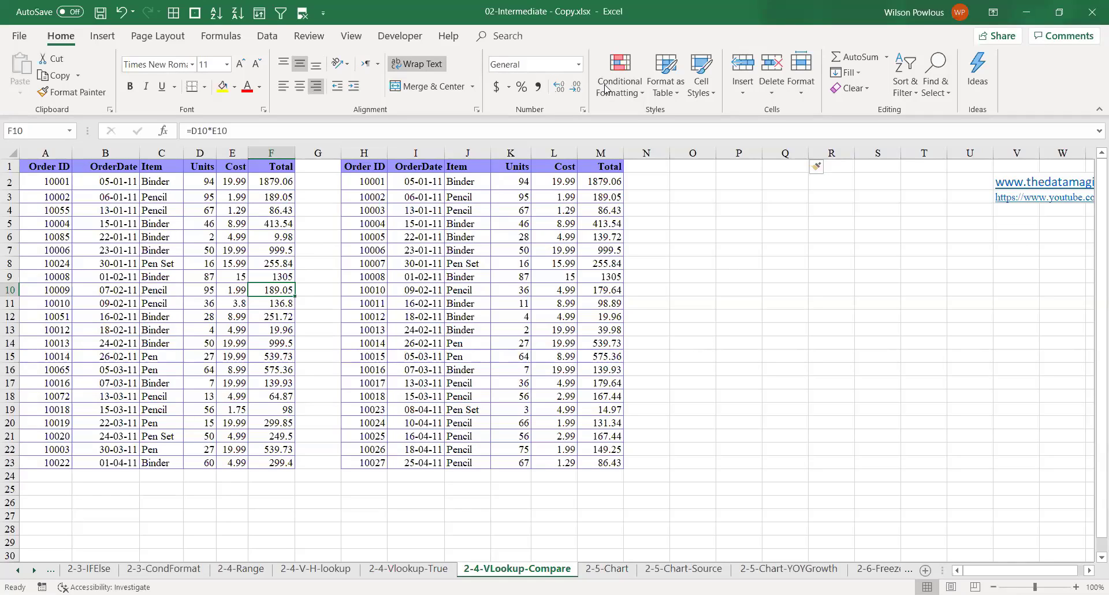
Examine the two order lists in columns A:F and H:M at 110% zoom.
{"action": "left_click", "coordinate": [421, 276]}
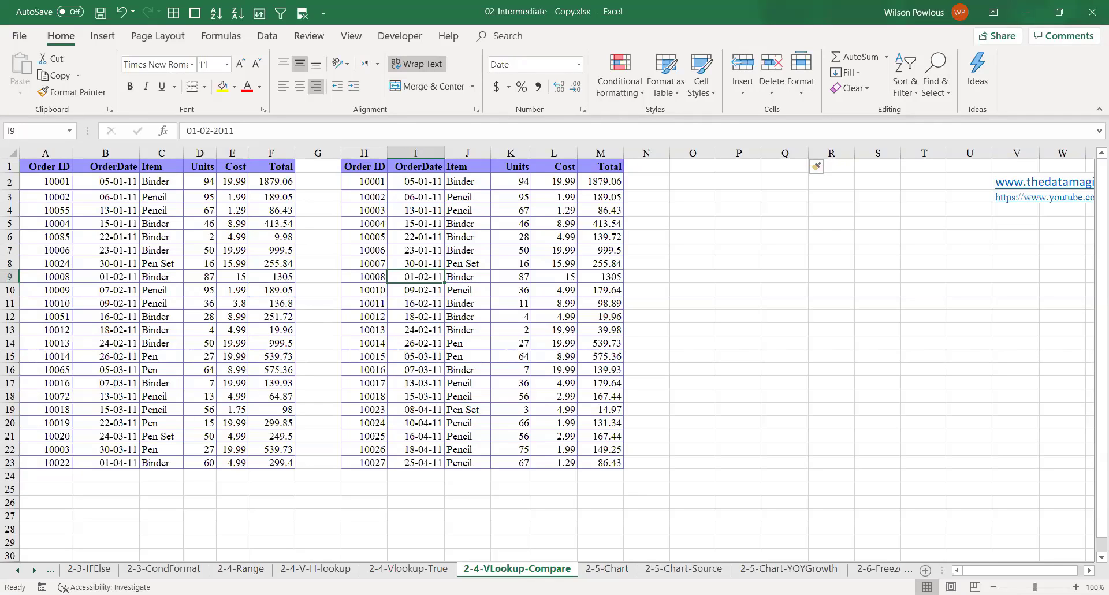
{"action": "left_click", "coordinate": [1076, 587]}
{"action": "left_click_drag", "start_coordinate": [191, 321], "coordinate": [199, 333]}
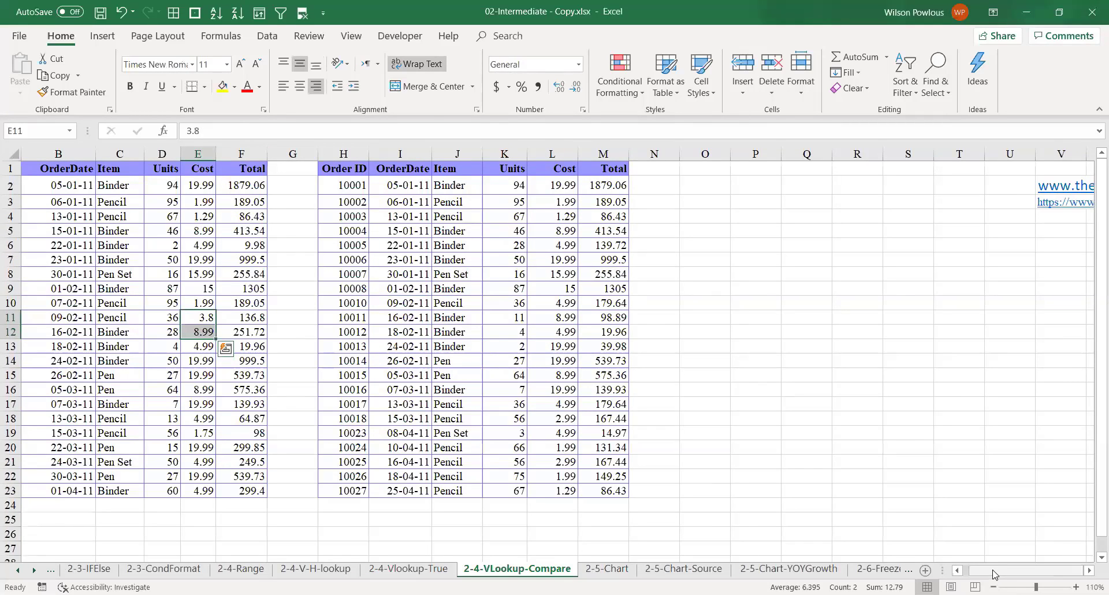
{"action": "scroll", "coordinate": [241, 281], "scroll_direction": "left", "scroll_amount": 1}
{"action": "left_click", "coordinate": [148, 234]}
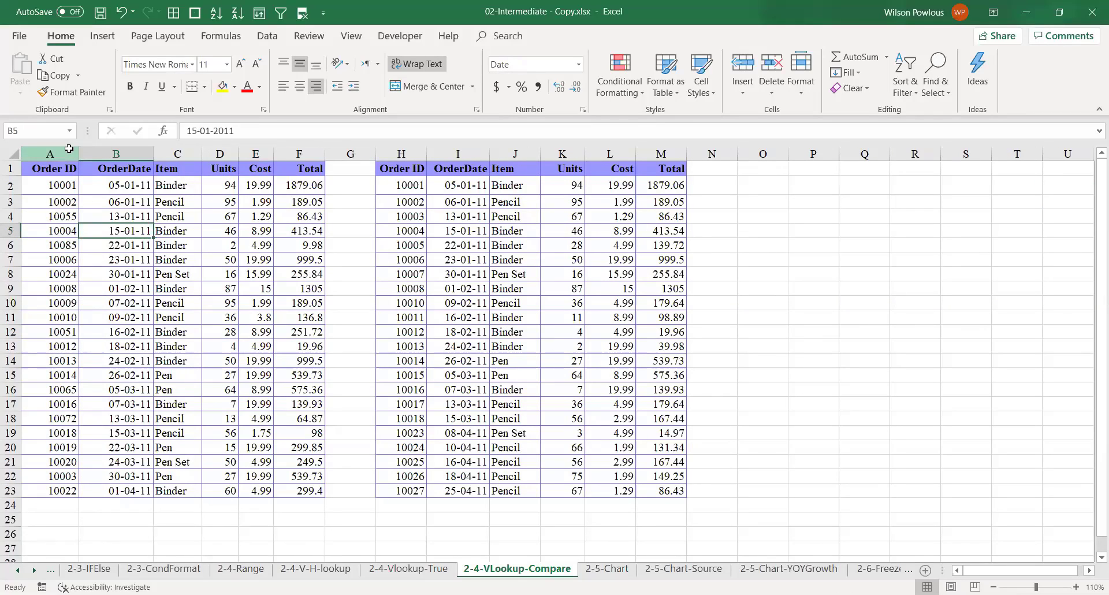
{"action": "left_click_drag", "start_coordinate": [64, 153], "coordinate": [299, 154]}
{"action": "left_click", "coordinate": [69, 272]}
{"action": "left_click", "coordinate": [107, 237]}
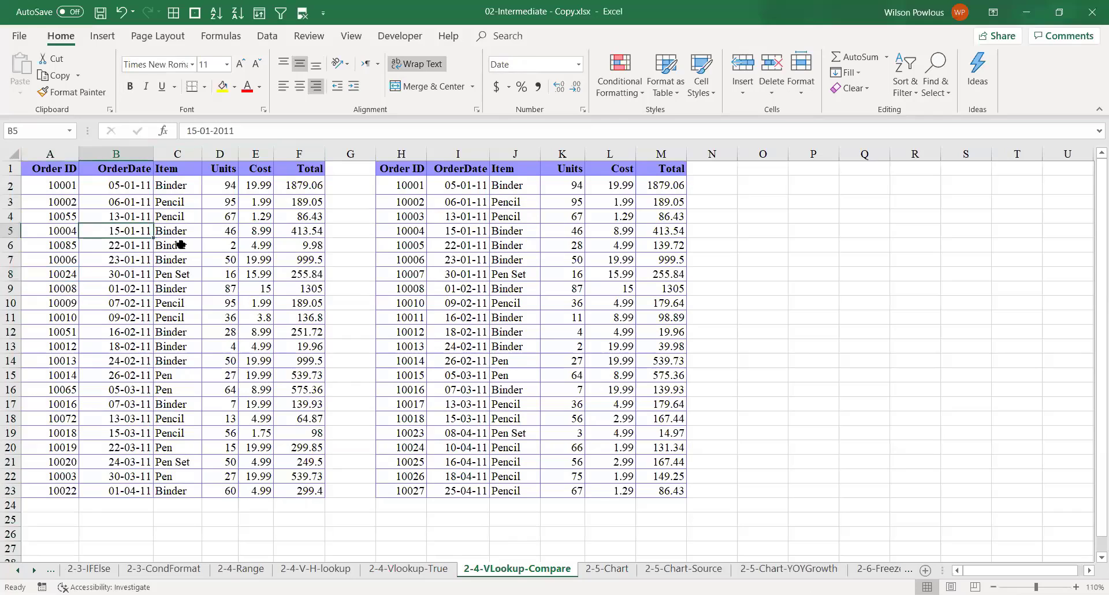
{"action": "left_click_drag", "start_coordinate": [412, 150], "coordinate": [670, 155]}
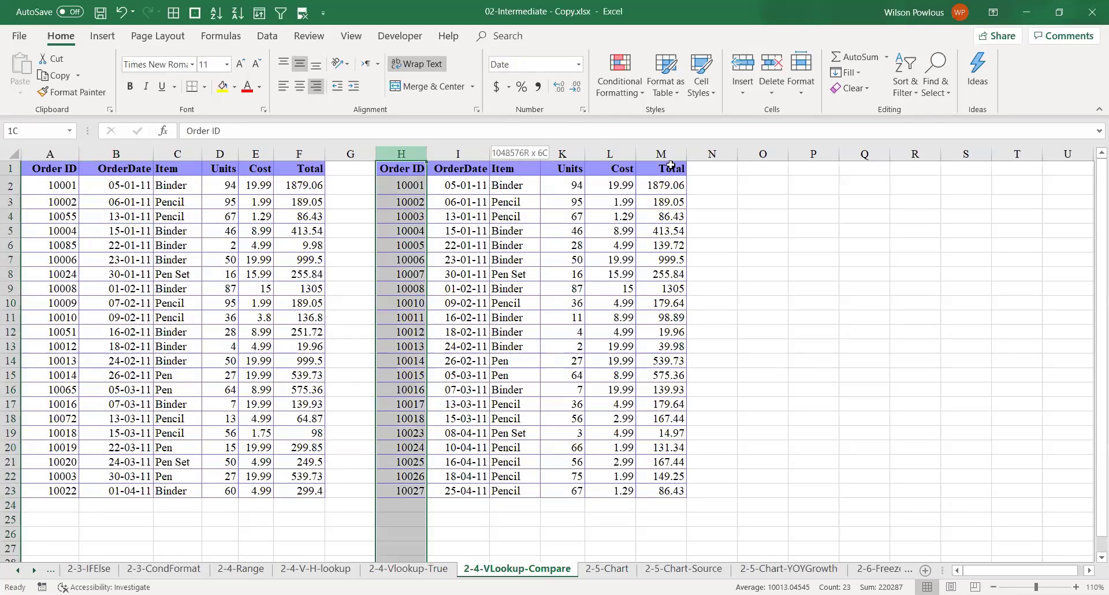
{"action": "left_click", "coordinate": [616, 417]}
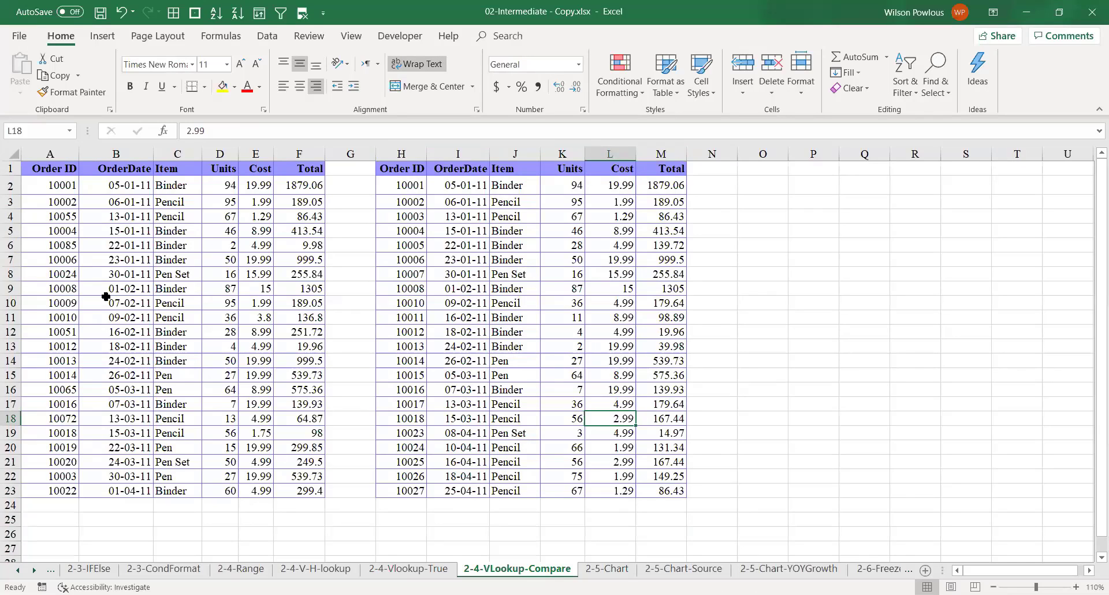
{"action": "left_click", "coordinate": [118, 347]}
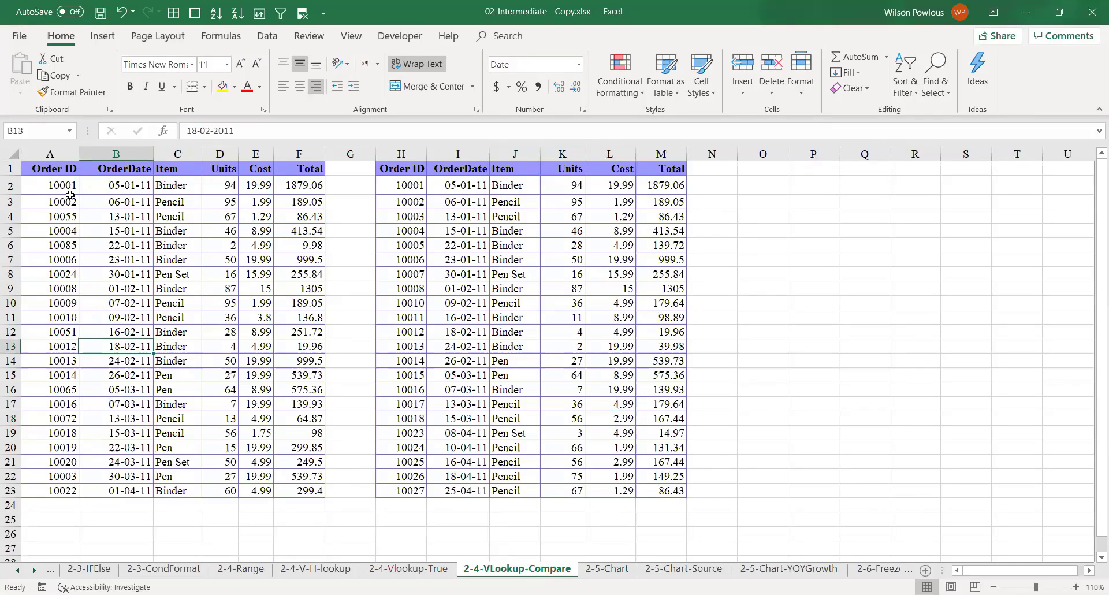
Compare the Order IDs of the first list in column A with those of the second list in column H.
{"action": "left_click_drag", "start_coordinate": [63, 184], "coordinate": [59, 491]}
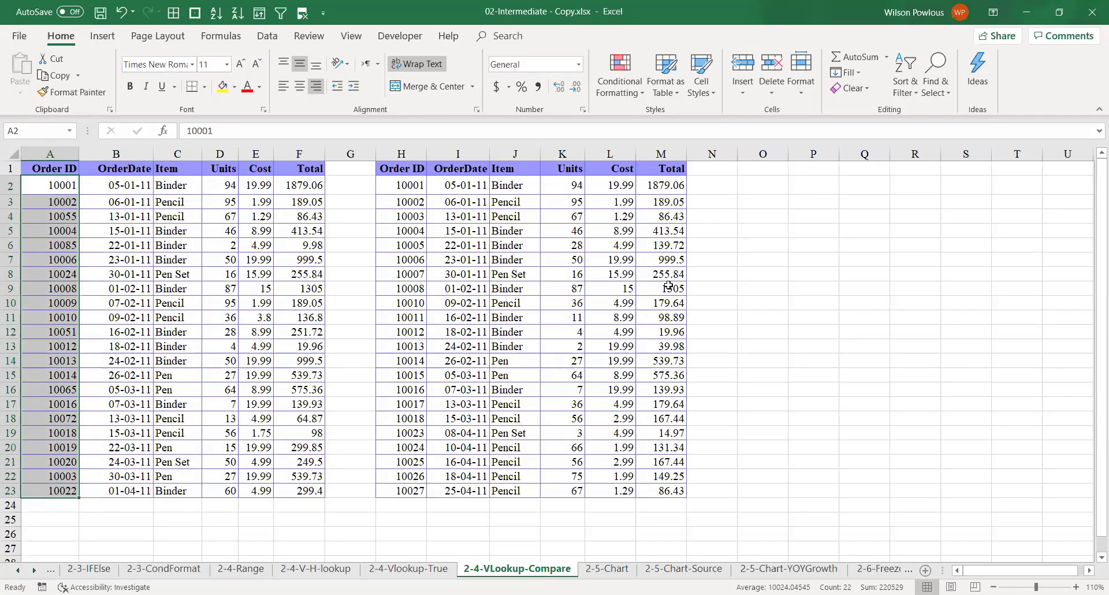
{"action": "left_click", "coordinate": [449, 215]}
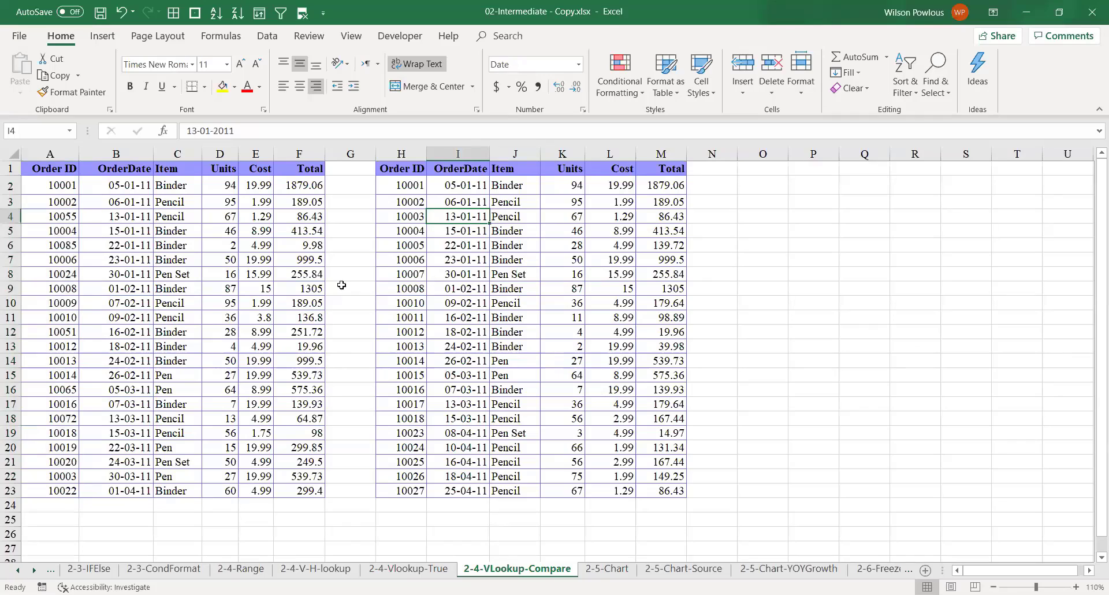
{"action": "left_click", "coordinate": [84, 231]}
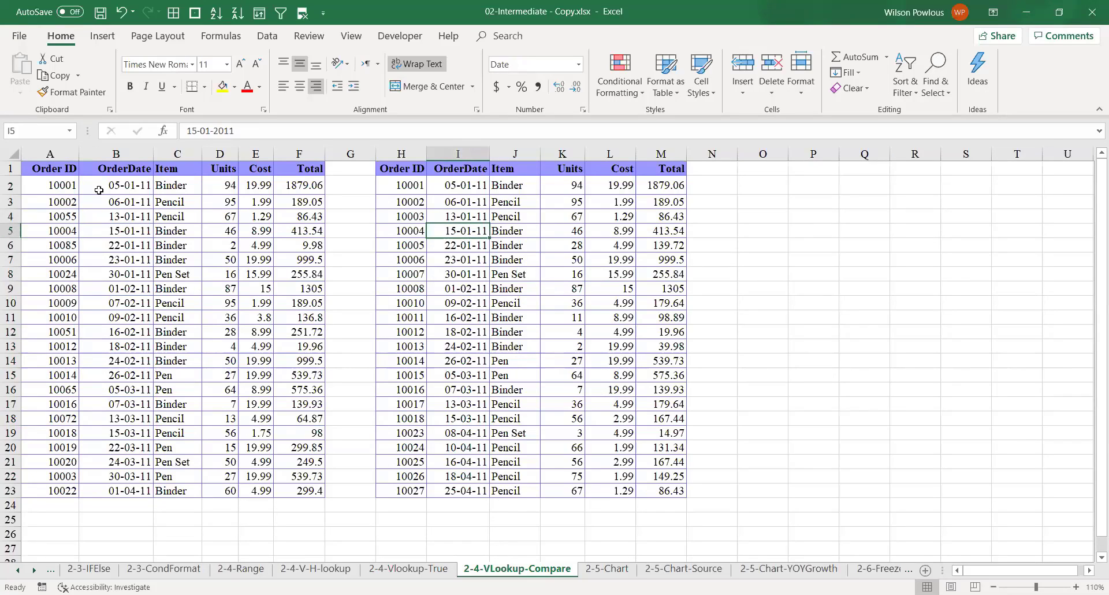
{"action": "left_click", "coordinate": [77, 212]}
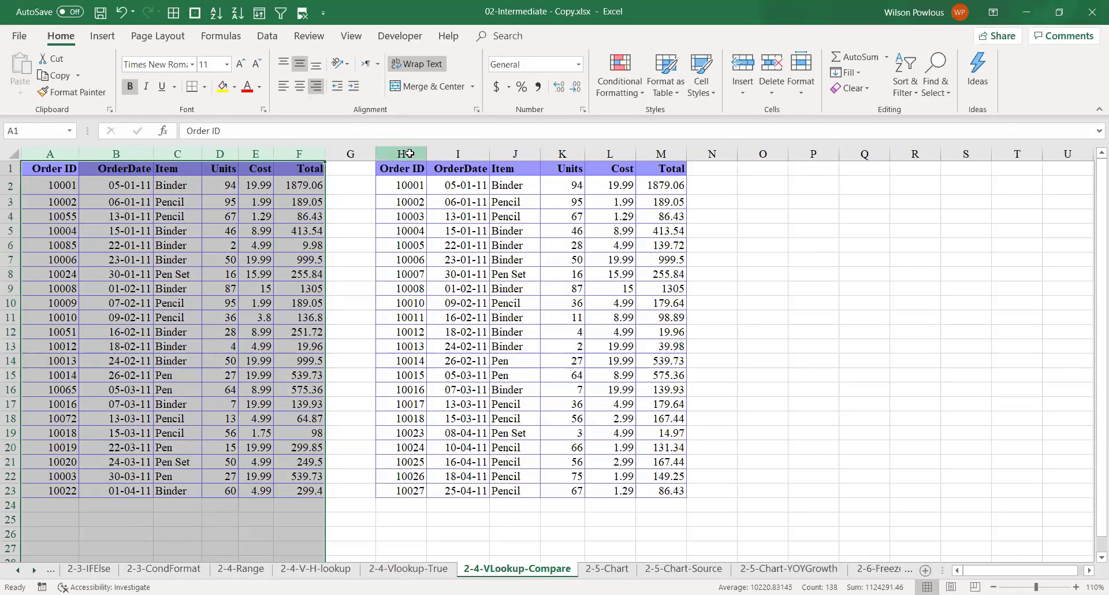
{"action": "left_click", "coordinate": [771, 186]}
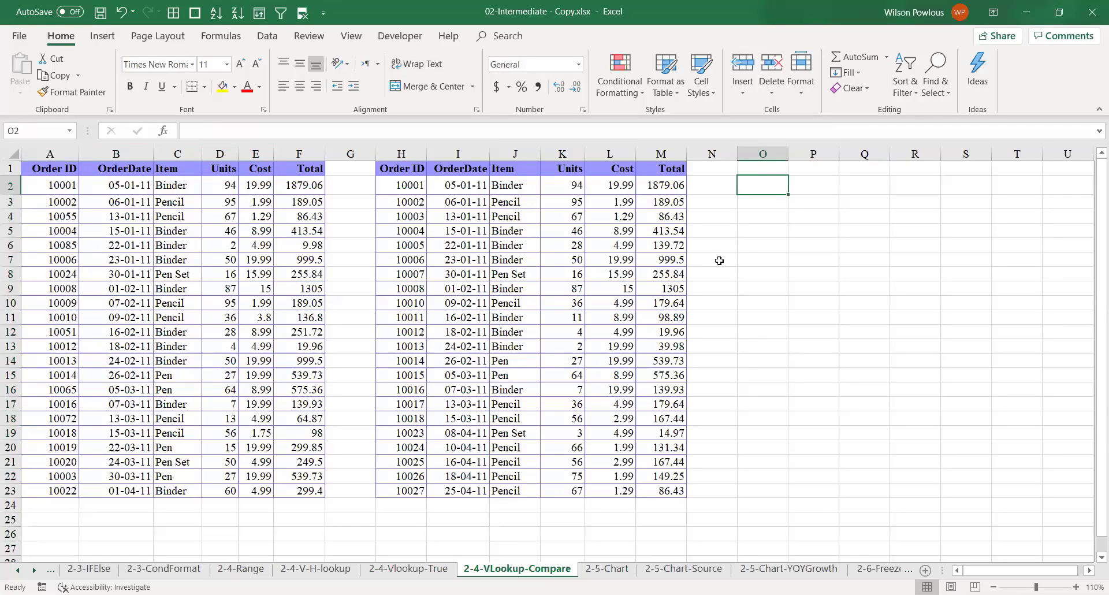
{"action": "left_click", "coordinate": [414, 487]}
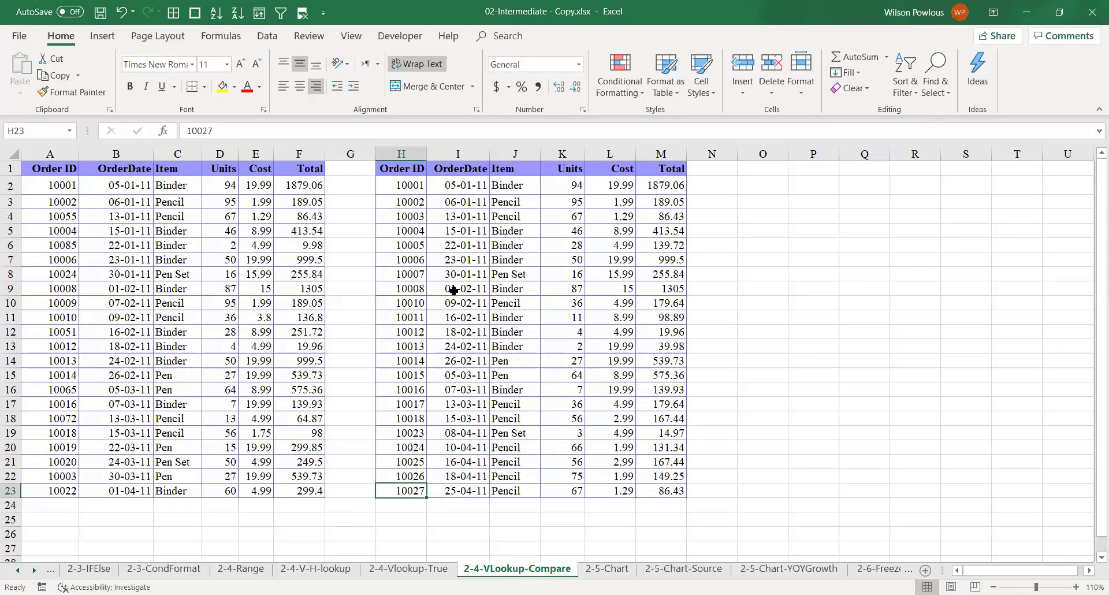
{"action": "left_click", "coordinate": [55, 261]}
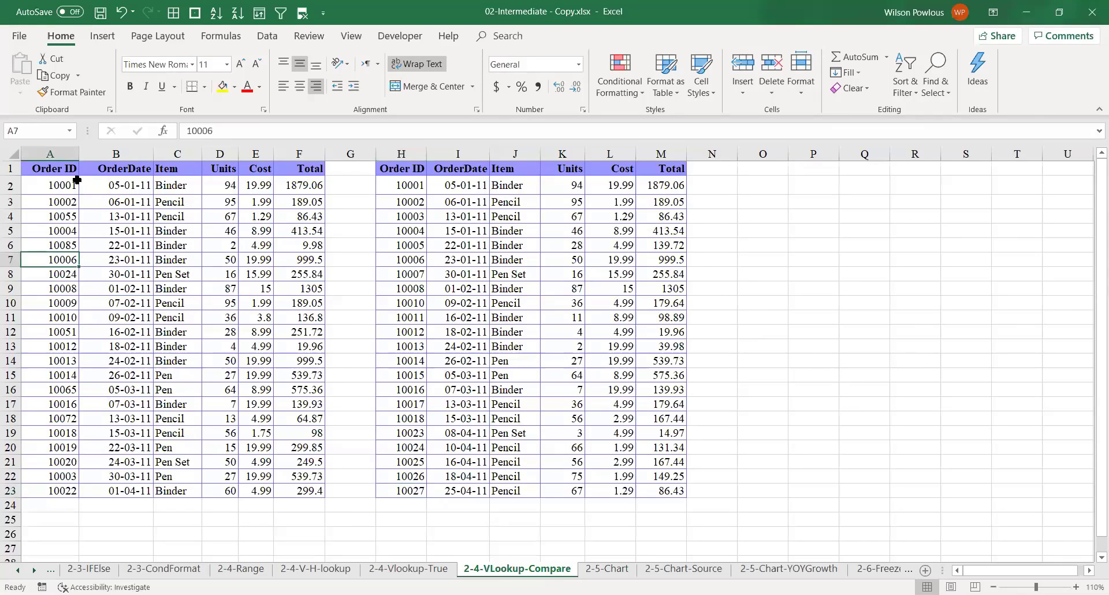
{"action": "left_click_drag", "start_coordinate": [65, 187], "coordinate": [62, 266]}
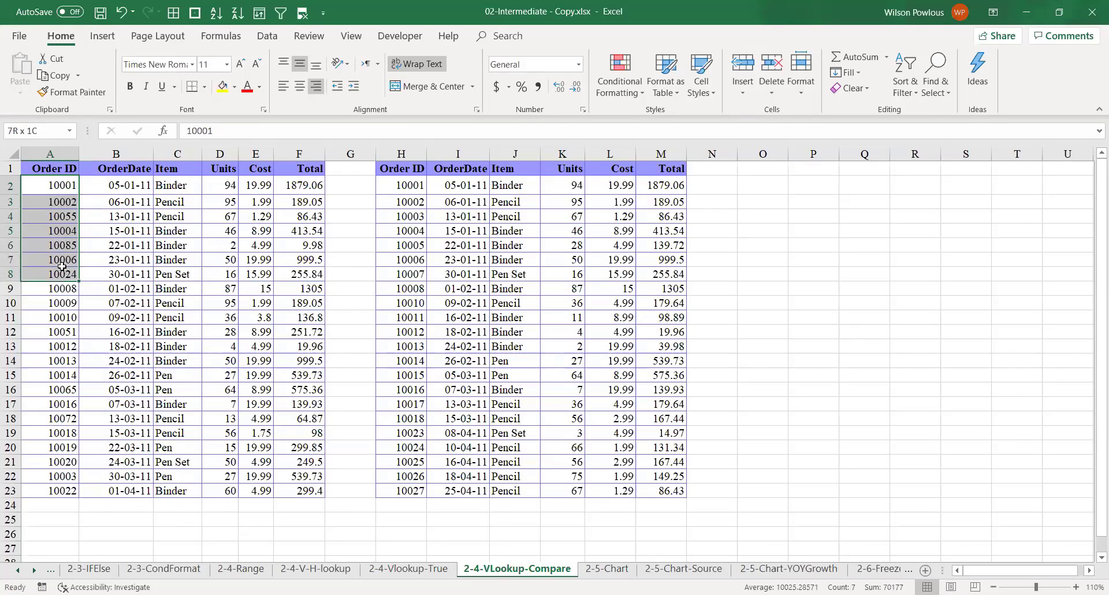
{"action": "left_click_drag", "start_coordinate": [409, 186], "coordinate": [427, 262]}
{"action": "left_click", "coordinate": [484, 333]}
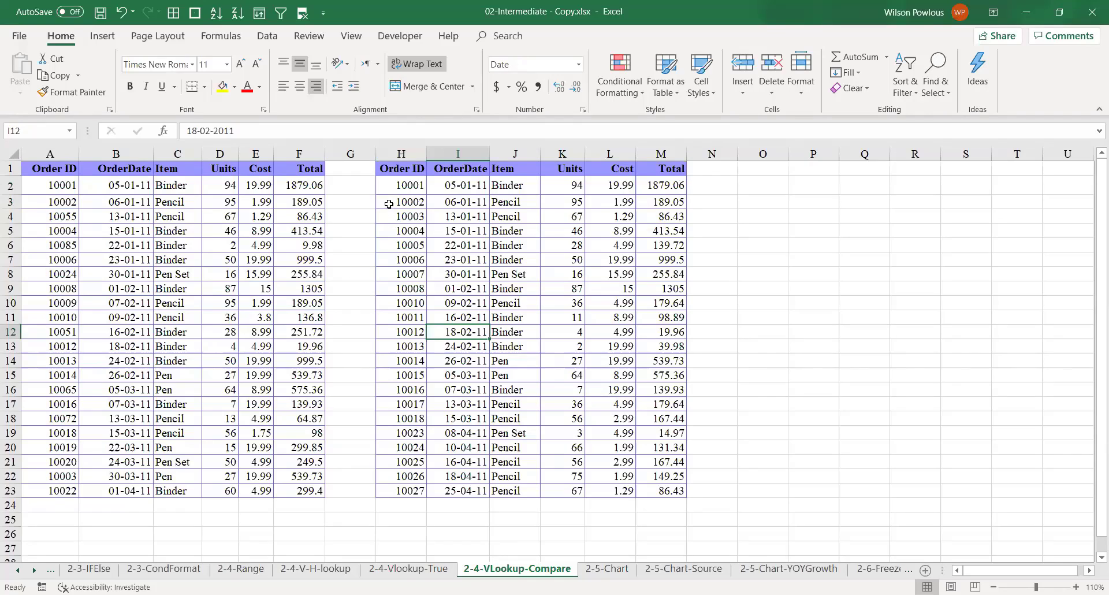
{"action": "left_click", "coordinate": [405, 186]}
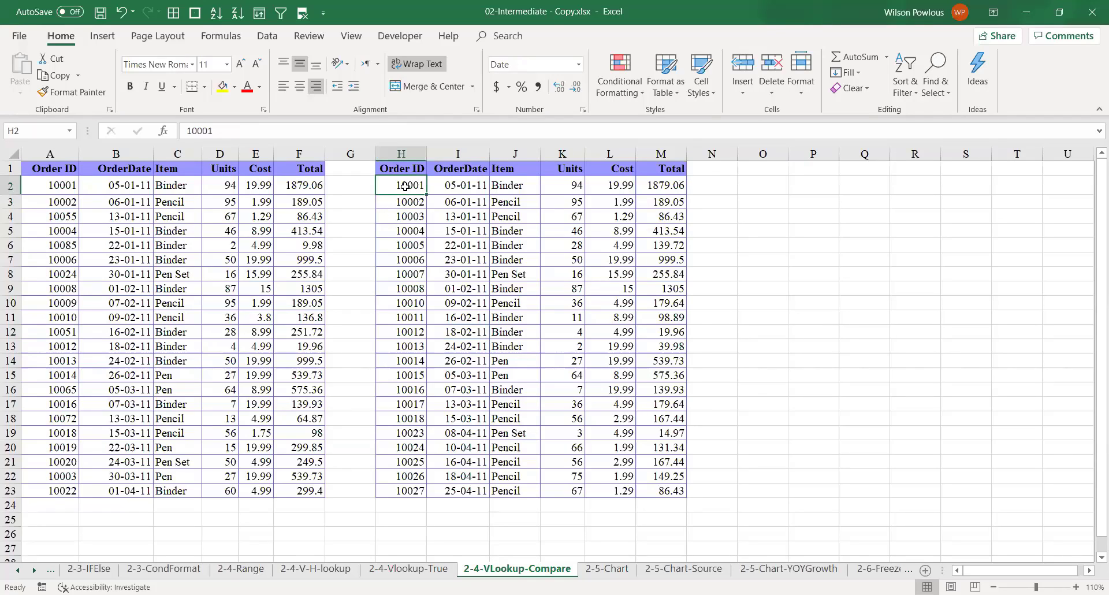
Review the extent of both order lists, from Order ID across to Total, and their first records.
{"action": "left_click", "coordinate": [50, 154]}
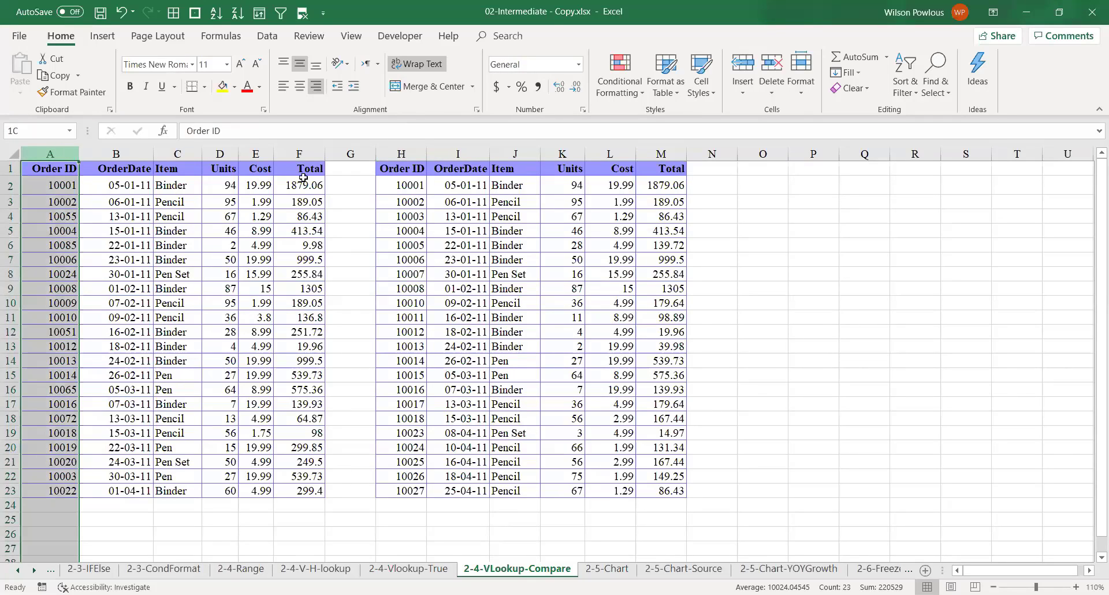
{"action": "key", "text": "ctrl+shift+Right"}
{"action": "left_click", "coordinate": [408, 151]}
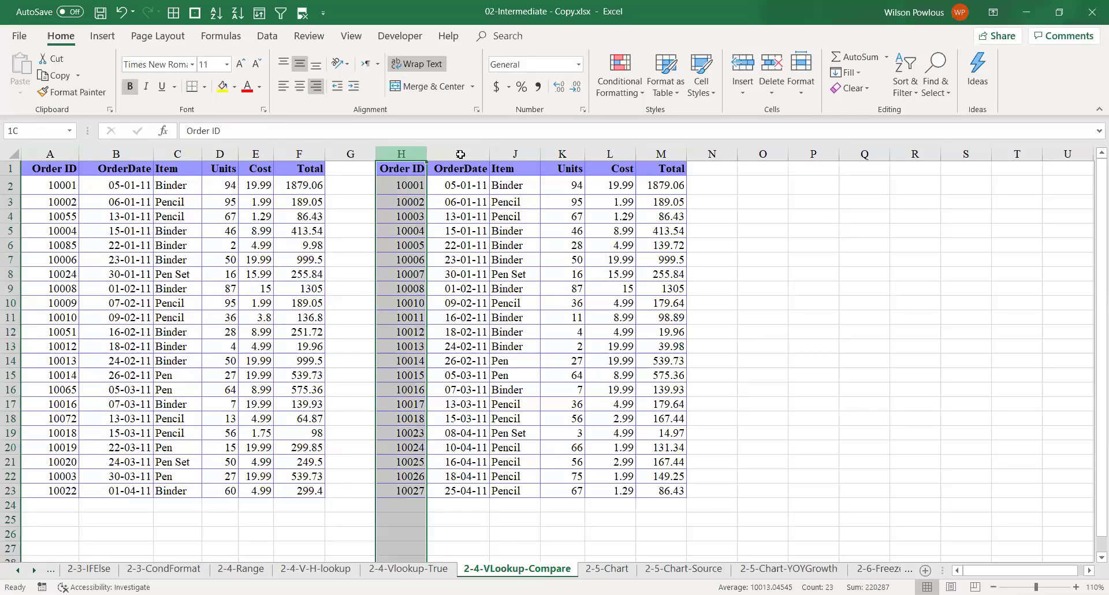
{"action": "left_click_drag", "start_coordinate": [461, 154], "coordinate": [657, 153]}
{"action": "left_click", "coordinate": [174, 320]}
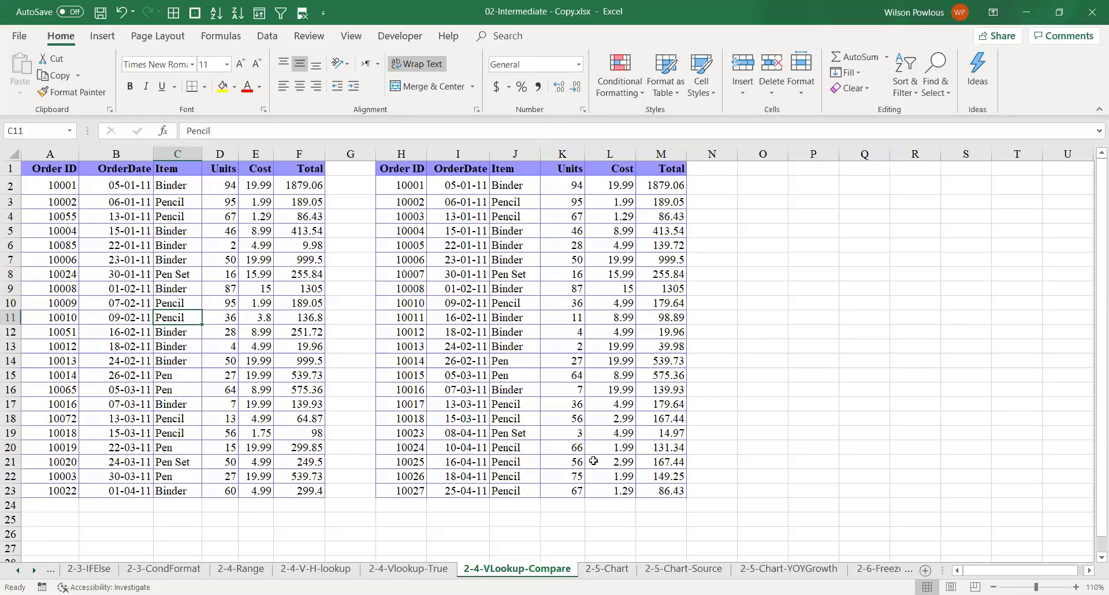
{"action": "left_click", "coordinate": [1090, 571]}
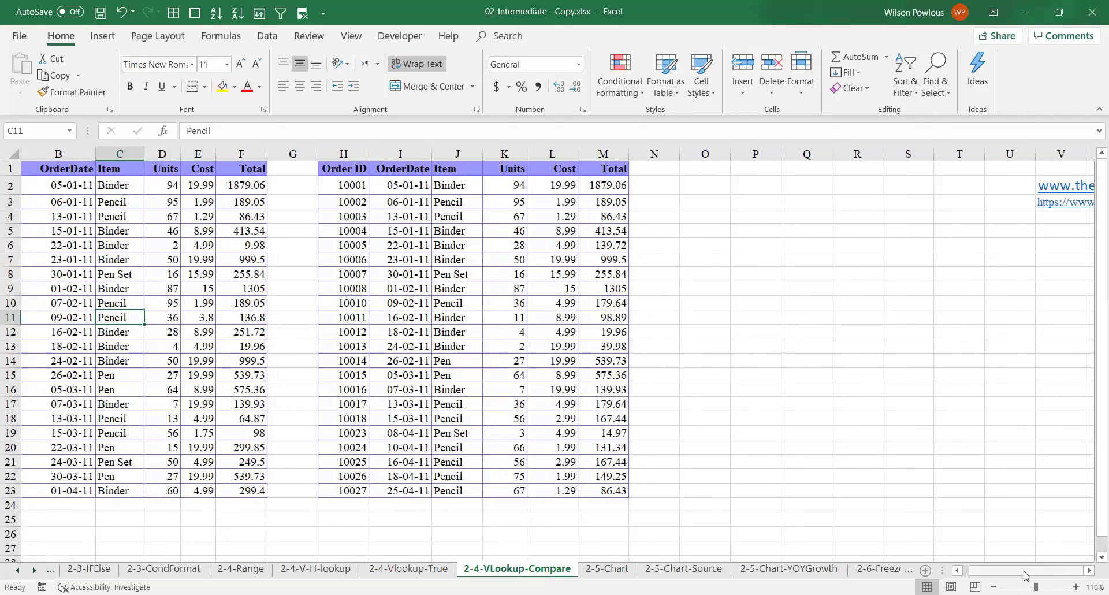
{"action": "scroll", "coordinate": [292, 222], "scroll_direction": "left", "scroll_amount": 1}
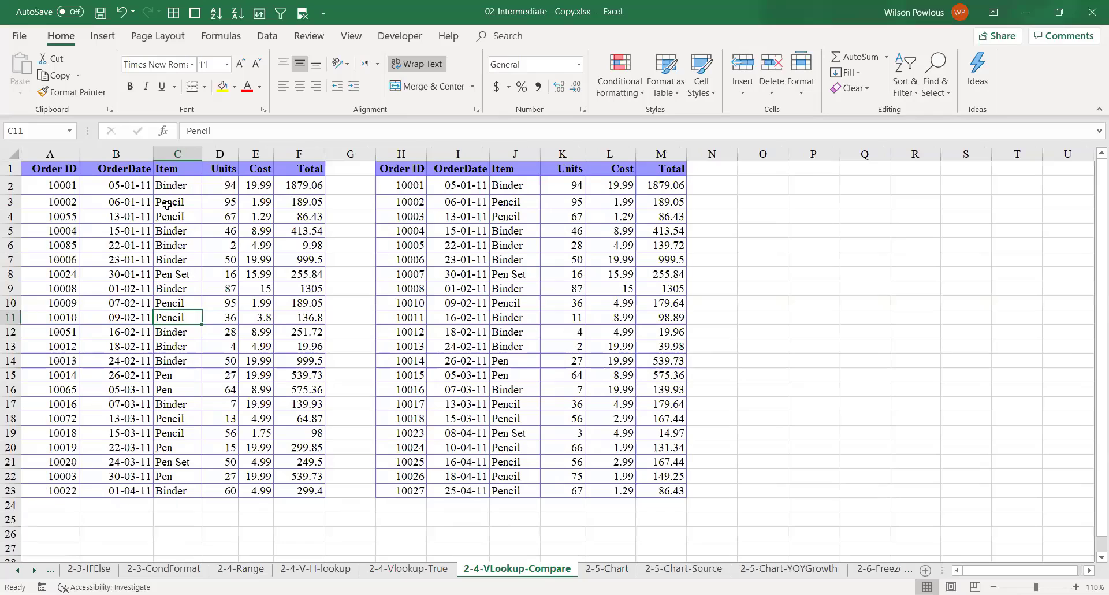
{"action": "left_click", "coordinate": [63, 189]}
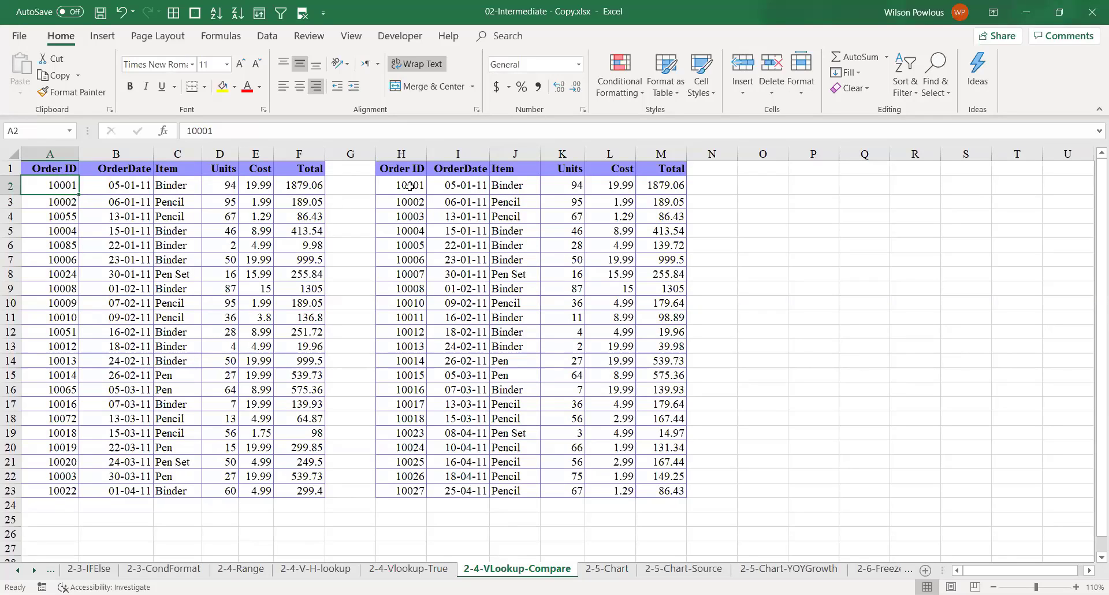
{"action": "left_click_drag", "start_coordinate": [404, 168], "coordinate": [661, 488]}
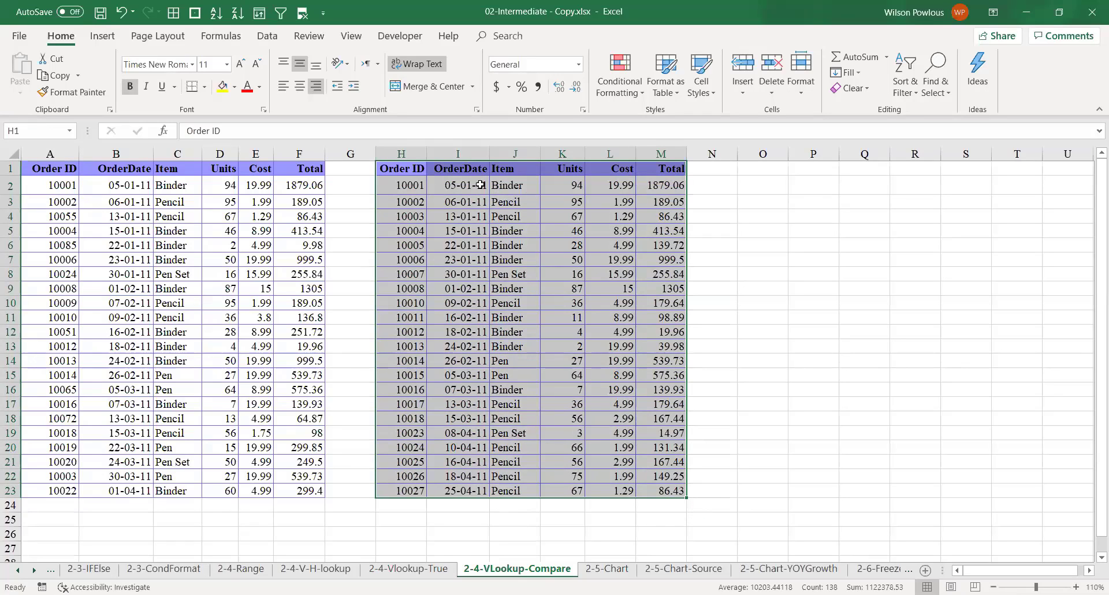
{"action": "left_click", "coordinate": [670, 182]}
{"action": "left_click", "coordinate": [399, 188]}
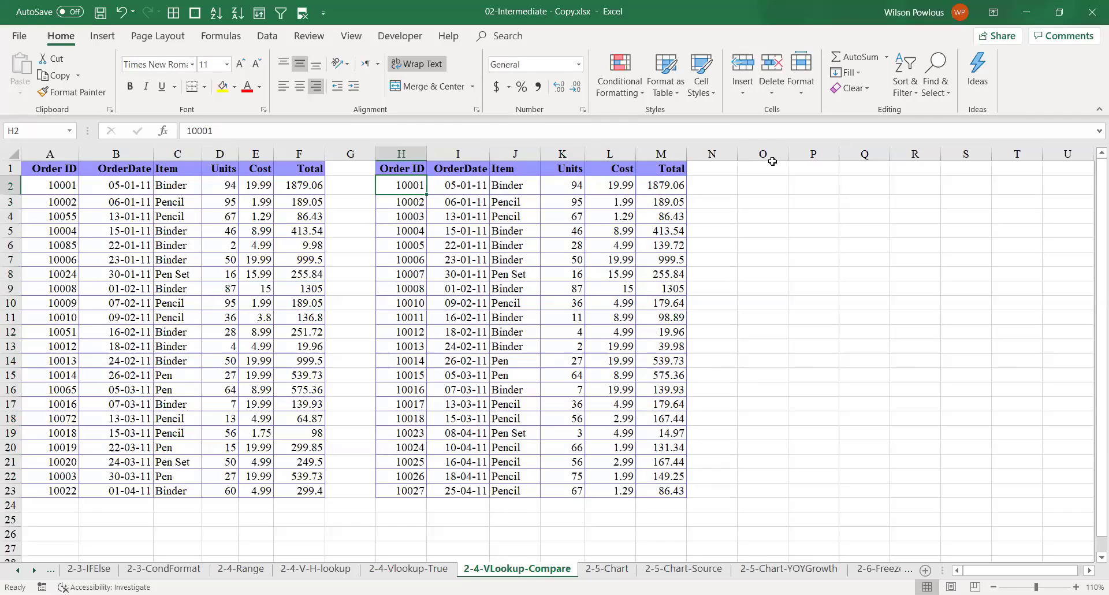
Widen the empty column O slightly.
{"action": "left_click_drag", "start_coordinate": [786, 151], "coordinate": [799, 151]}
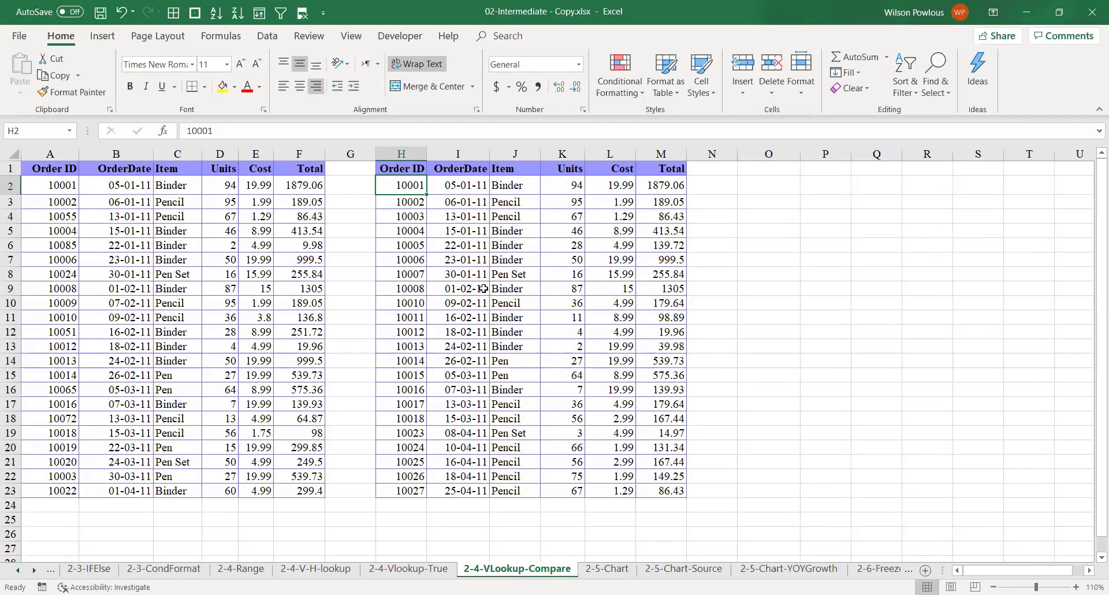
{"action": "left_click", "coordinate": [469, 298]}
{"action": "left_click", "coordinate": [143, 358]}
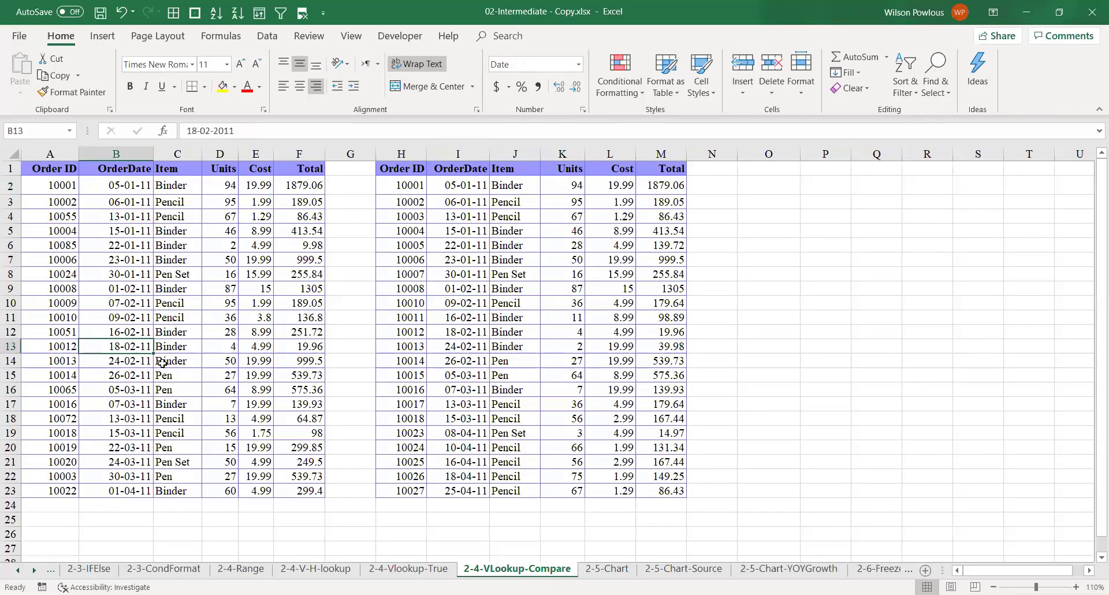
Convert the first order list, range A1:F23, into an Excel table with headers.
{"action": "left_click_drag", "start_coordinate": [78, 219], "coordinate": [128, 234]}
{"action": "left_click", "coordinate": [143, 334]}
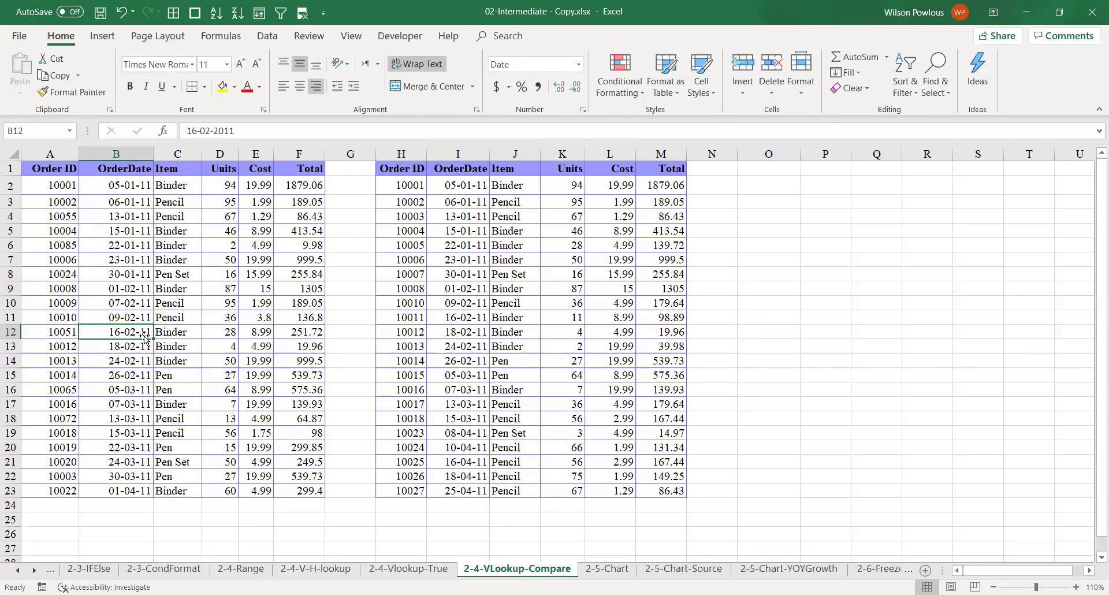
{"action": "key", "text": "ctrl+a"}
{"action": "left_click", "coordinate": [215, 361]}
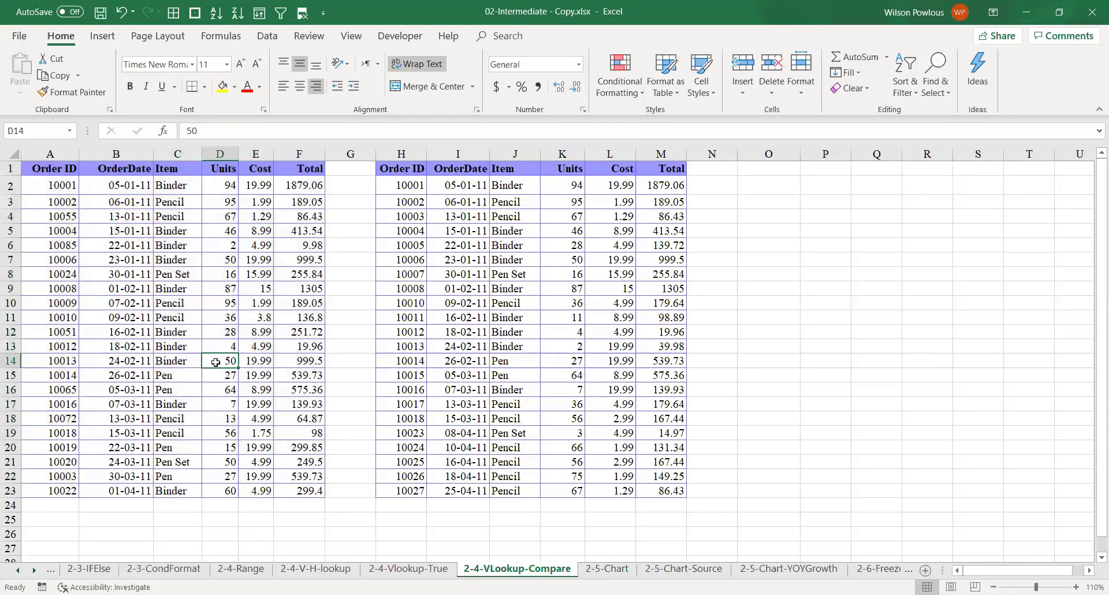
{"action": "key", "text": "ctrl+a"}
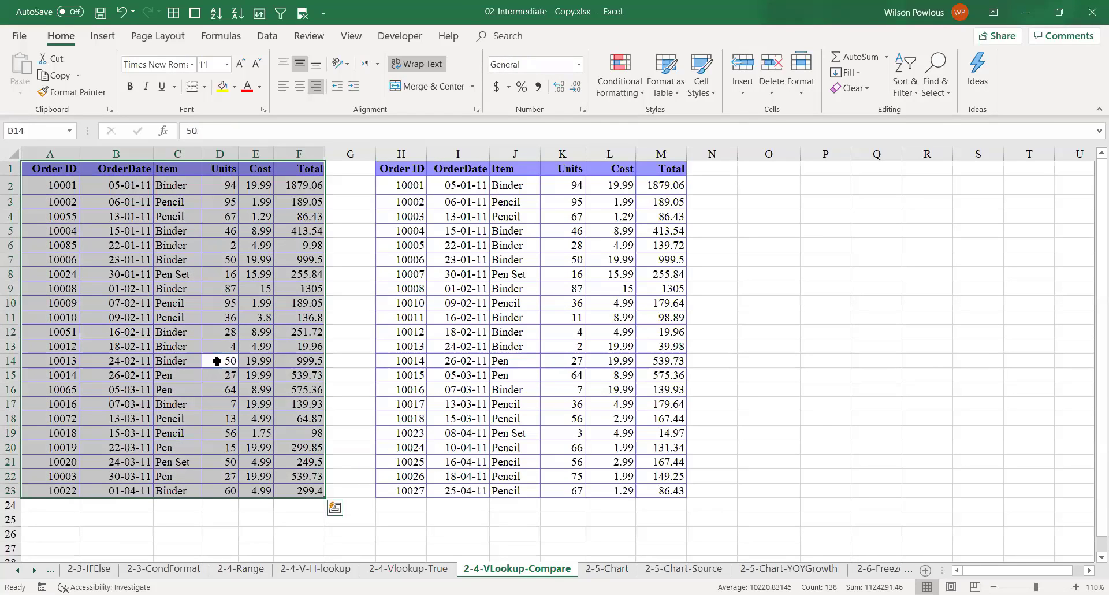
{"action": "left_click", "coordinate": [98, 248]}
{"action": "left_click_drag", "start_coordinate": [68, 169], "coordinate": [310, 497]}
{"action": "key", "text": "ctrl+t"}
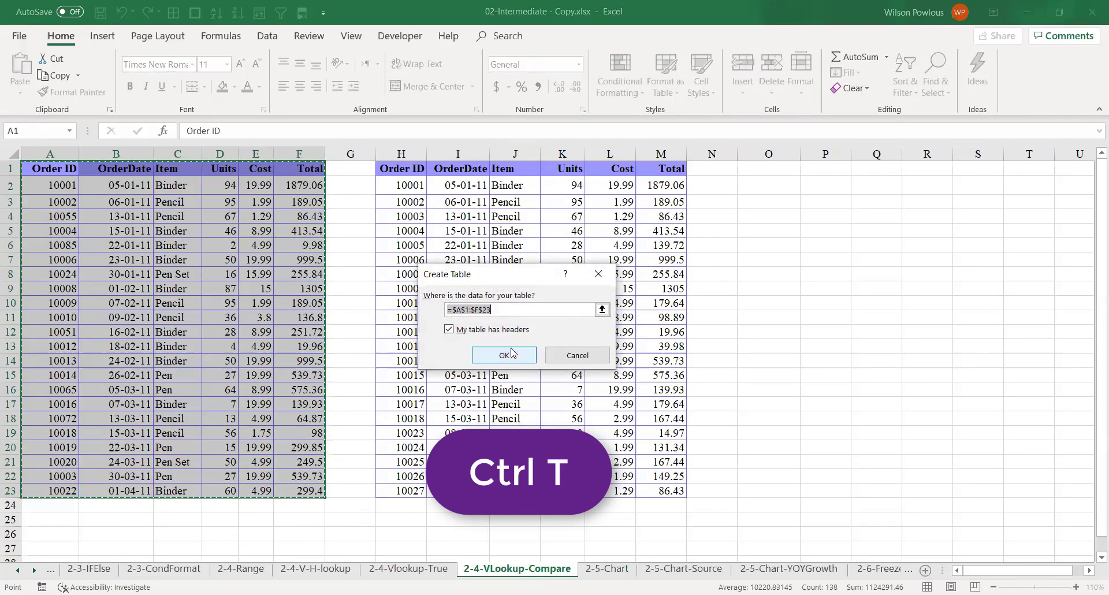
{"action": "left_click", "coordinate": [511, 356]}
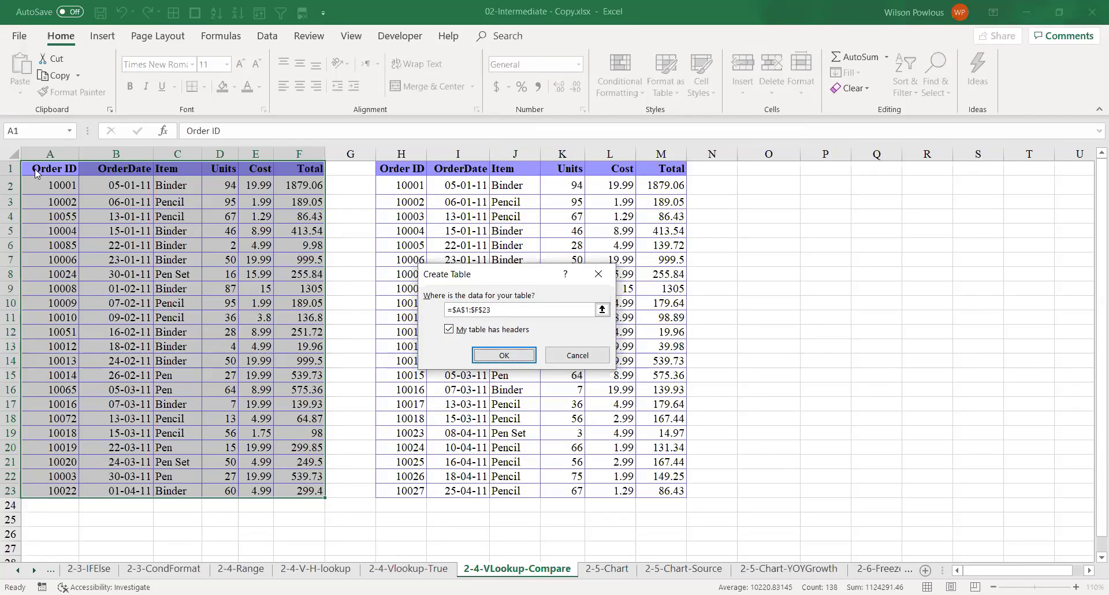
{"action": "left_click", "coordinate": [503, 354]}
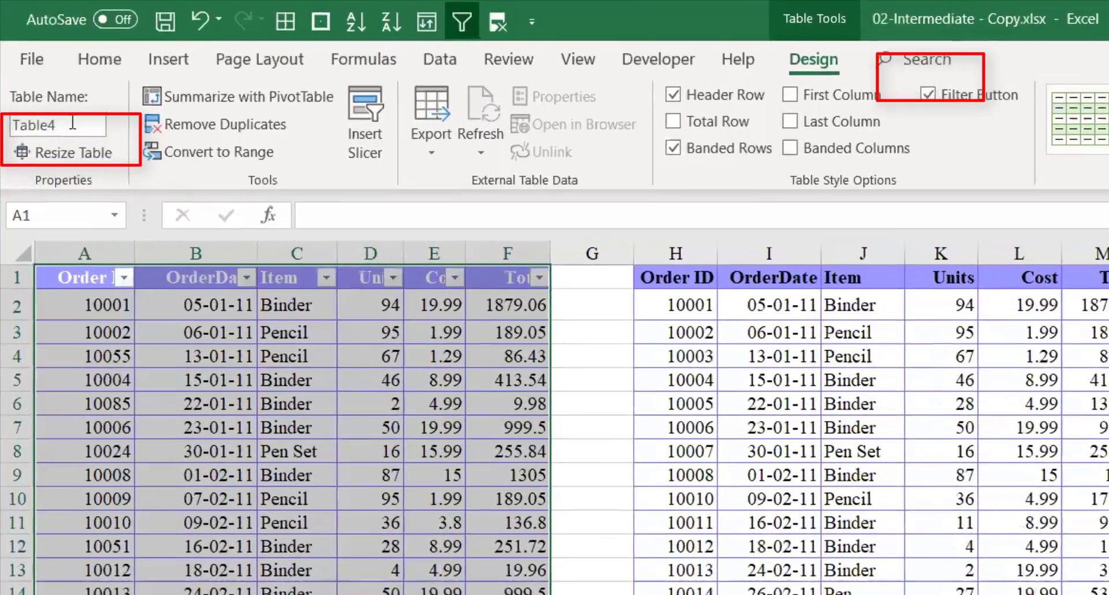
Name the first order list's table TBL_1.
{"action": "left_click", "coordinate": [61, 99]}
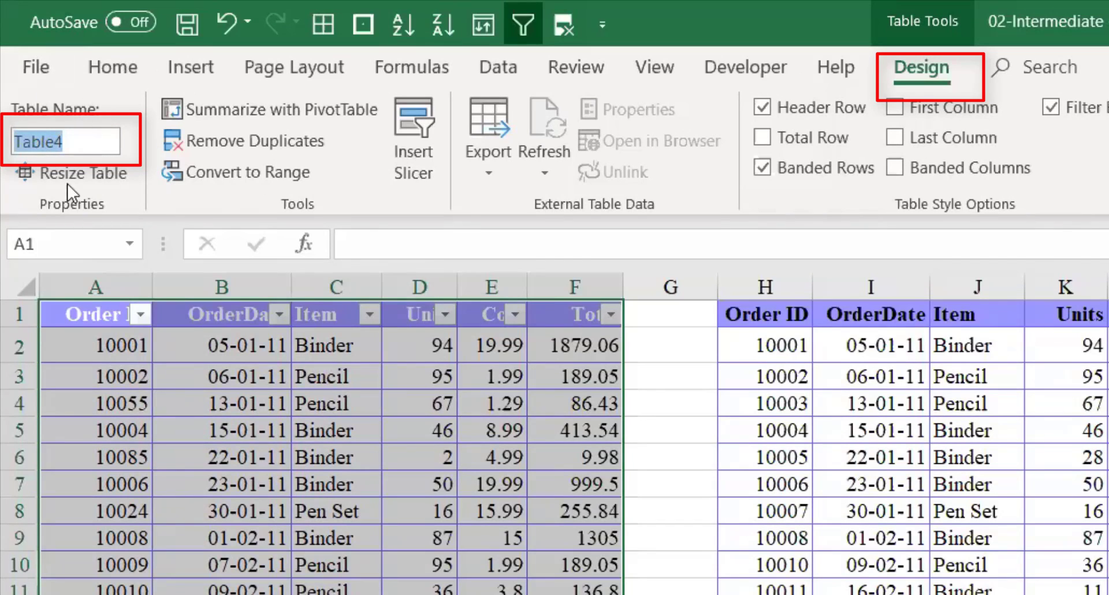
{"action": "type", "text": "TBL"}
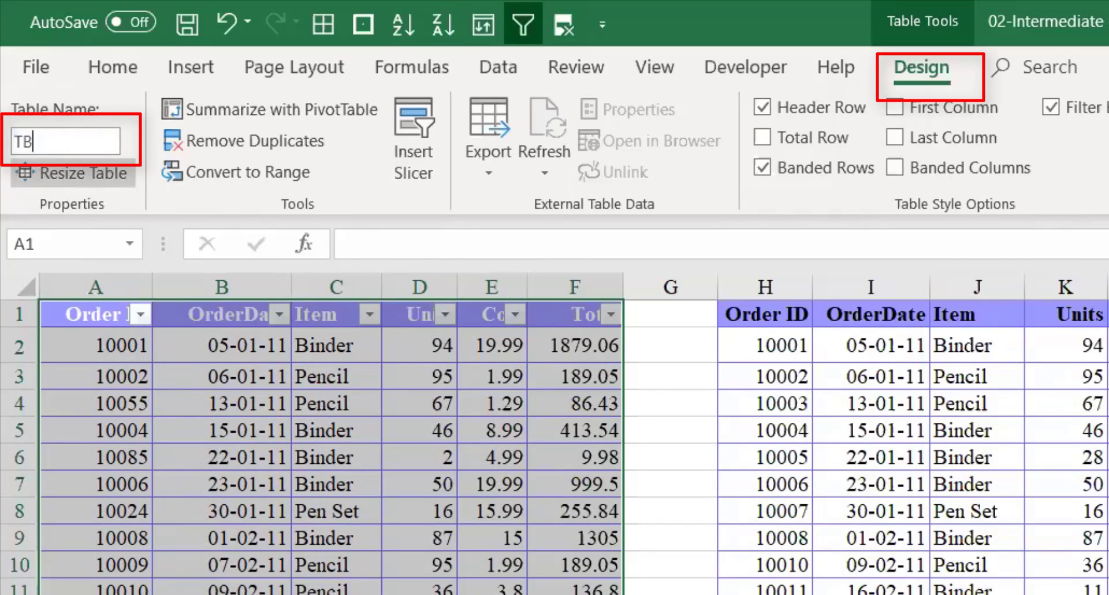
{"action": "type", "text": "_1"}
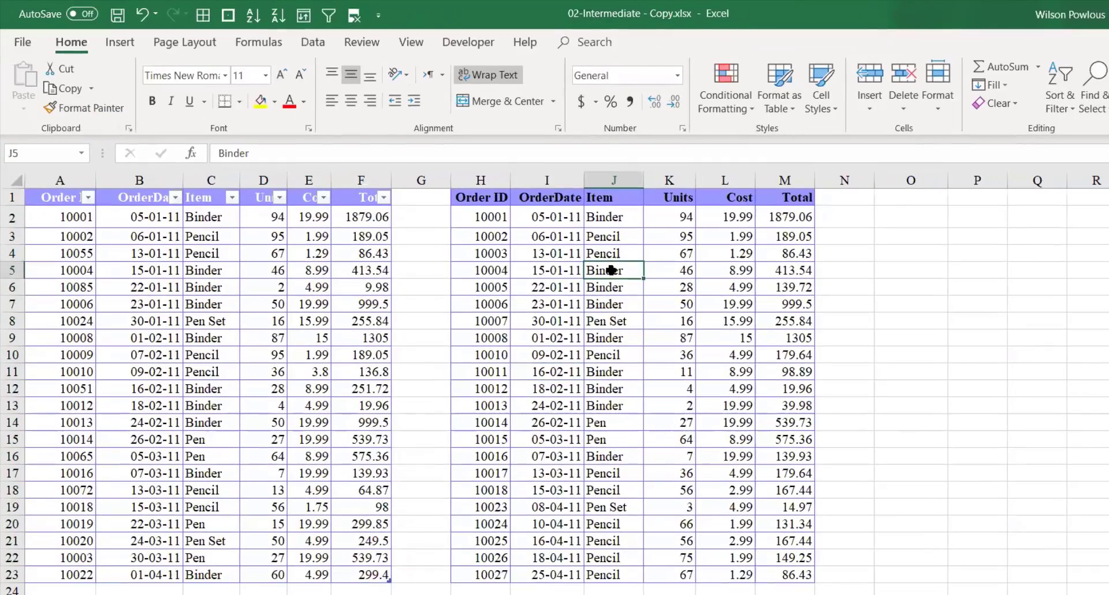
Convert the second order list, range H1:M23, into an Excel table with headers.
{"action": "key", "text": "ctrl+t"}
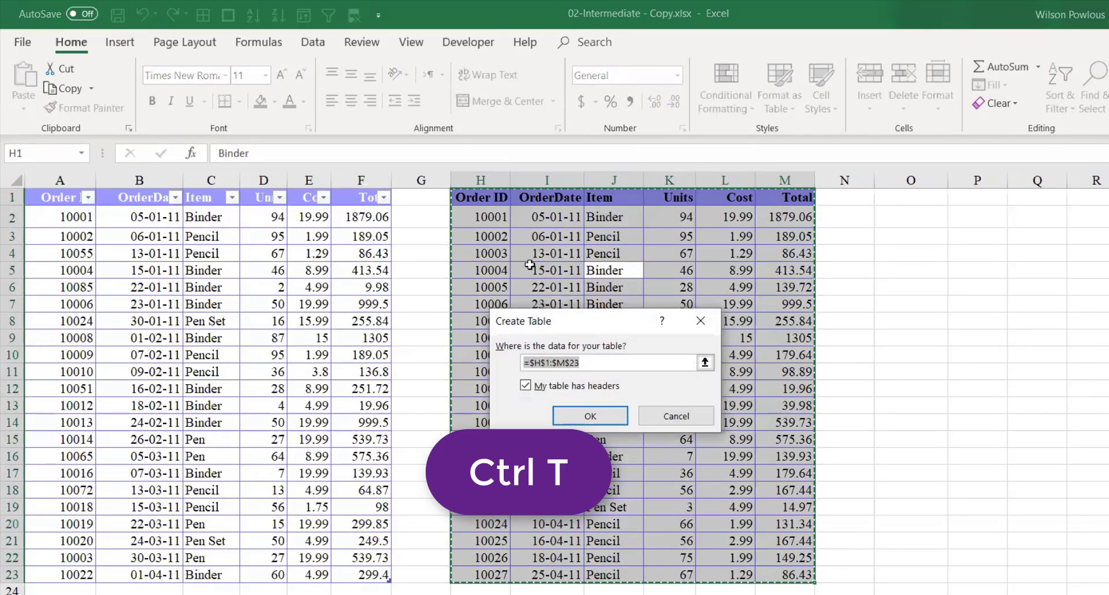
{"action": "left_click", "coordinate": [587, 417]}
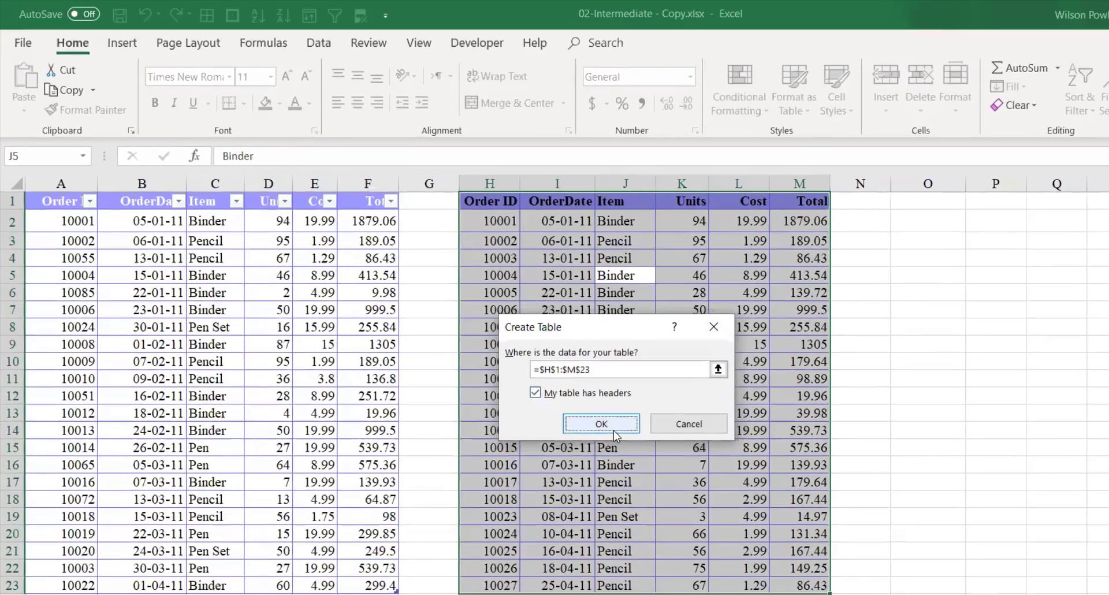
{"action": "left_click", "coordinate": [610, 428]}
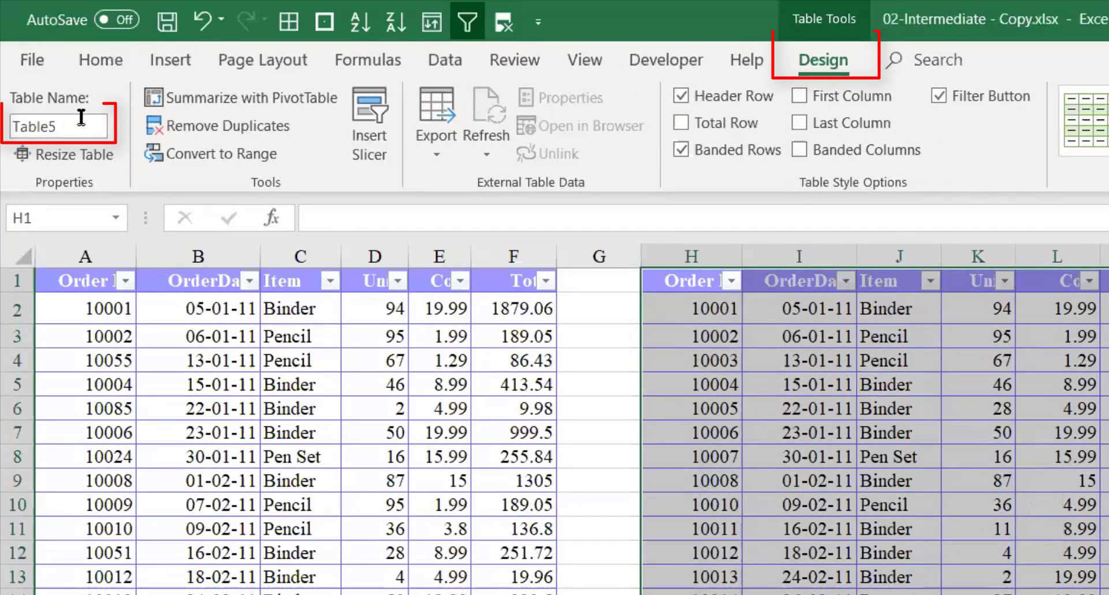
Name the second order list's table TBL_2.
{"action": "left_click", "coordinate": [77, 125]}
{"action": "type", "text": "TB"}
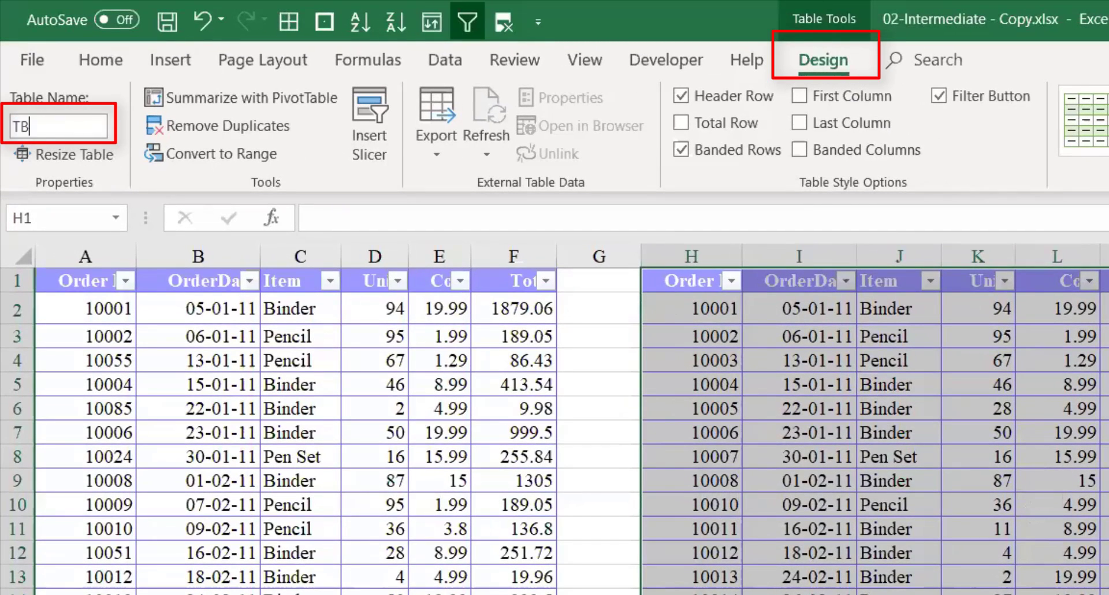
{"action": "type", "text": "L_2"}
{"action": "key", "text": "Return"}
Check the names of both tables, and review the first table's Order IDs and the second table's full data range.
{"action": "left_click", "coordinate": [228, 428]}
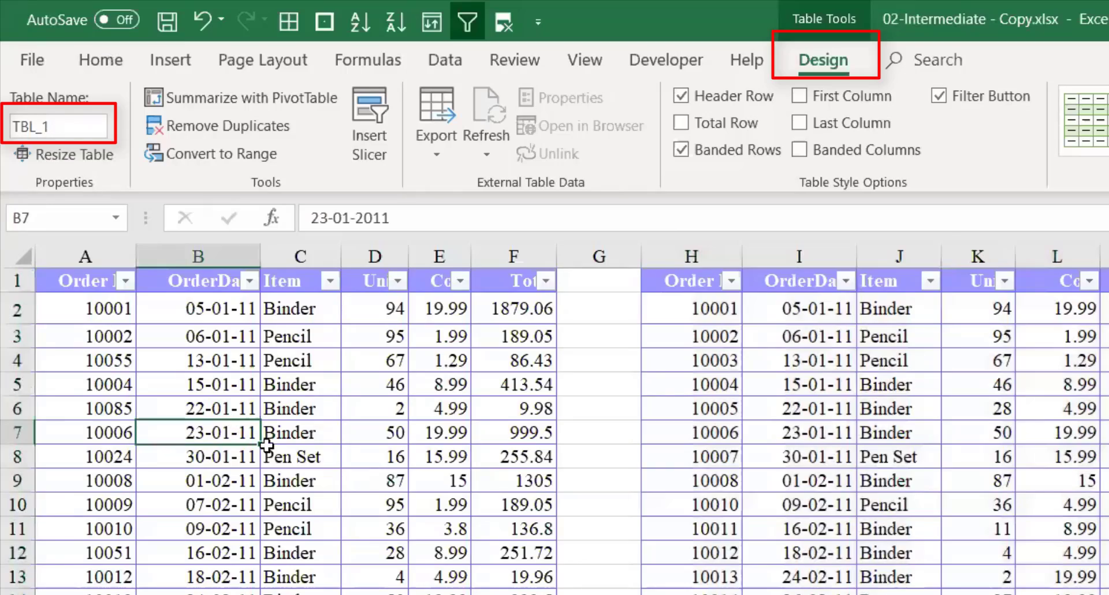
{"action": "left_click", "coordinate": [869, 445]}
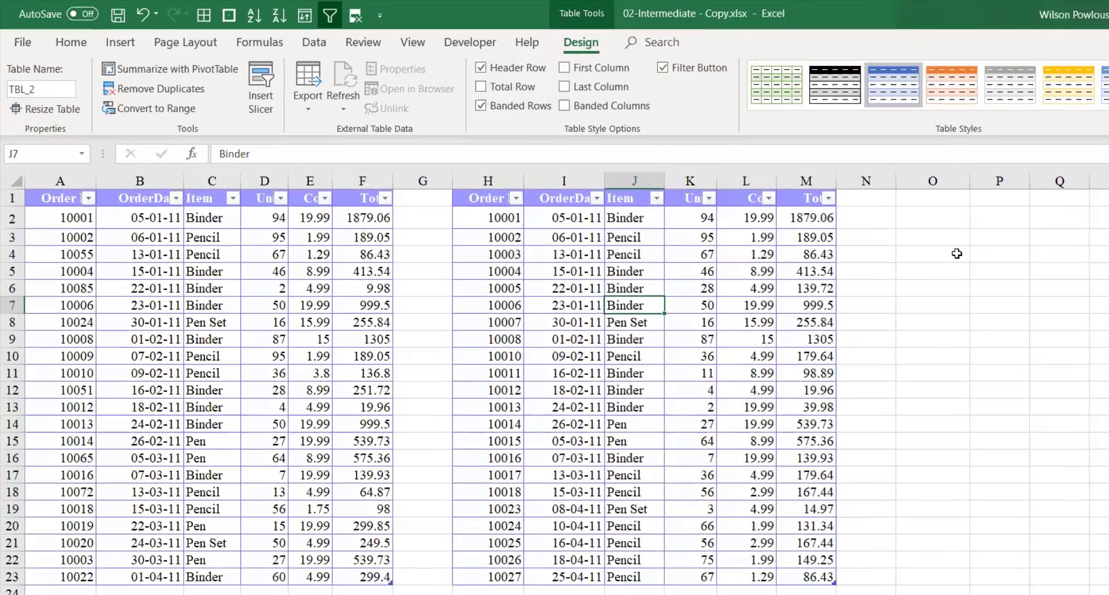
{"action": "left_click_drag", "start_coordinate": [72, 222], "coordinate": [86, 563]}
{"action": "left_click_drag", "start_coordinate": [513, 215], "coordinate": [785, 557]}
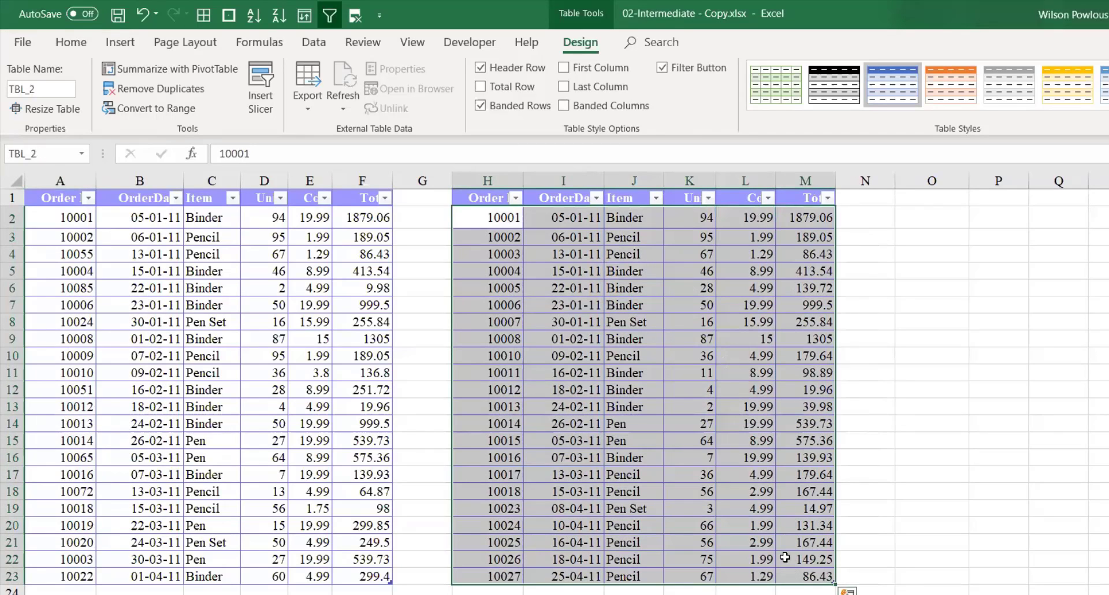
{"action": "left_click", "coordinate": [74, 220]}
Start a VLOOKUP formula in cell O2 with the first table's Order ID, TBL_1[@[Order ID]], as the lookup value.
{"action": "left_click", "coordinate": [947, 225]}
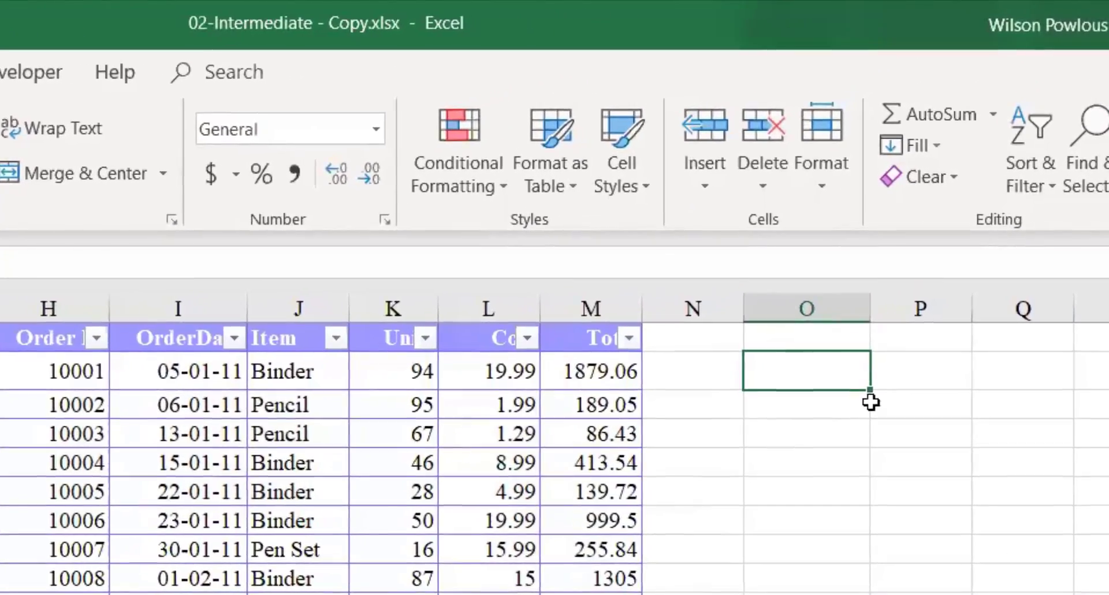
{"action": "type", "text": "=V"}
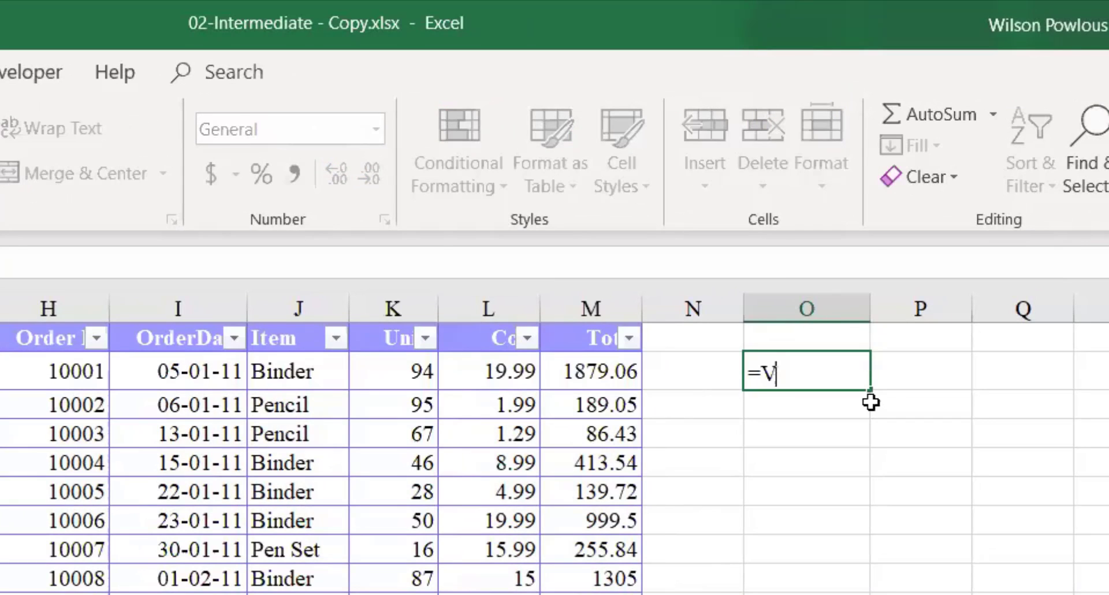
{"action": "type", "text": "LOO"}
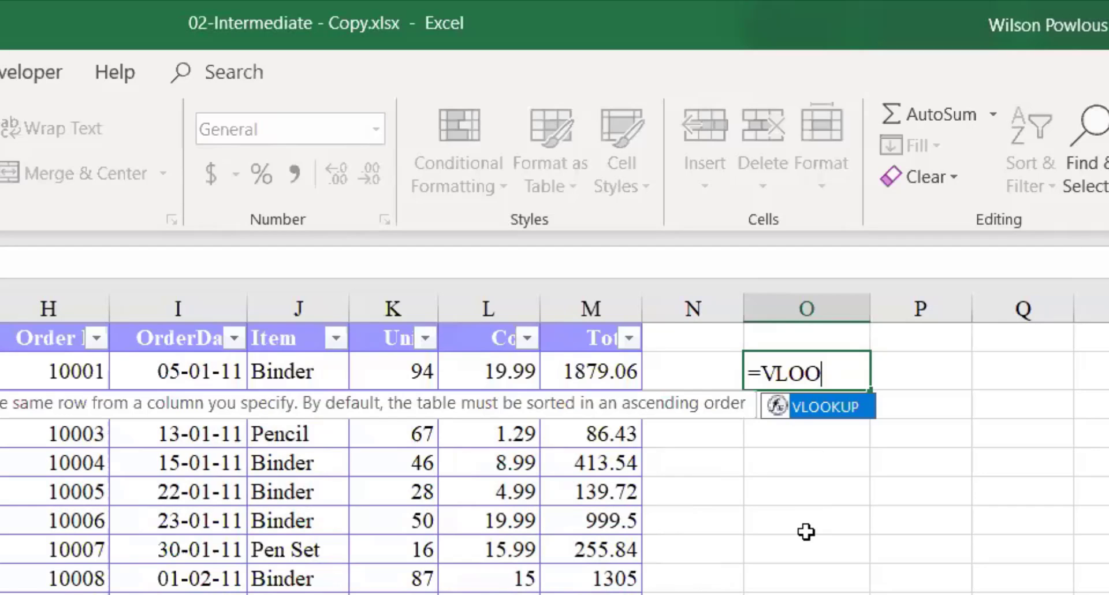
{"action": "key", "text": "Tab"}
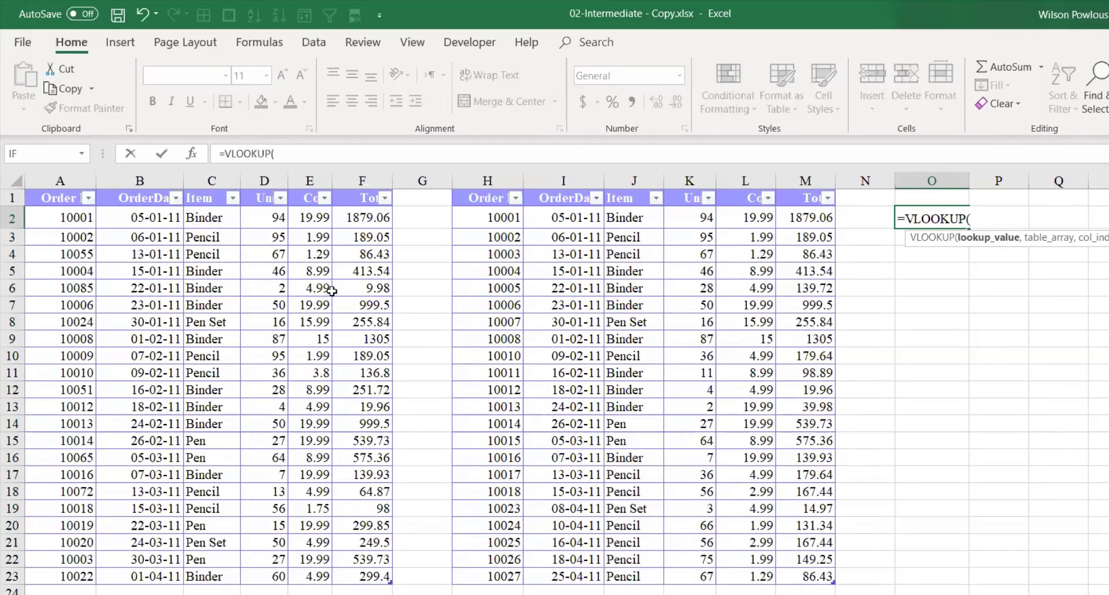
{"action": "left_click", "coordinate": [67, 216]}
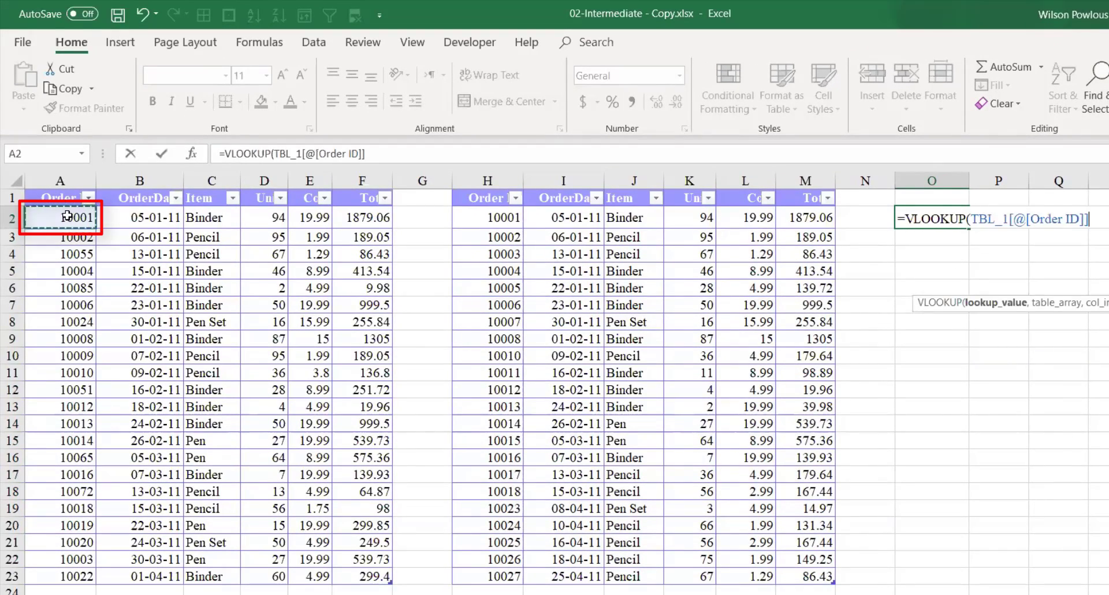
{"action": "left_click_drag", "start_coordinate": [1051, 222], "coordinate": [1091, 220]}
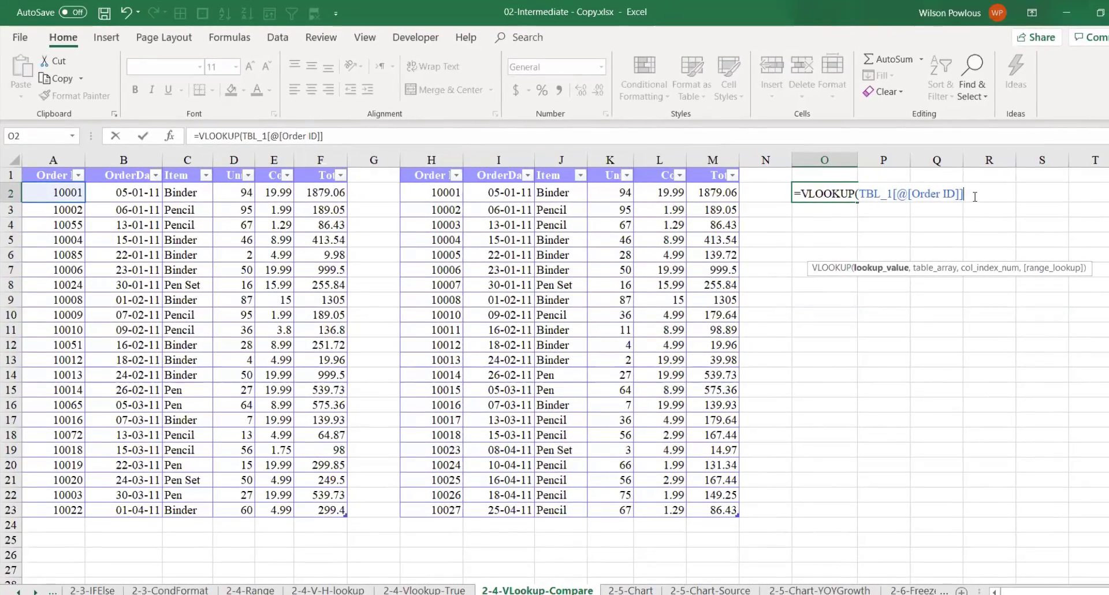
Complete the VLOOKUP in O2 with TBL_2 as the table array and 1 as the column index number.
{"action": "type", "text": ","}
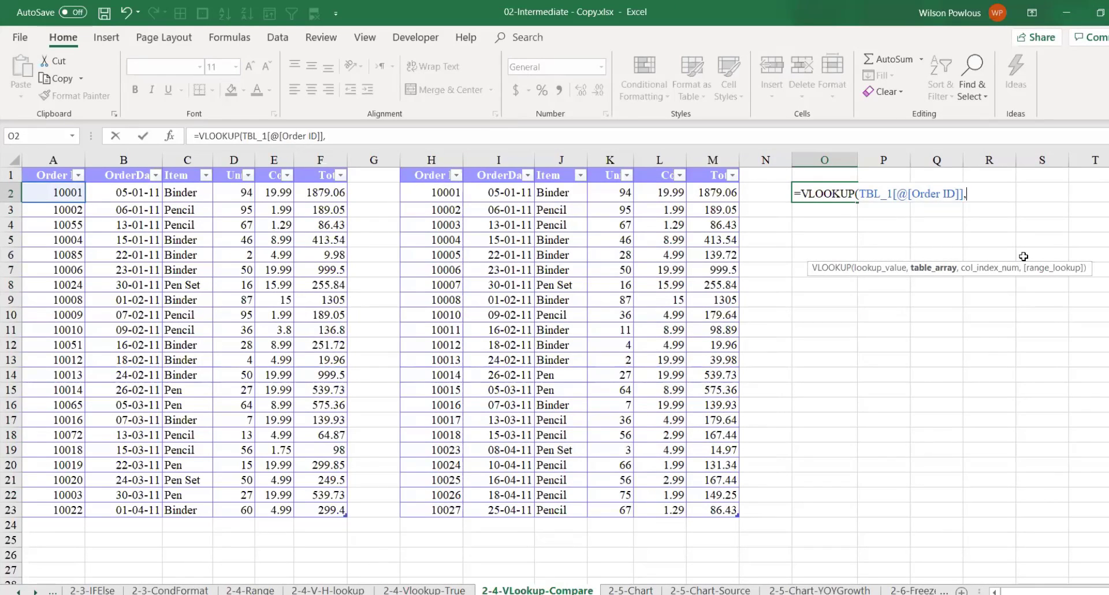
{"action": "type", "text": "TBL"}
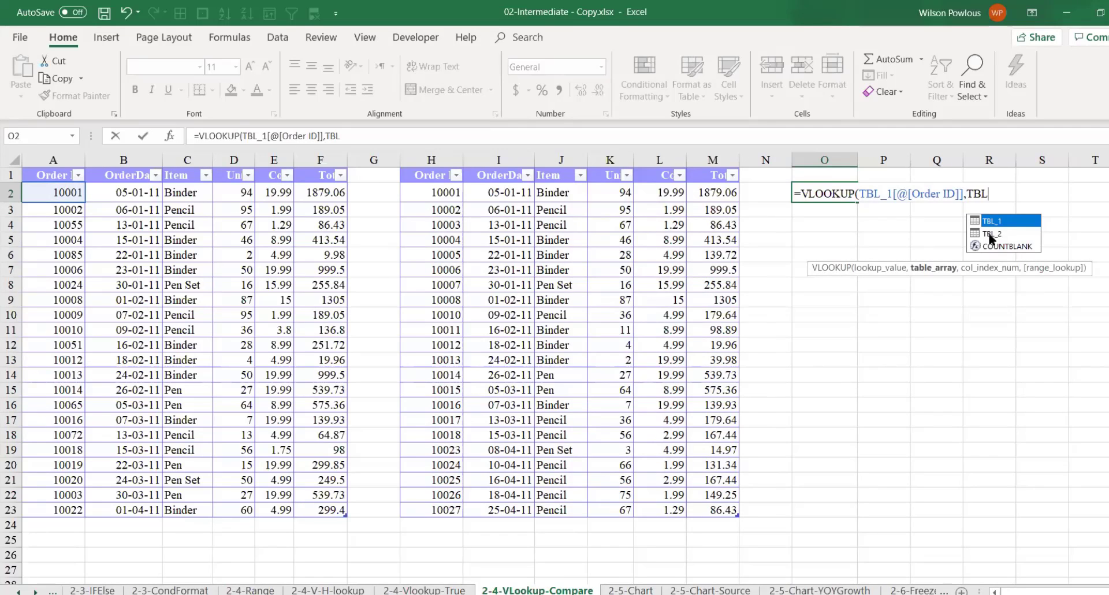
{"action": "left_click", "coordinate": [986, 237]}
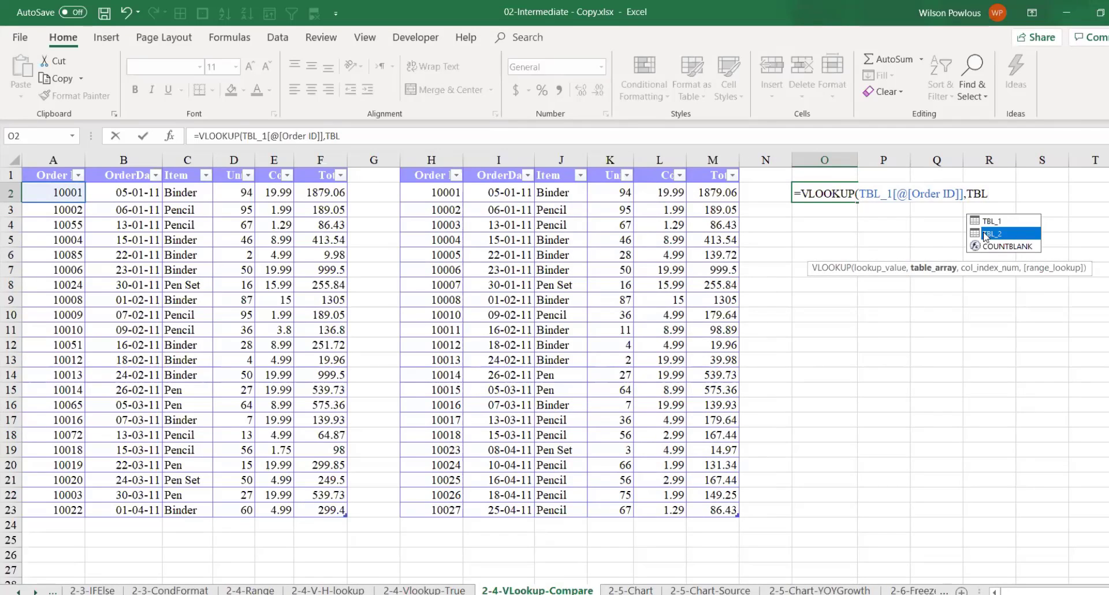
{"action": "double_click", "coordinate": [985, 235]}
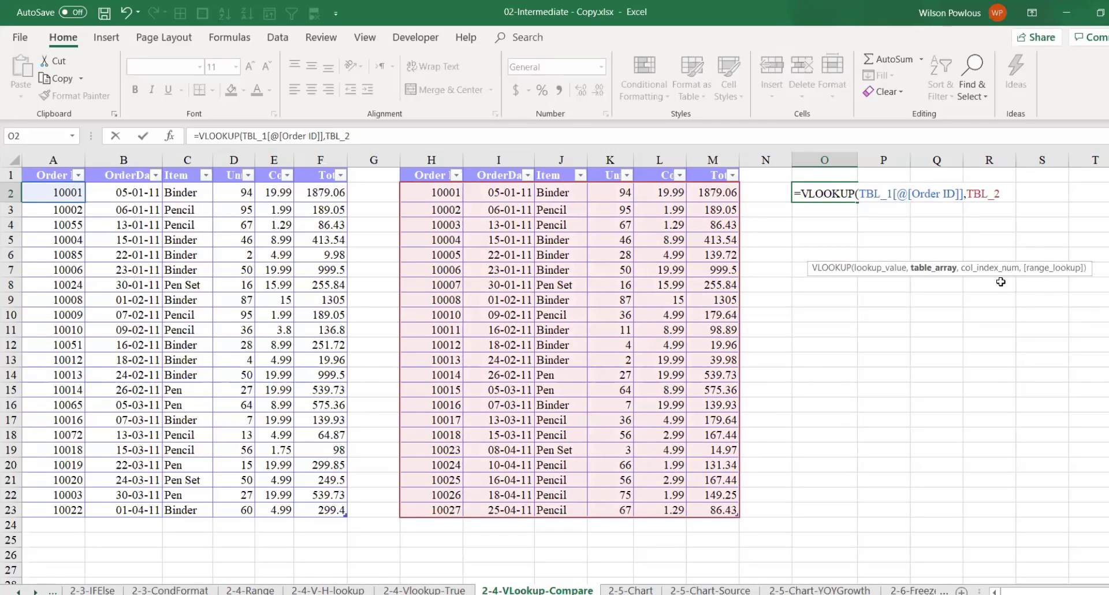
{"action": "type", "text": ",1"}
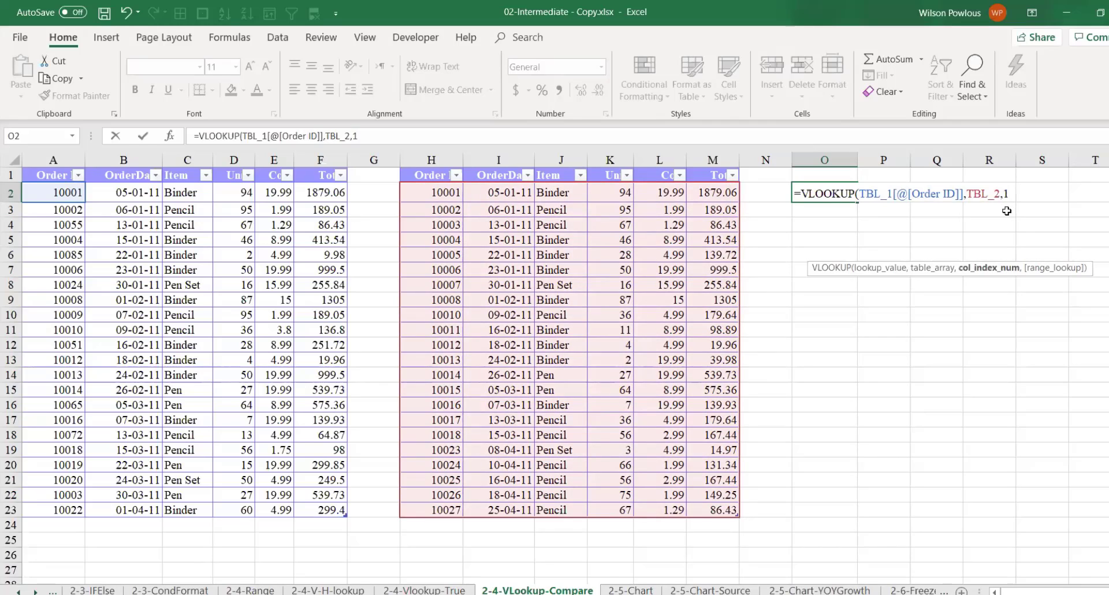
{"action": "type", "text": ")"}
{"action": "key", "text": "Return"}
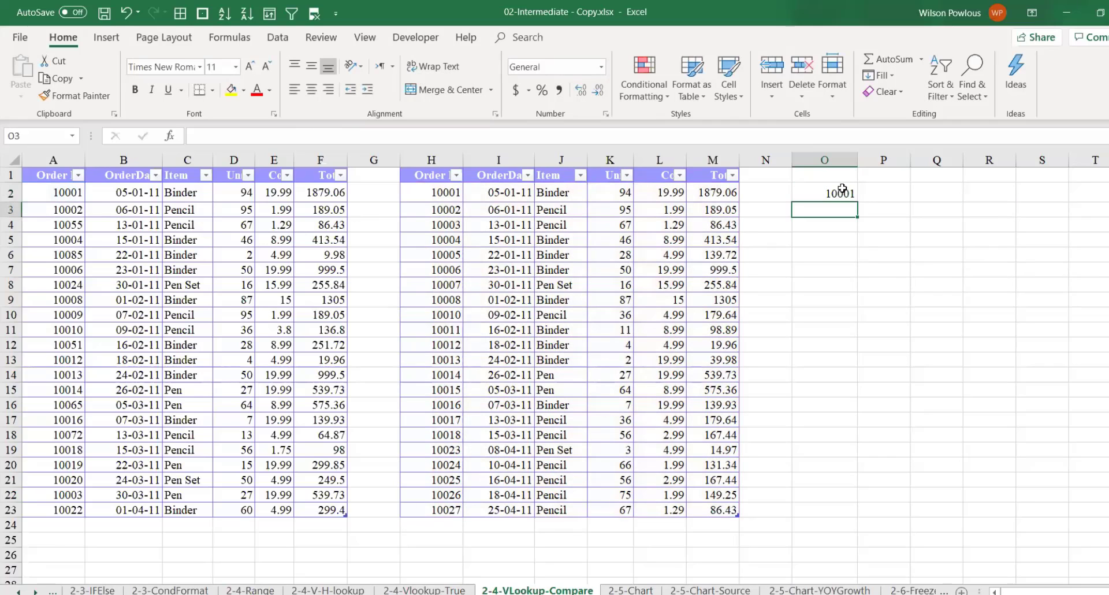
Fill the VLOOKUP formula from O2 down to O23 and widen column O to about twice its width.
{"action": "left_click", "coordinate": [843, 191]}
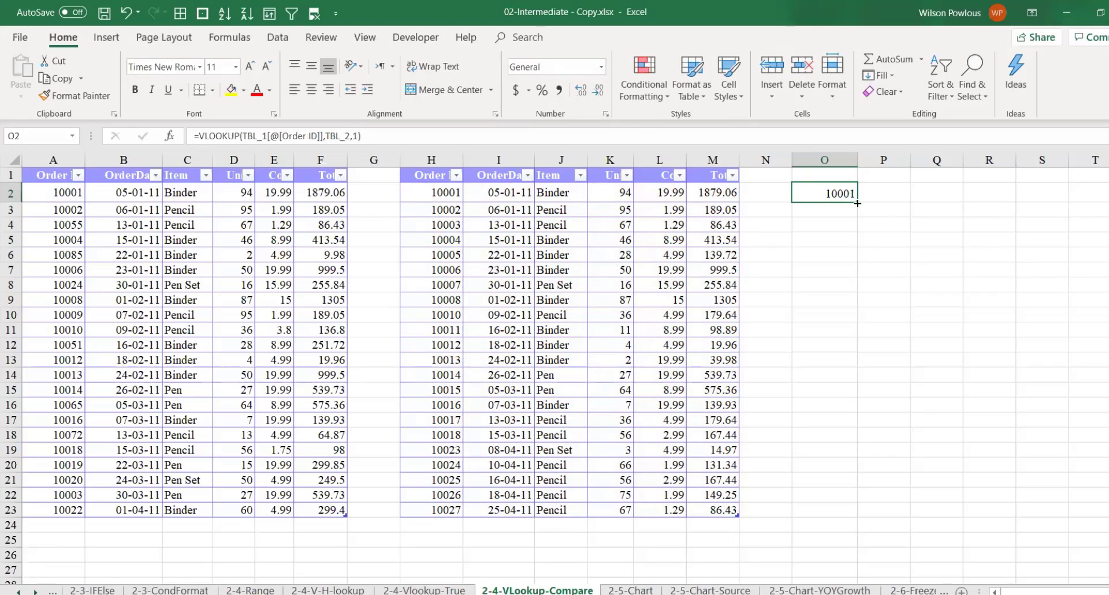
{"action": "left_click_drag", "start_coordinate": [859, 220], "coordinate": [861, 521]}
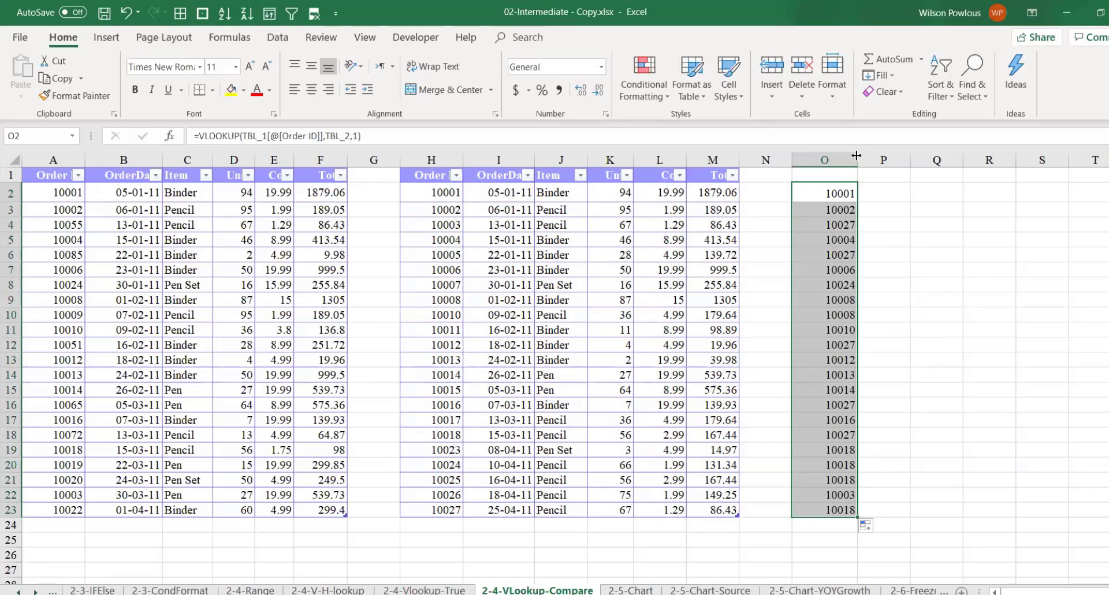
{"action": "left_click_drag", "start_coordinate": [858, 160], "coordinate": [926, 161]}
Inspect the lookup results in column O, including those in rows 10 and 16.
{"action": "left_click", "coordinate": [834, 217]}
{"action": "left_click", "coordinate": [857, 313]}
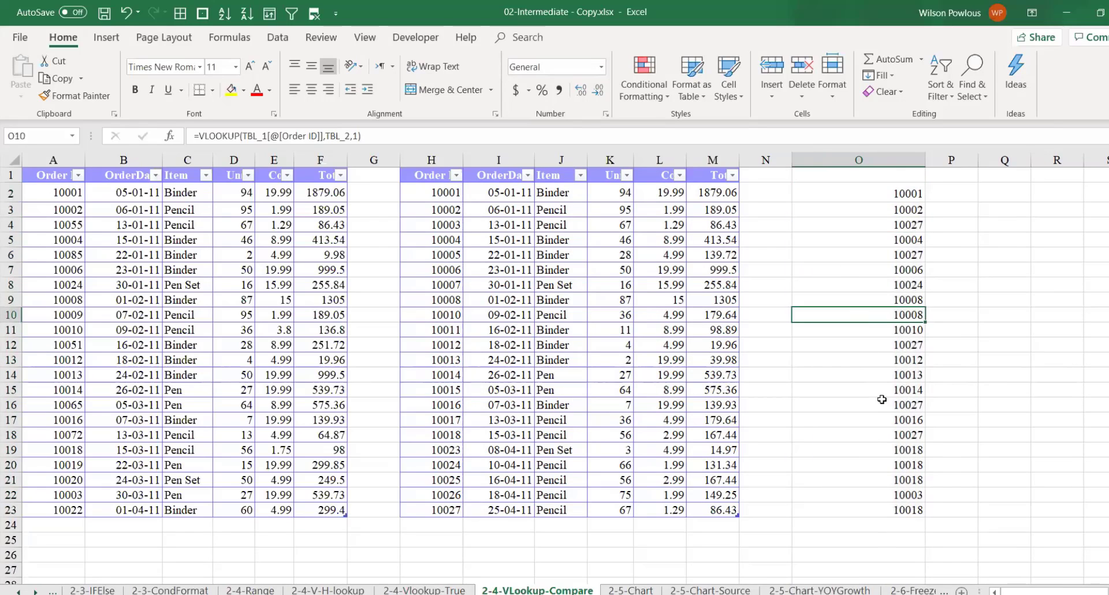
{"action": "left_click", "coordinate": [883, 404]}
{"action": "left_click", "coordinate": [919, 312]}
Replace the second table's Order ID in cell H13 with 33333.
{"action": "left_click", "coordinate": [457, 356]}
{"action": "type", "text": "33333"}
Add FALSE for an exact match as the last argument of the VLOOKUP in O2, and fill the formula down to O23.
{"action": "left_click", "coordinate": [896, 199]}
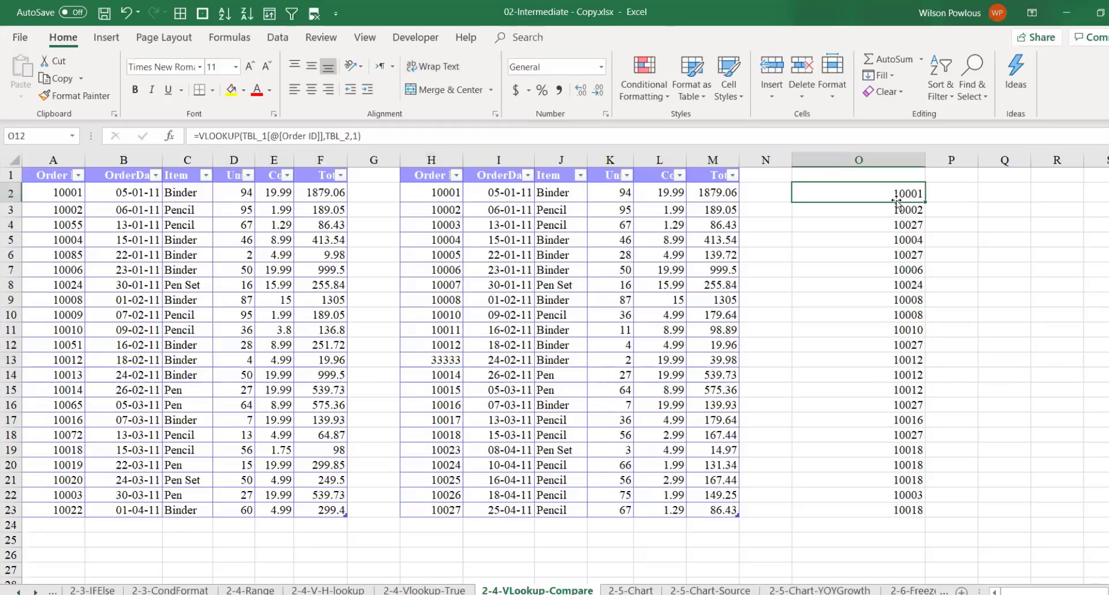
{"action": "left_click", "coordinate": [360, 133]}
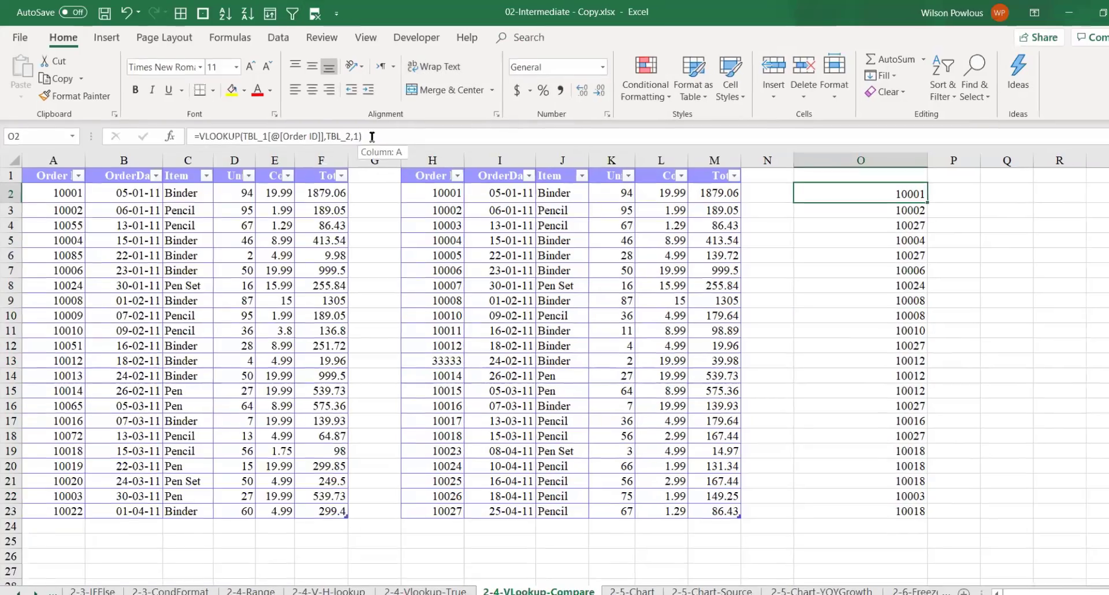
{"action": "key", "text": "BackSpace"}
{"action": "type", "text": ","}
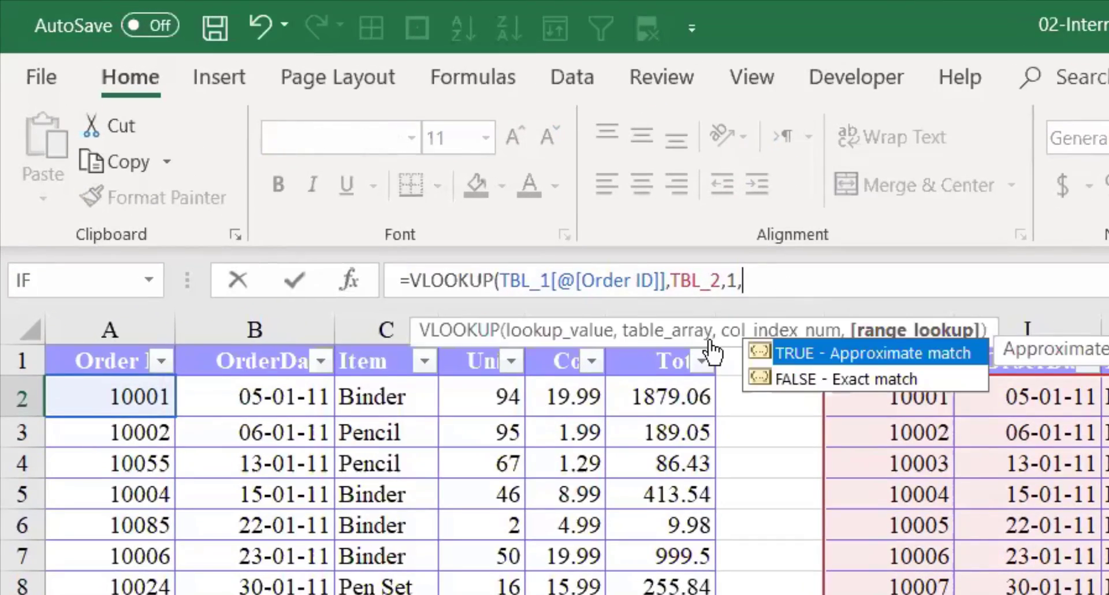
{"action": "left_click", "coordinate": [795, 375]}
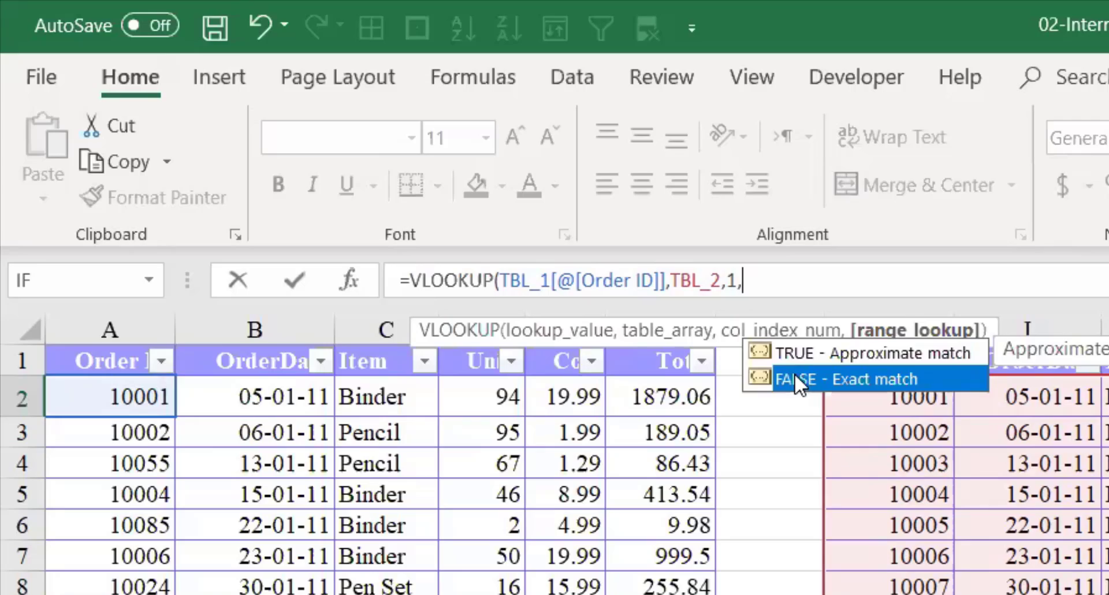
{"action": "double_click", "coordinate": [795, 379]}
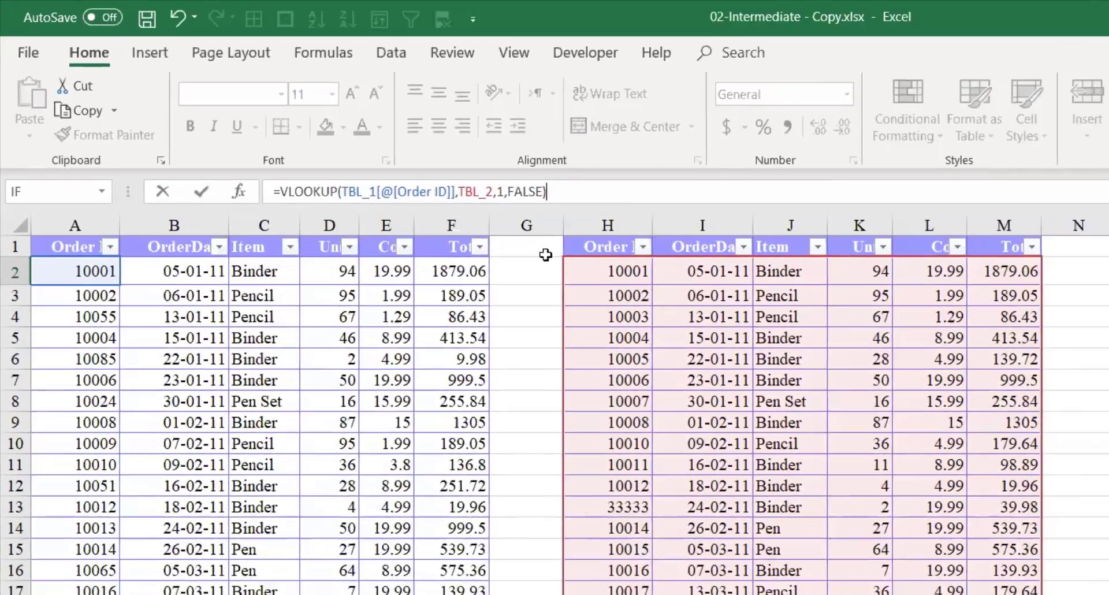
{"action": "type", "text": ")"}
{"action": "key", "text": "Return"}
{"action": "left_click", "coordinate": [968, 212]}
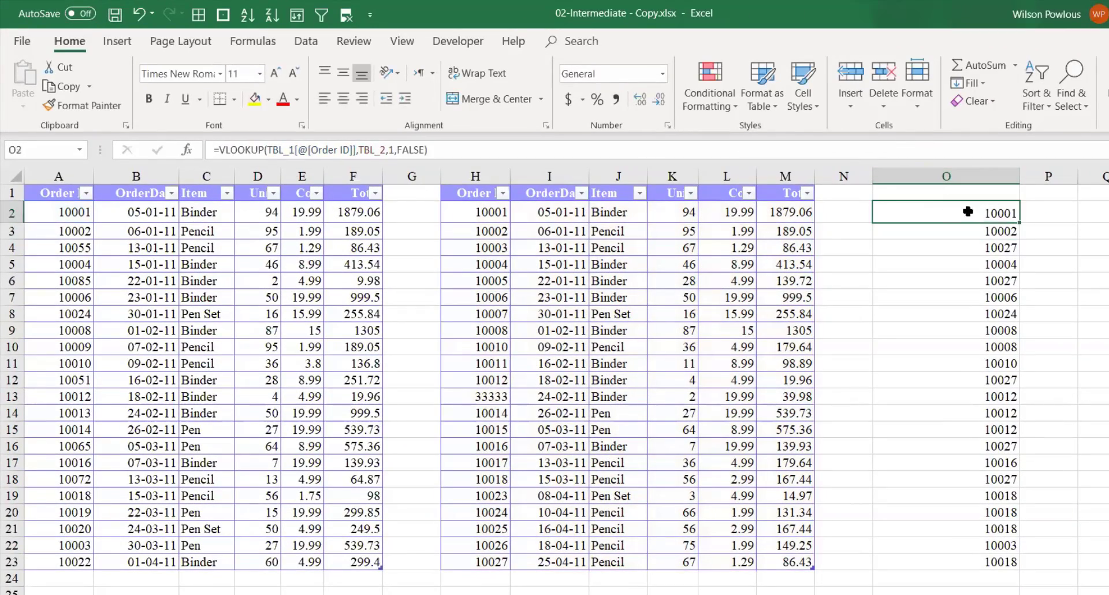
{"action": "double_click", "coordinate": [1020, 222]}
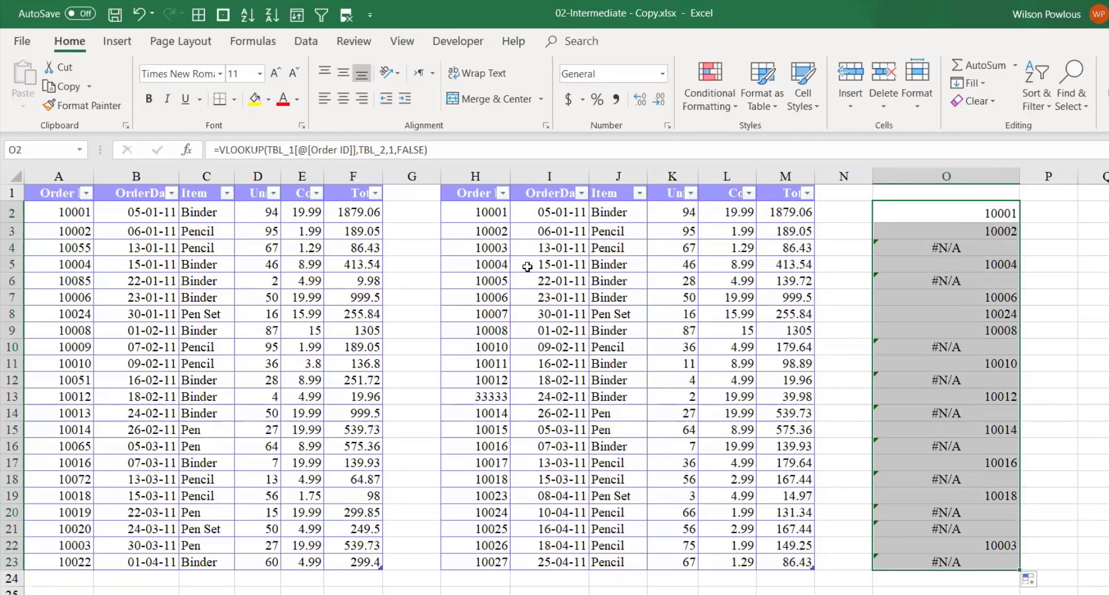
Compare the Order IDs in A2 and H2 with the lookup result in O2, and check the Order ID in A4.
{"action": "left_click", "coordinate": [81, 215]}
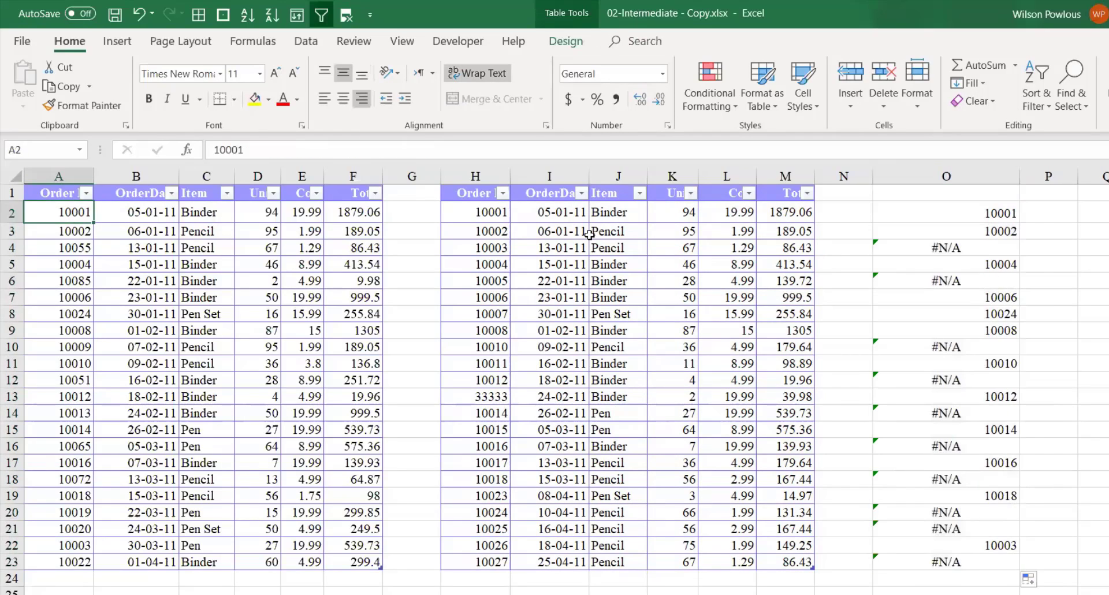
{"action": "left_click", "coordinate": [476, 207]}
{"action": "left_click", "coordinate": [952, 213]}
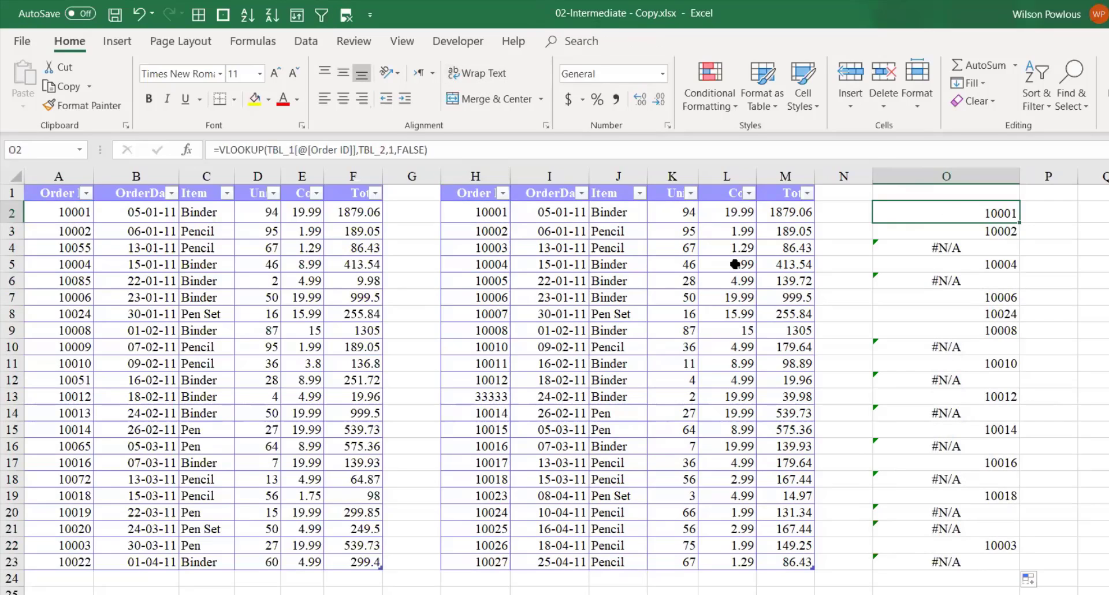
{"action": "left_click", "coordinate": [78, 247]}
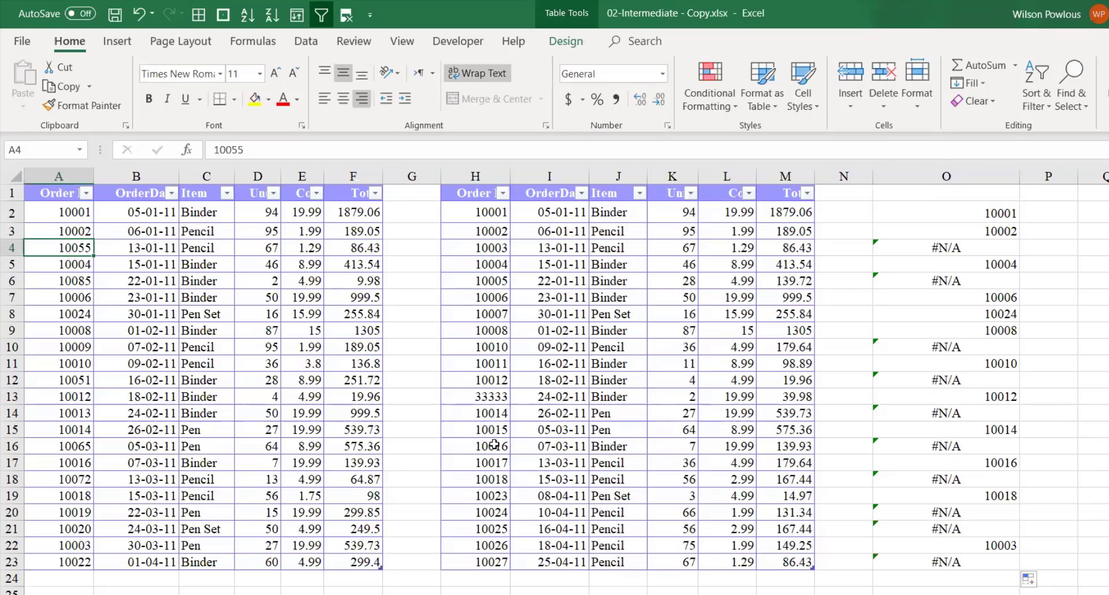
Check the second table's Order IDs in column H against the first table's in A5 and A10 and the lookup results in O4 and O10.
{"action": "left_click", "coordinate": [481, 316]}
{"action": "left_click", "coordinate": [496, 408]}
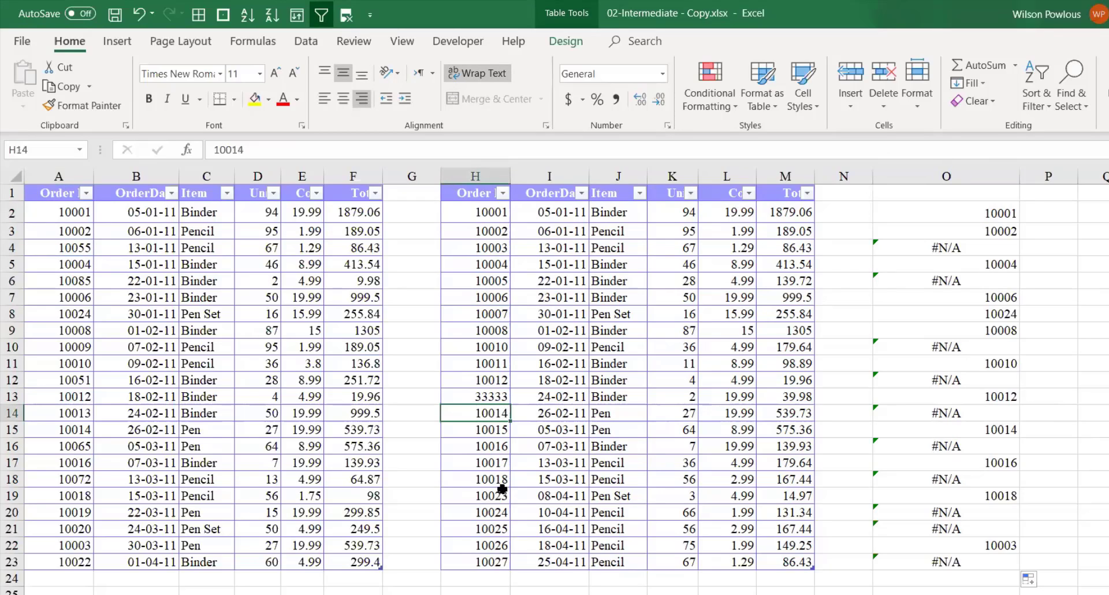
{"action": "left_click", "coordinate": [494, 543]}
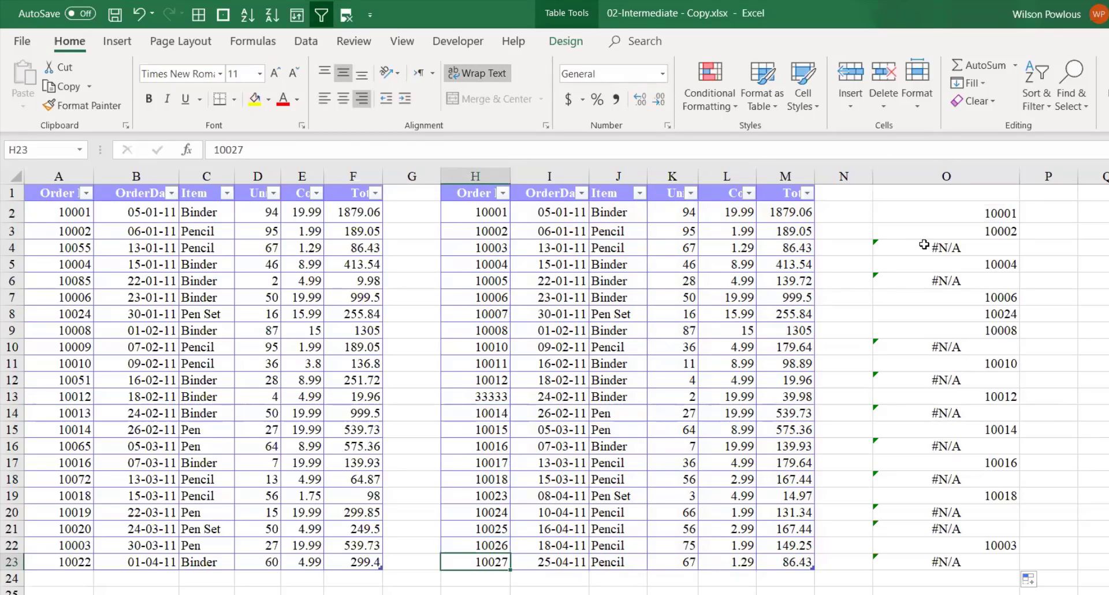
{"action": "left_click", "coordinate": [924, 245]}
{"action": "left_click", "coordinate": [84, 266]}
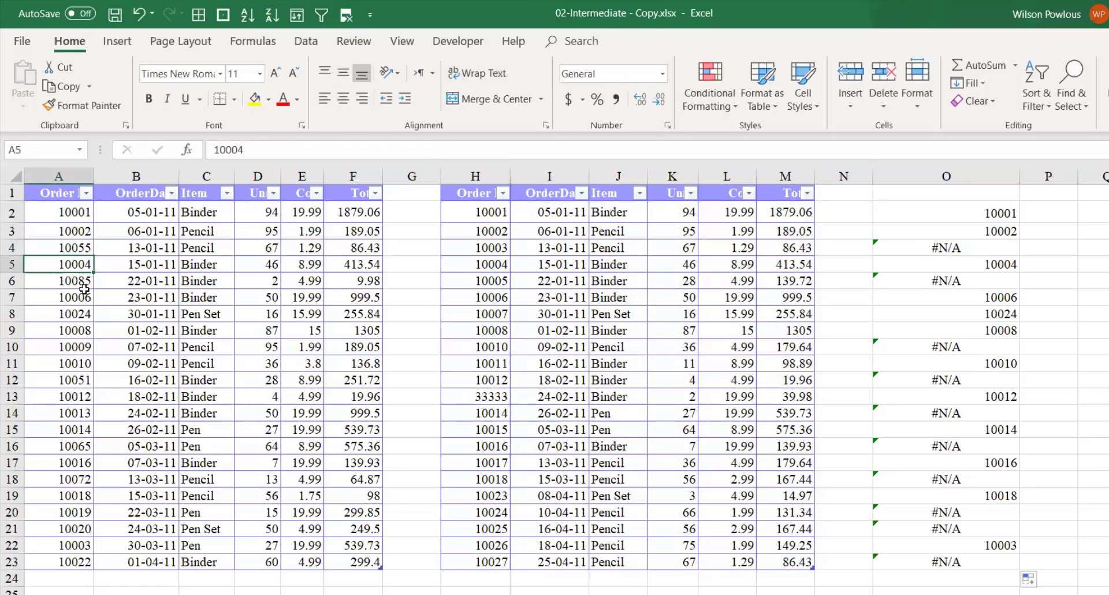
{"action": "left_click_drag", "start_coordinate": [970, 346], "coordinate": [66, 342]}
{"action": "left_click", "coordinate": [66, 344]}
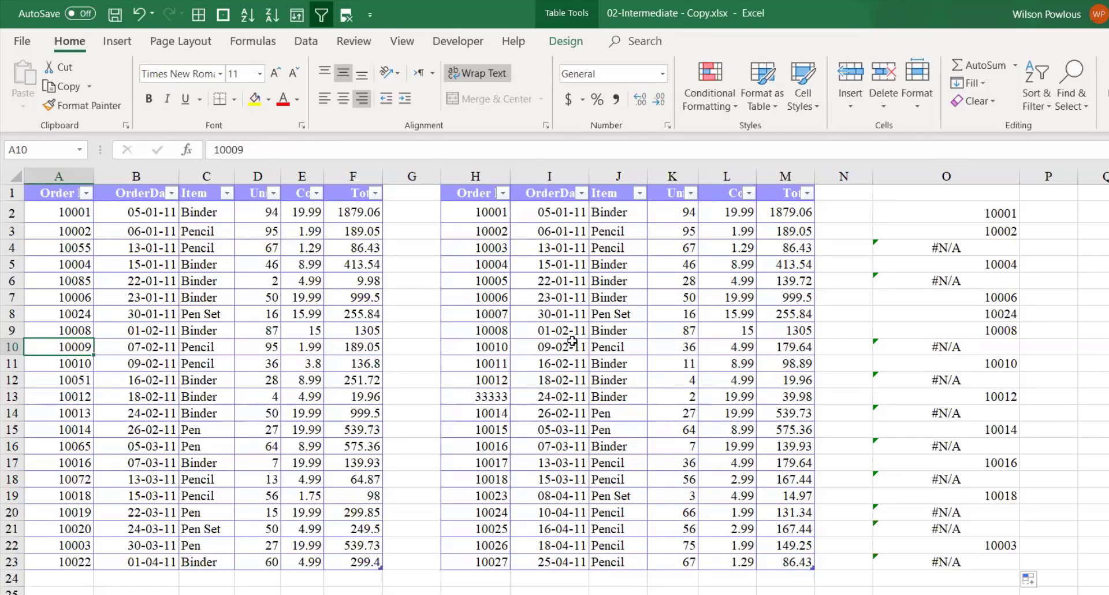
{"action": "left_click_drag", "start_coordinate": [492, 297], "coordinate": [509, 459]}
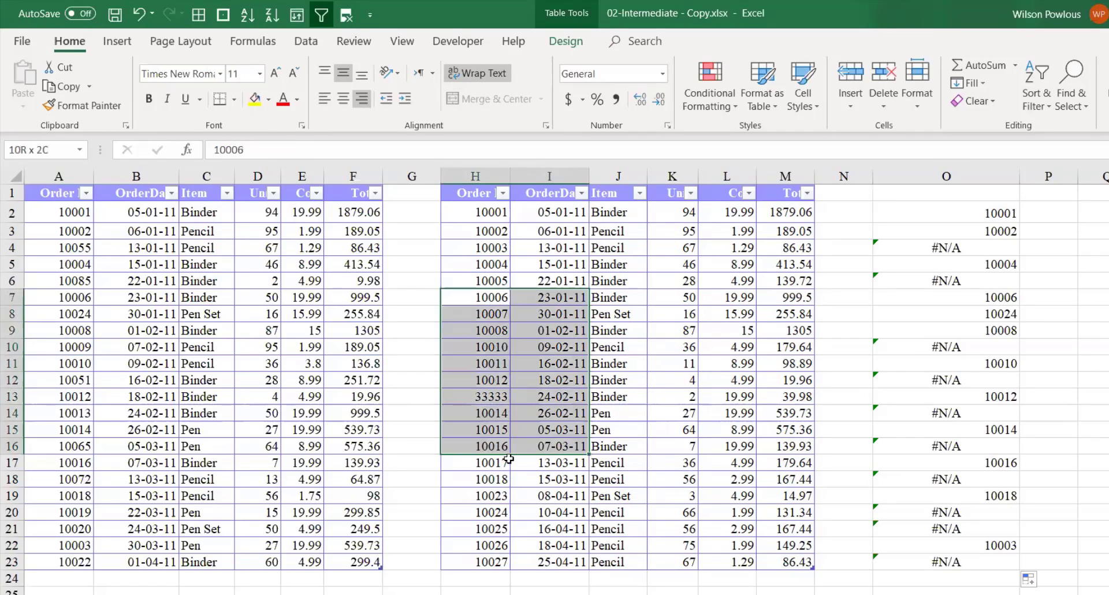
{"action": "left_click", "coordinate": [954, 348]}
{"action": "left_click", "coordinate": [968, 248]}
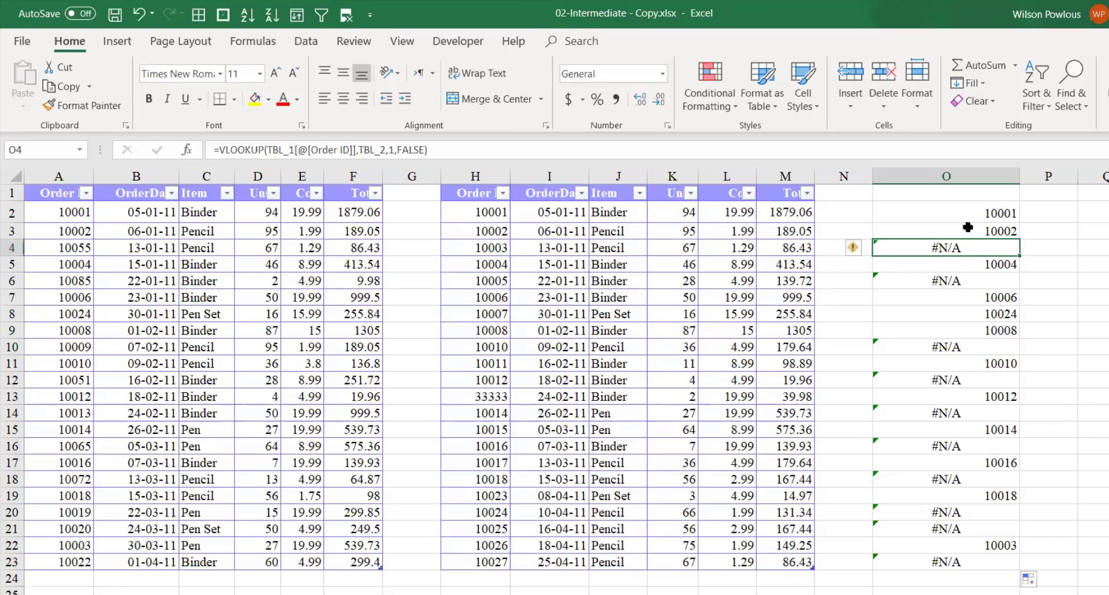
Wrap the VLOOKUP in O2 in IFERROR so that unmatched Order IDs return "No".
{"action": "left_click", "coordinate": [968, 214]}
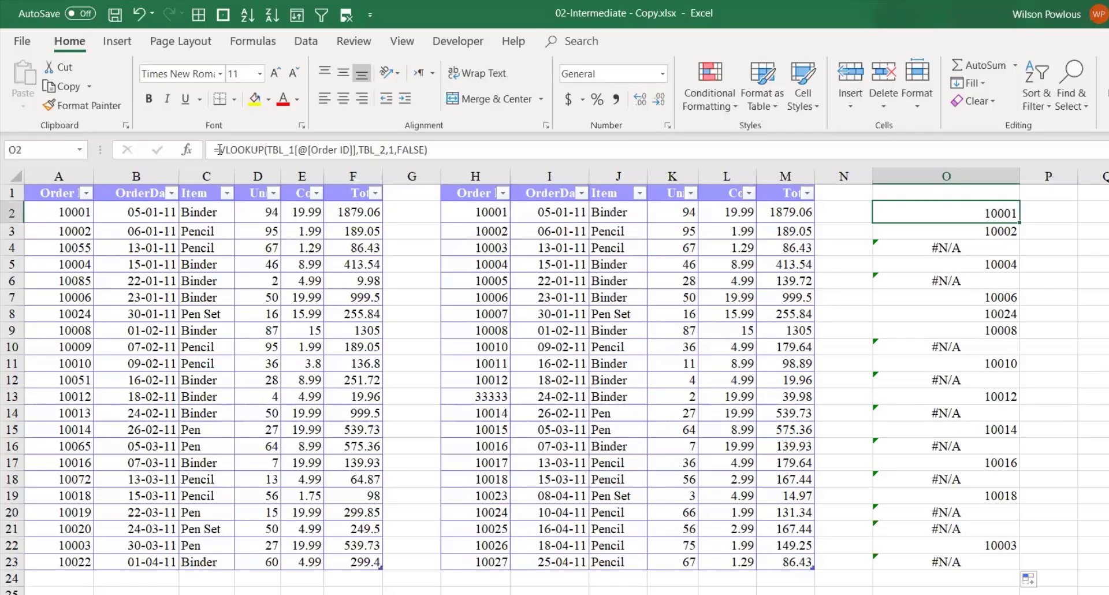
{"action": "left_click", "coordinate": [220, 150]}
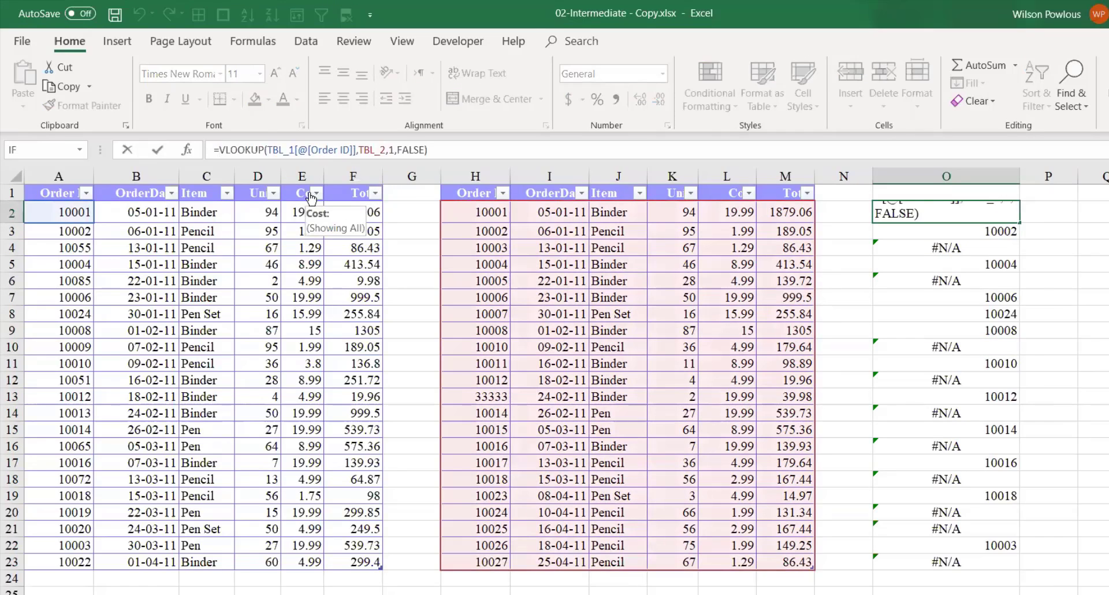
{"action": "type", "text": "I"}
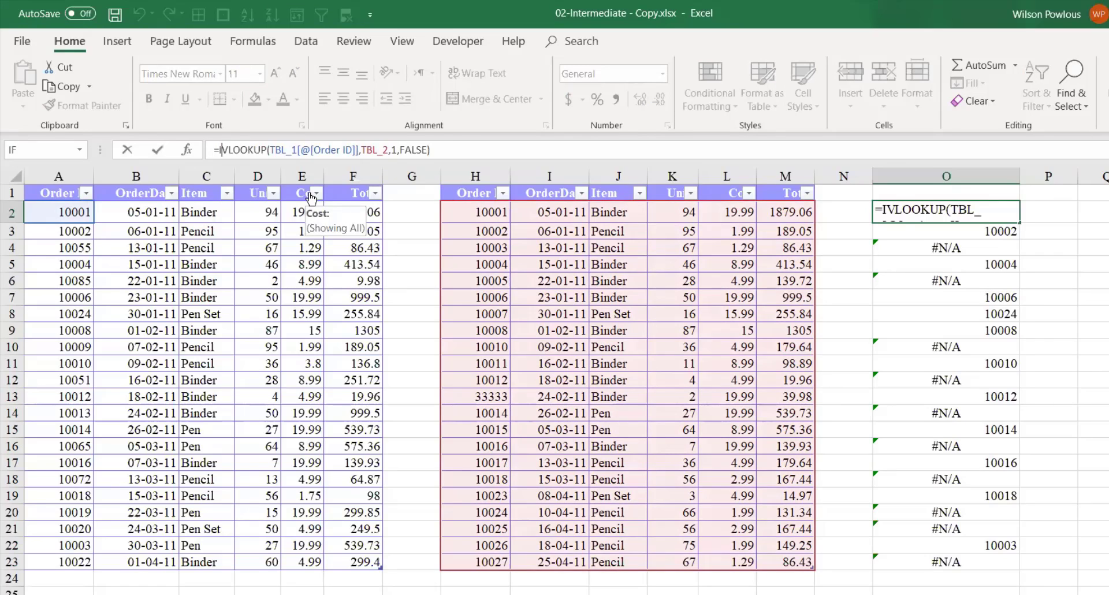
{"action": "type", "text": "FERROR("}
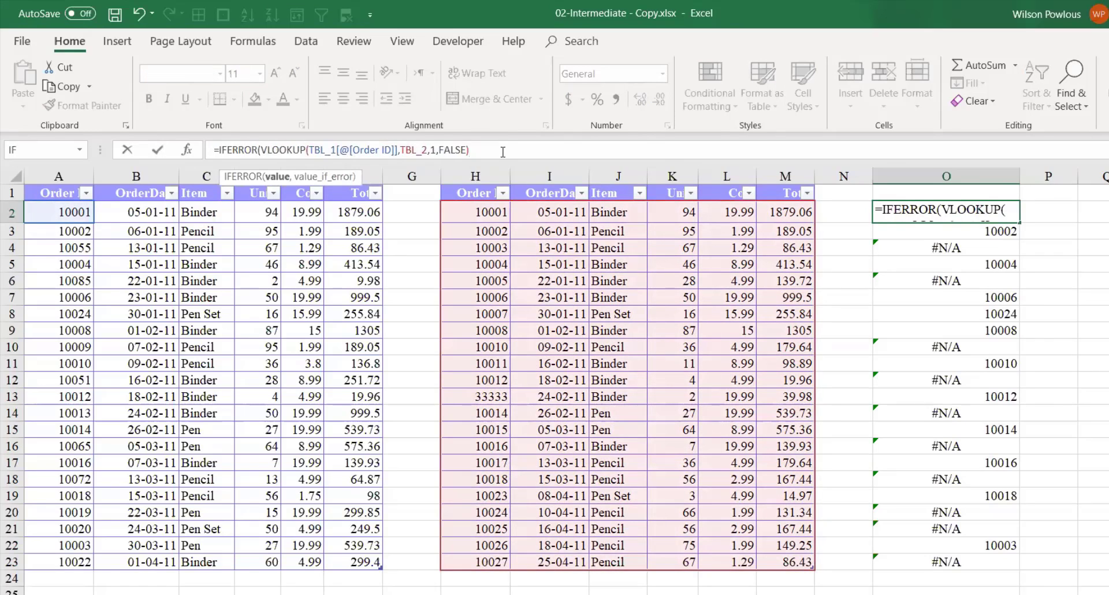
{"action": "left_click", "coordinate": [503, 152]}
{"action": "type", "text": ", \"N/a"}
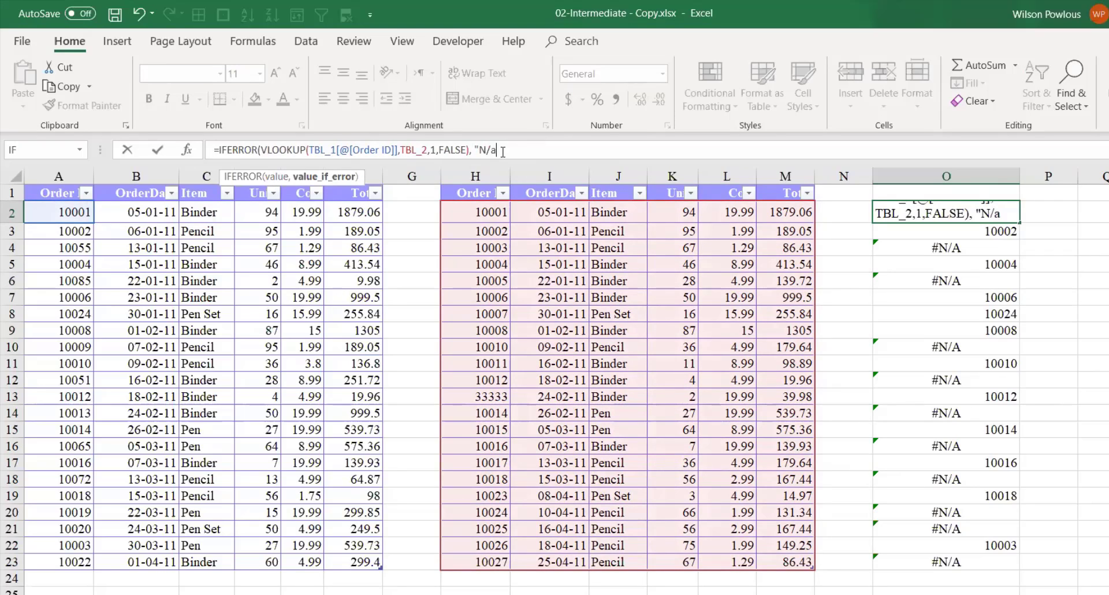
{"action": "key", "text": "BackSpace"}
{"action": "key", "text": "BackSpace"}
{"action": "key", "text": "BackSpace"}
{"action": "key", "text": "BackSpace"}
{"action": "type", "text": "\"nO\")"}
{"action": "key", "text": "Return"}
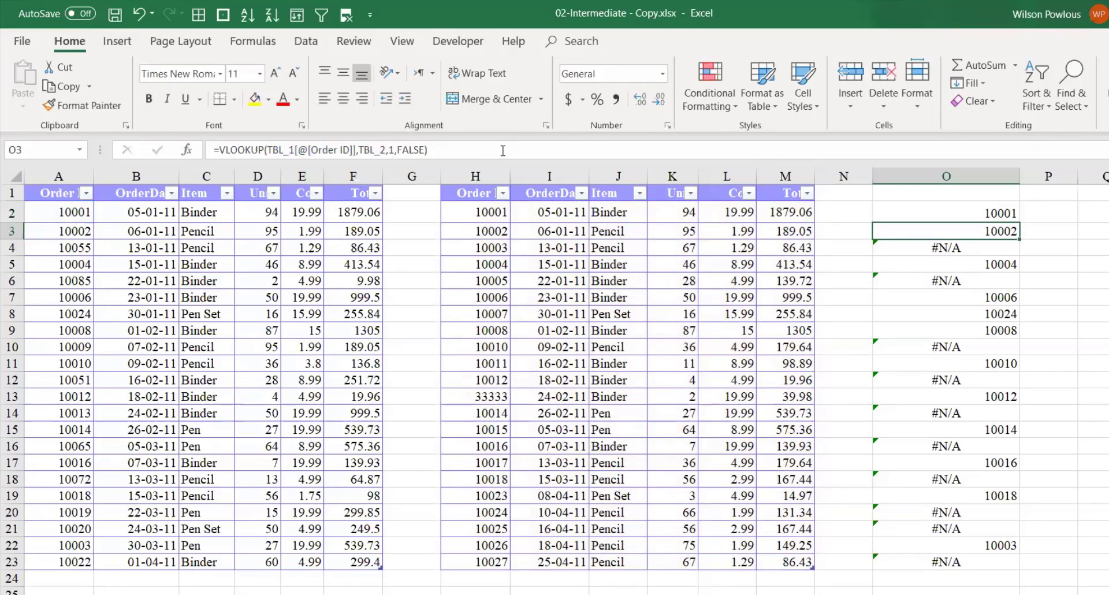
Fill the IFERROR formula from O2 down to O23 and centre the contents of column O.
{"action": "left_click", "coordinate": [983, 212]}
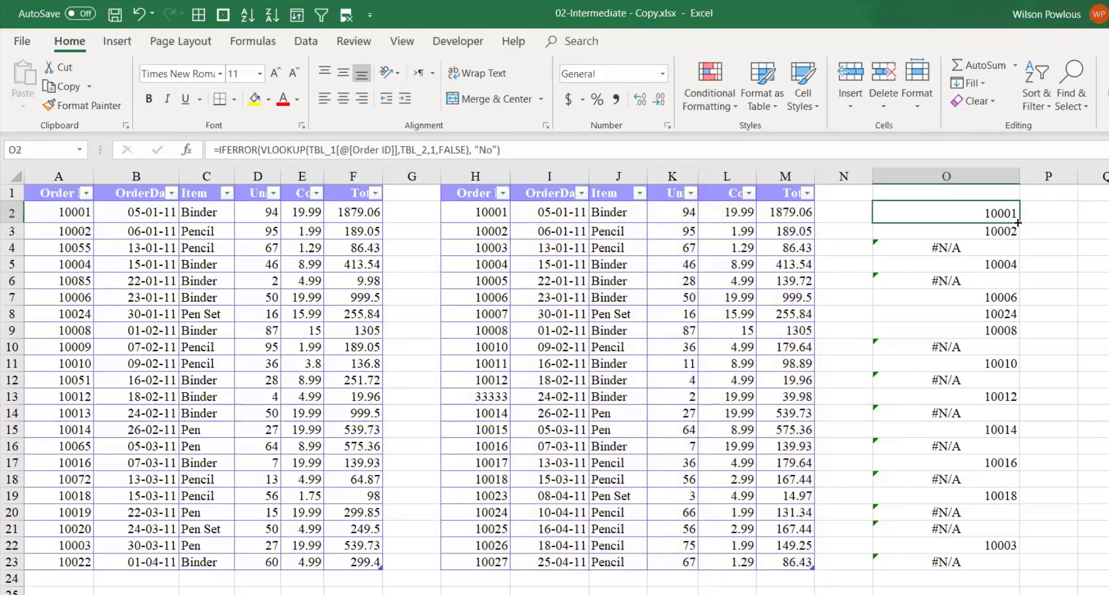
{"action": "double_click", "coordinate": [1018, 223]}
{"action": "left_click", "coordinate": [933, 176]}
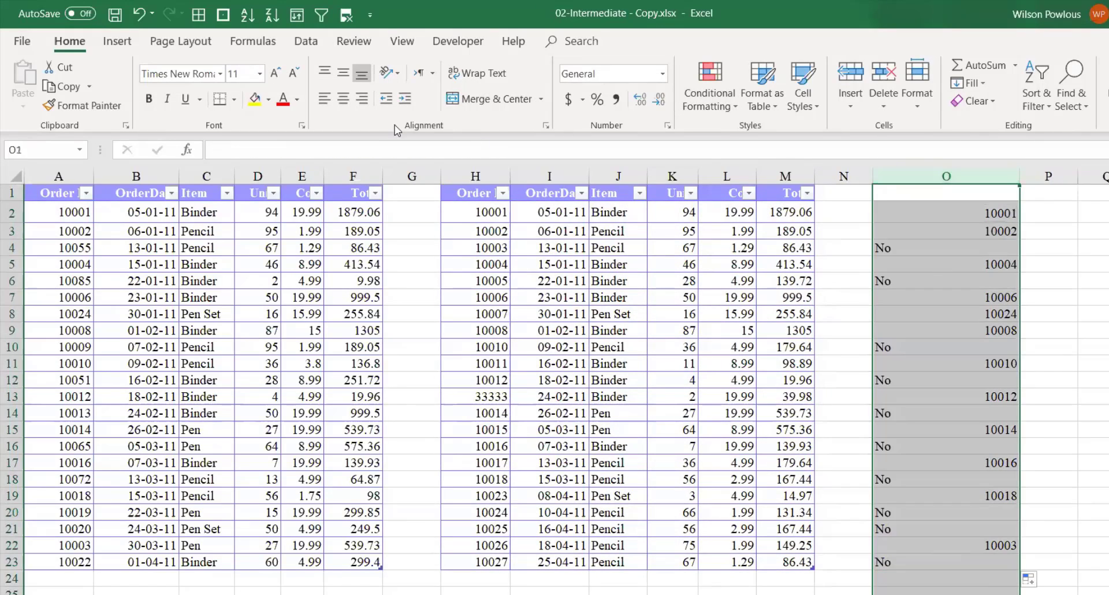
{"action": "left_click", "coordinate": [348, 103]}
Review the results in column O, tracing row 10 back to the first table's Order ID and scanning the second table's Order IDs.
{"action": "left_click", "coordinate": [924, 282]}
{"action": "left_click", "coordinate": [971, 248]}
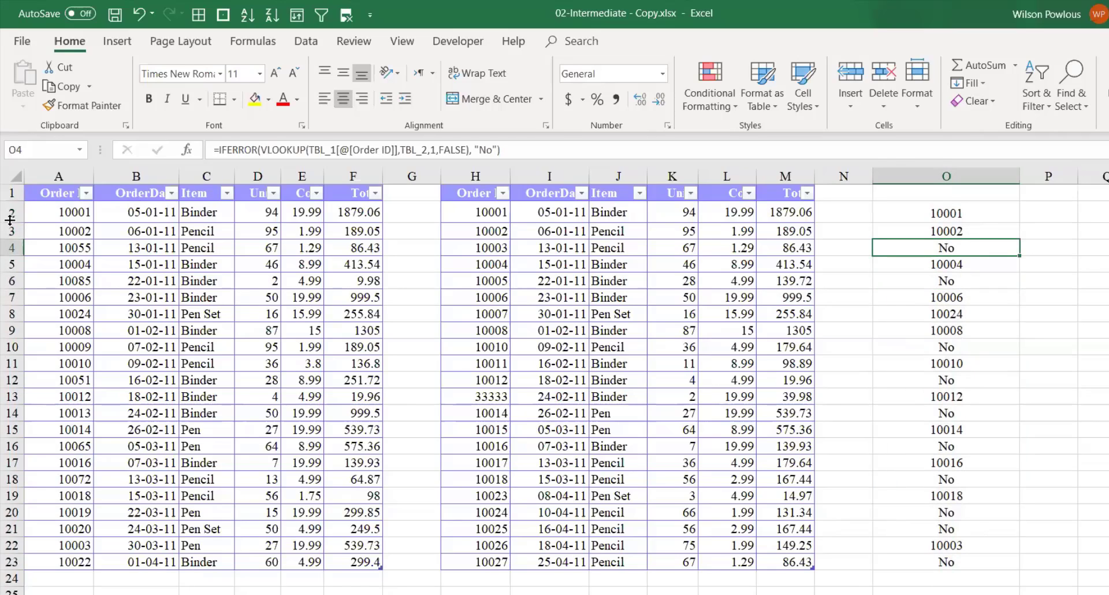
{"action": "left_click", "coordinate": [962, 215]}
{"action": "left_click_drag", "start_coordinate": [76, 213], "coordinate": [370, 563]}
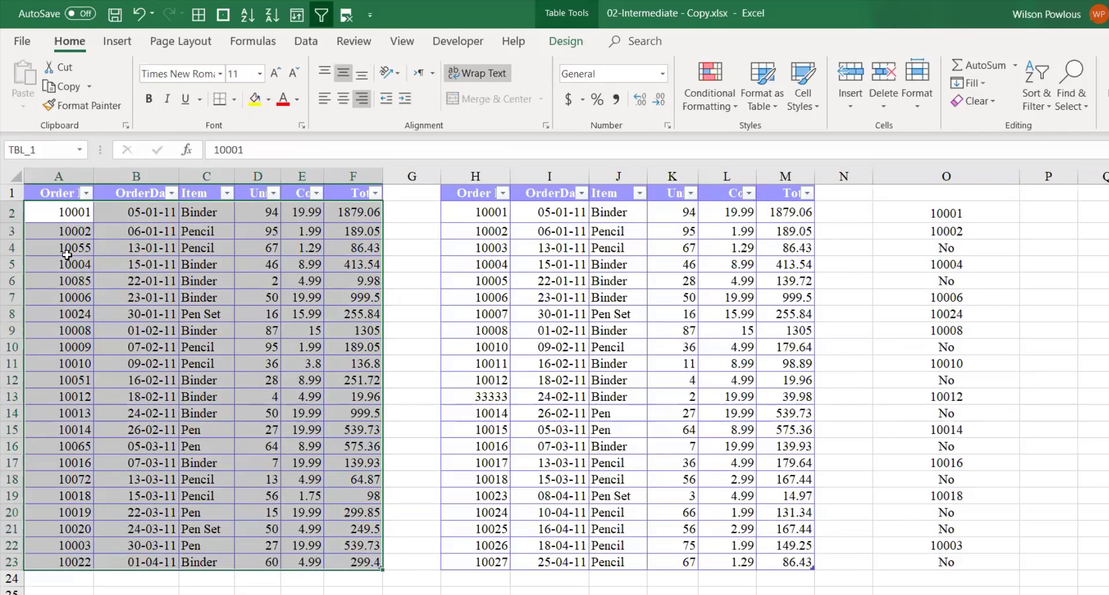
{"action": "left_click_drag", "start_coordinate": [67, 254], "coordinate": [401, 242]}
{"action": "left_click", "coordinate": [521, 294]}
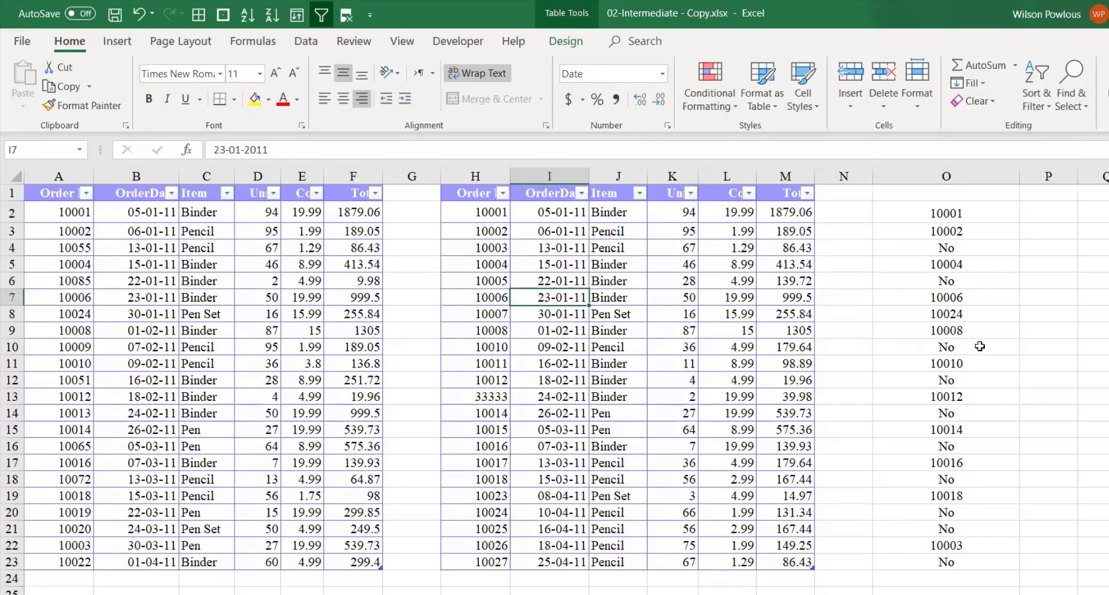
{"action": "left_click_drag", "start_coordinate": [980, 347], "coordinate": [36, 345]}
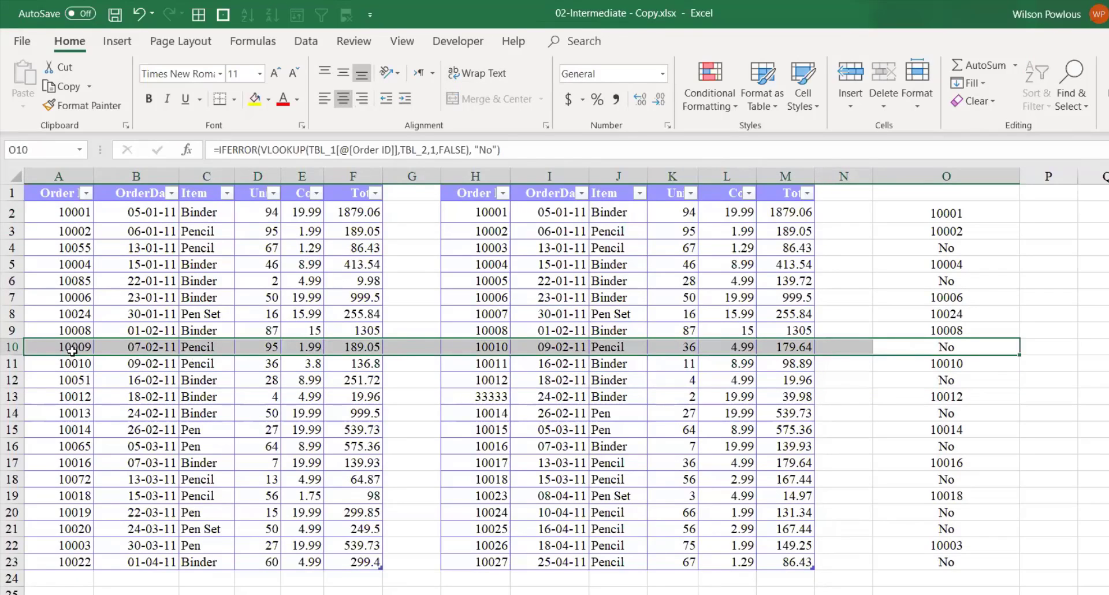
{"action": "left_click_drag", "start_coordinate": [485, 278], "coordinate": [489, 562]}
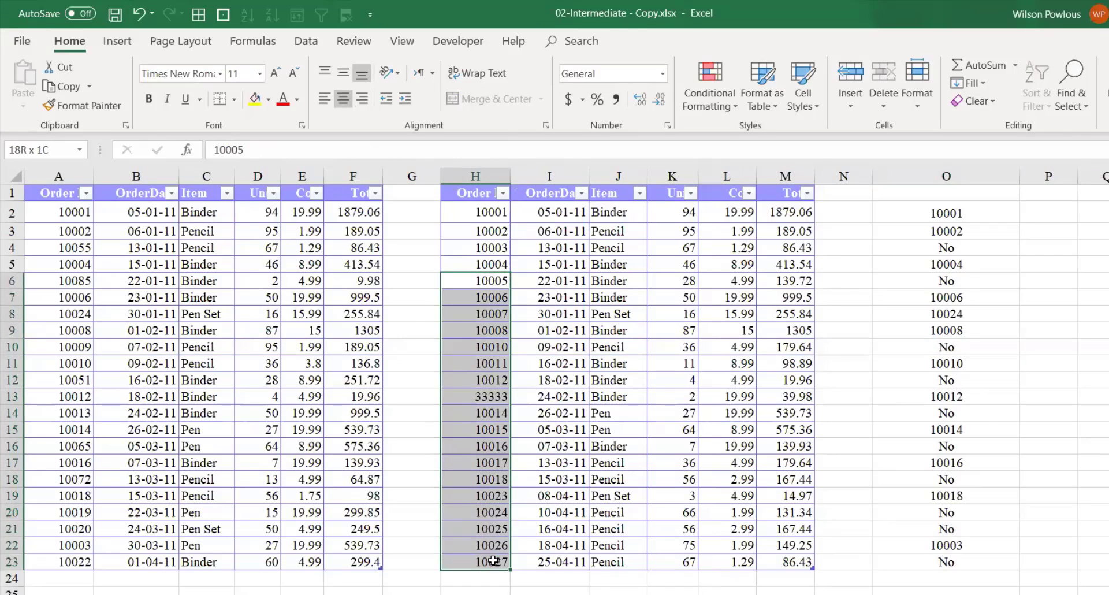
{"action": "left_click", "coordinate": [559, 513]}
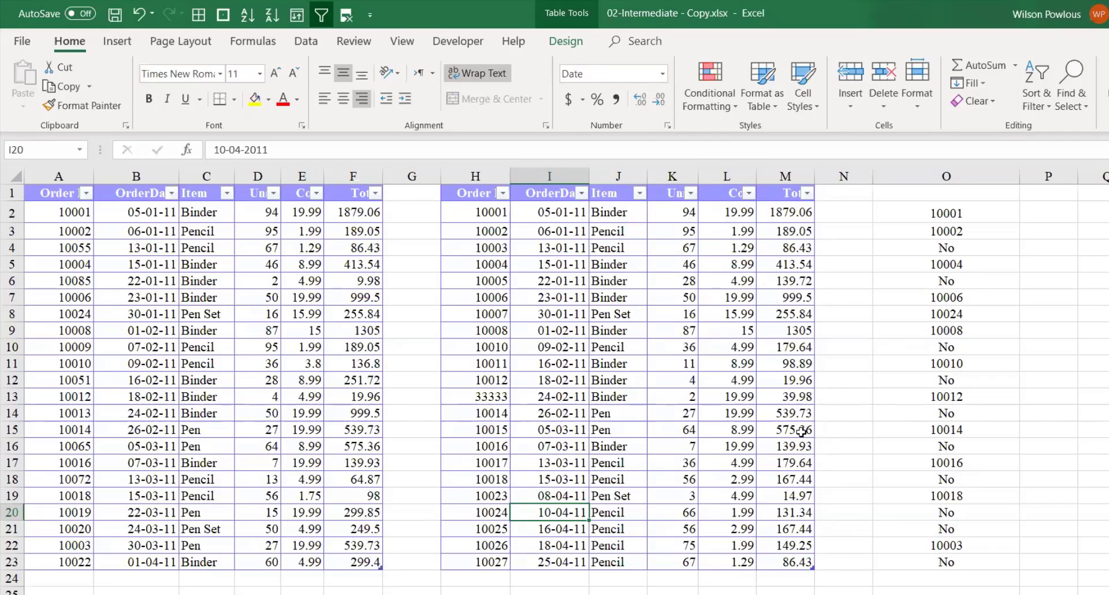
{"action": "left_click", "coordinate": [312, 428]}
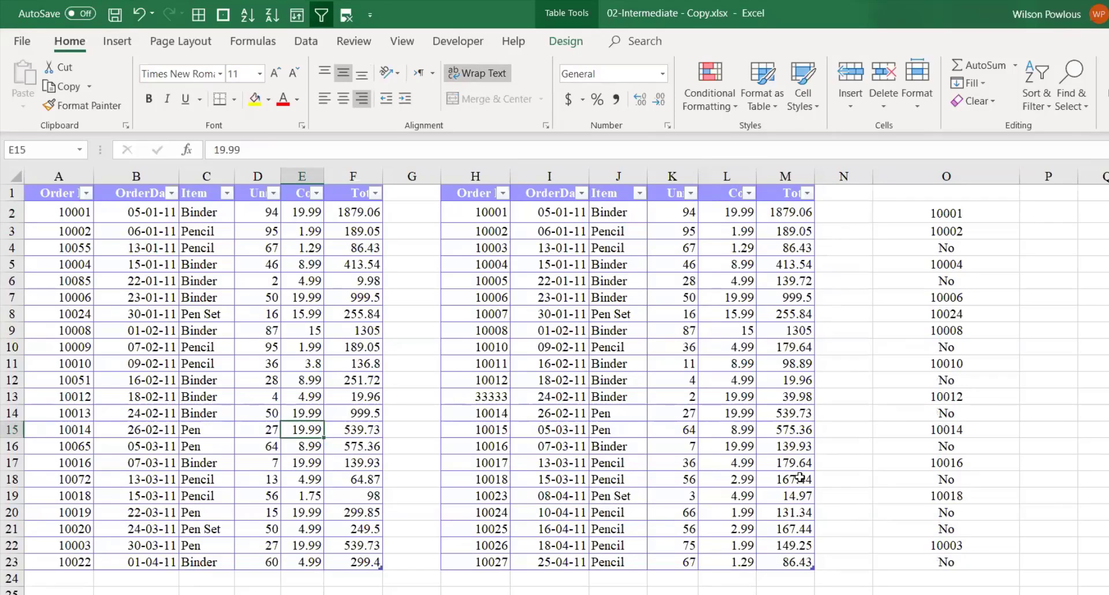
{"action": "left_click", "coordinate": [680, 312]}
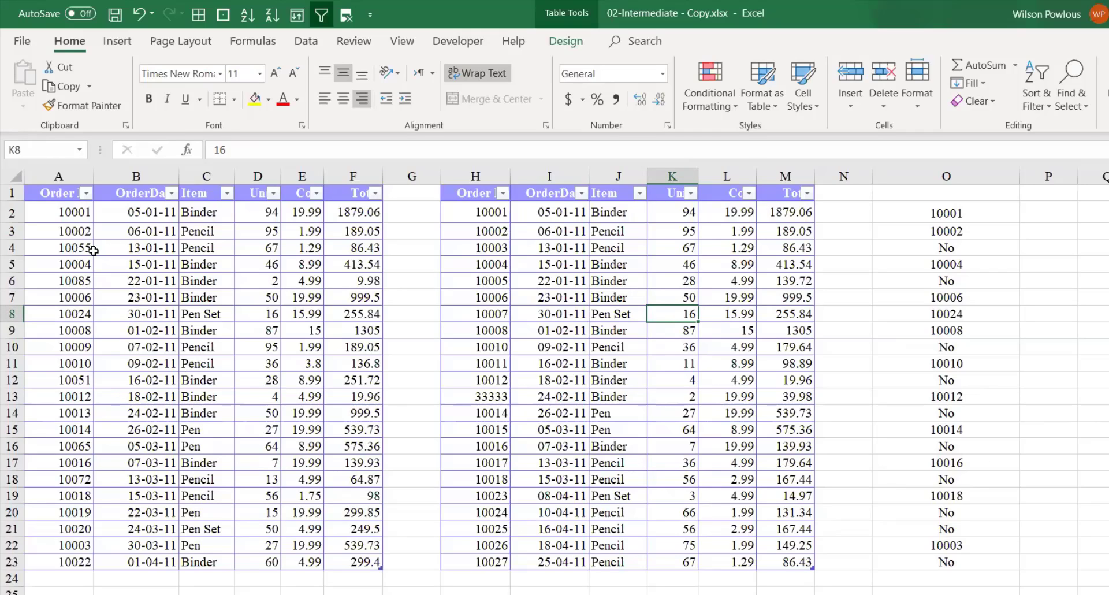
{"action": "left_click", "coordinate": [96, 250]}
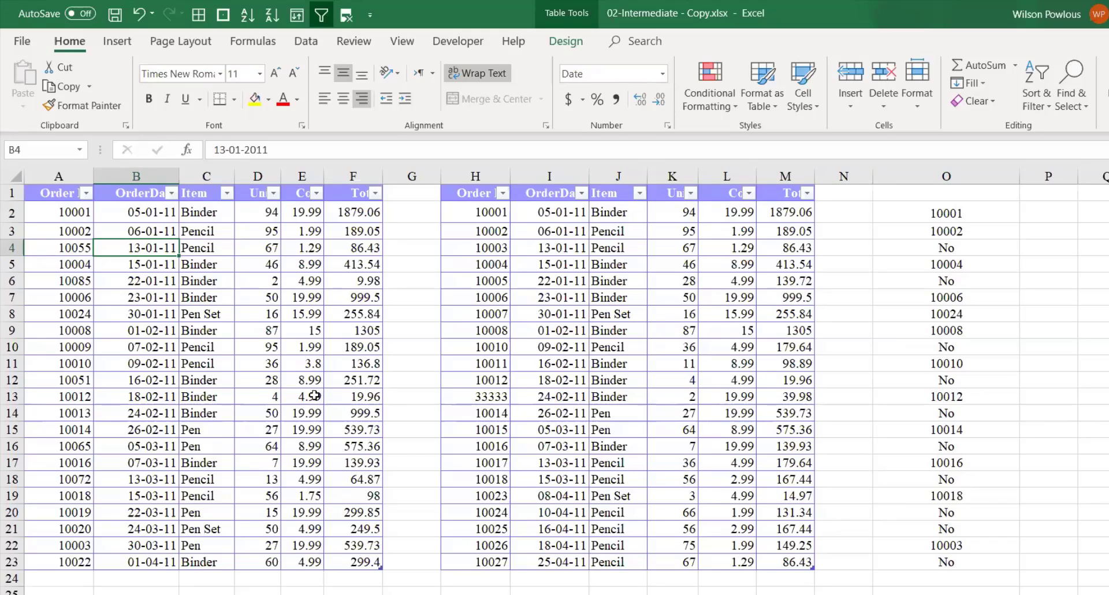
Review the first table's Order IDs in A2:A23 alongside the lookup results in column O.
{"action": "left_click", "coordinate": [69, 215]}
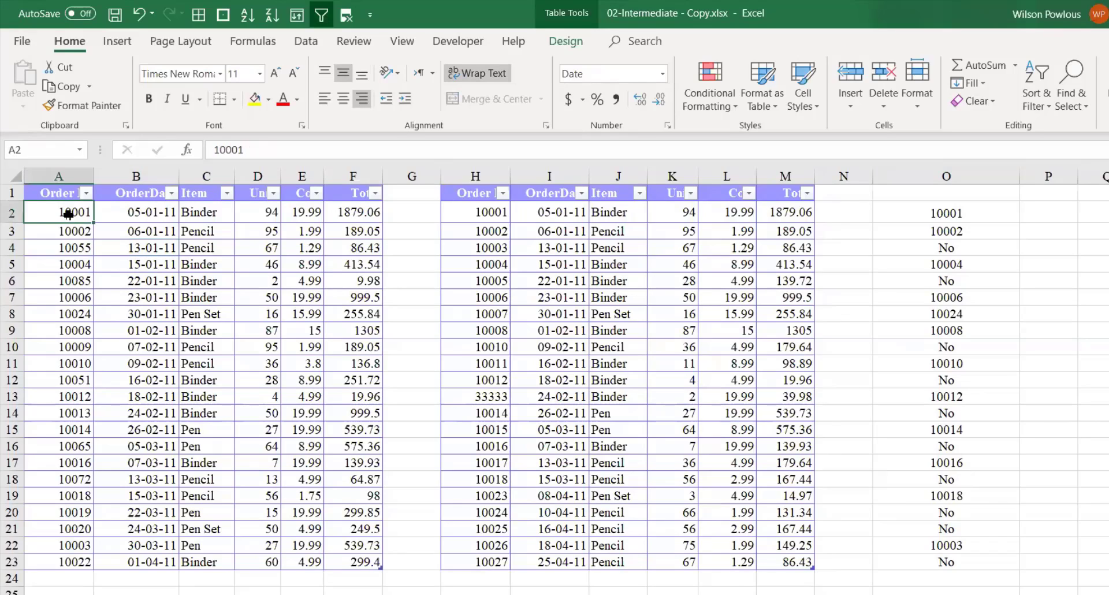
{"action": "left_click_drag", "start_coordinate": [69, 214], "coordinate": [63, 562]}
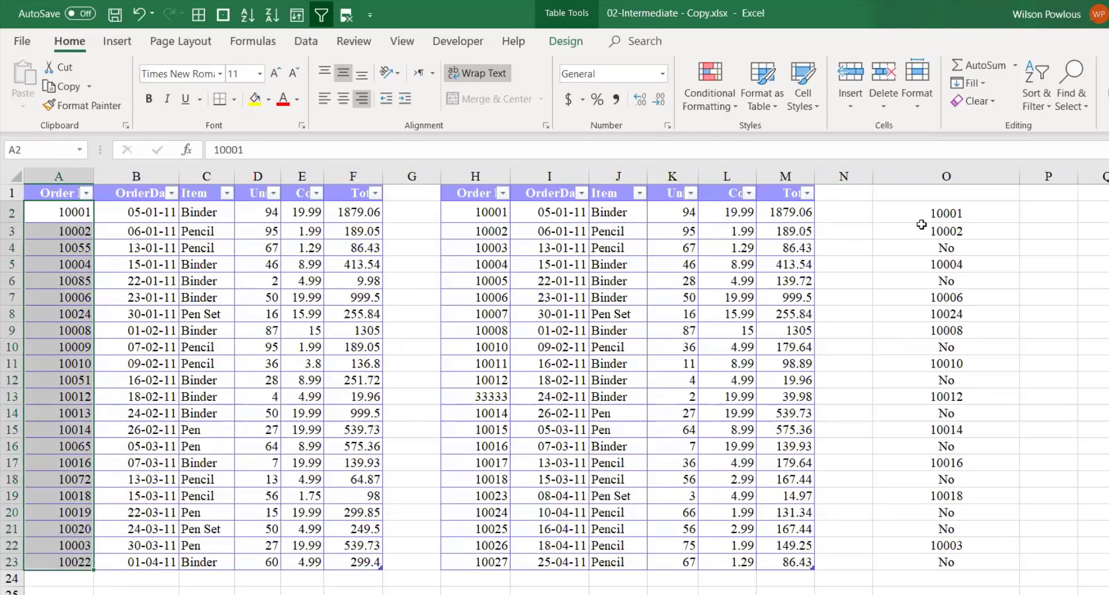
{"action": "left_click", "coordinate": [979, 227]}
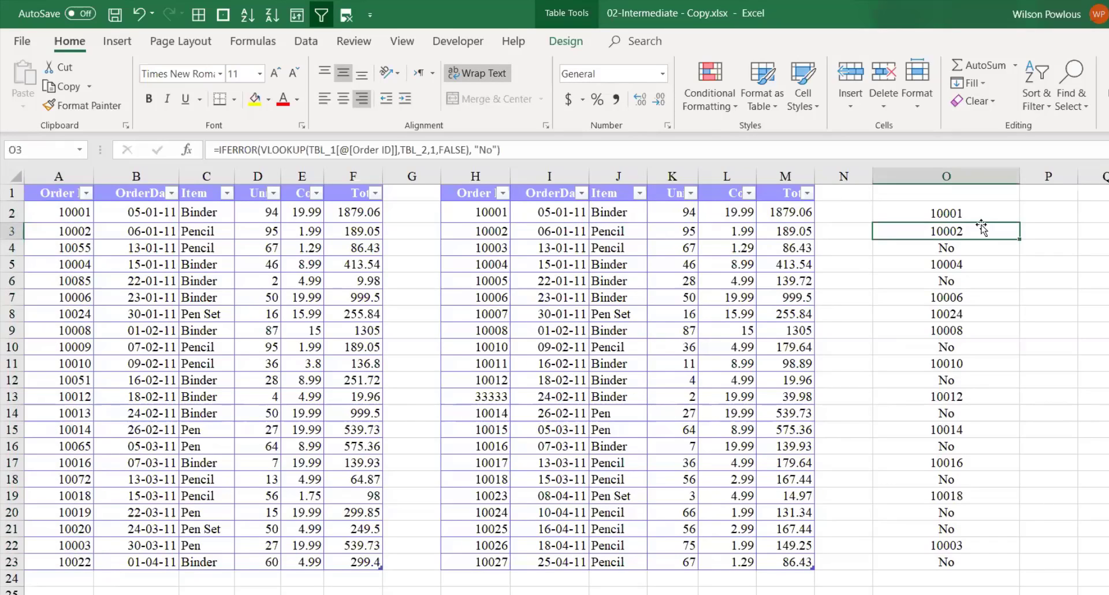
Narrow column O to fit its lookup results more closely.
{"action": "left_click", "coordinate": [1054, 212]}
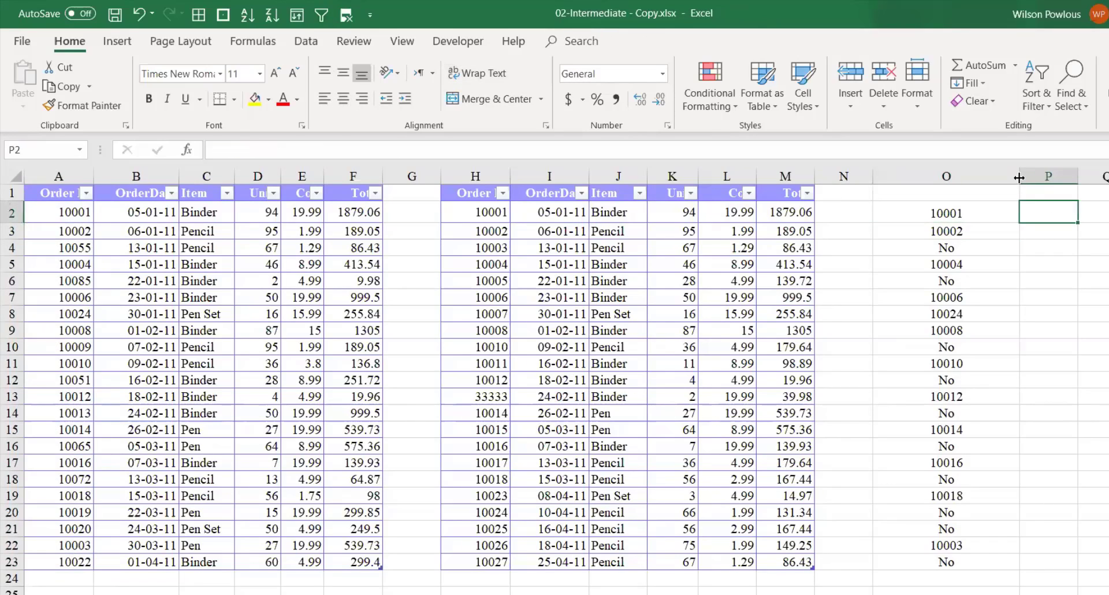
{"action": "left_click_drag", "start_coordinate": [1019, 178], "coordinate": [974, 178]}
{"action": "left_click", "coordinate": [925, 213]}
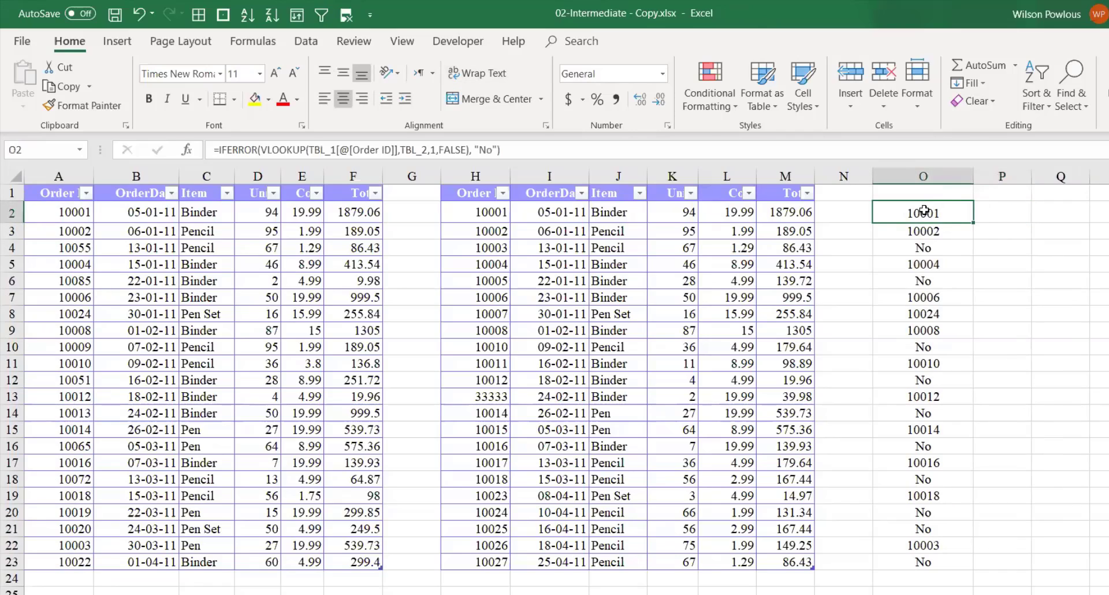
Compare the totals of the first order in both tables, in F2 and M2.
{"action": "left_click", "coordinate": [793, 216]}
{"action": "left_click", "coordinate": [358, 216]}
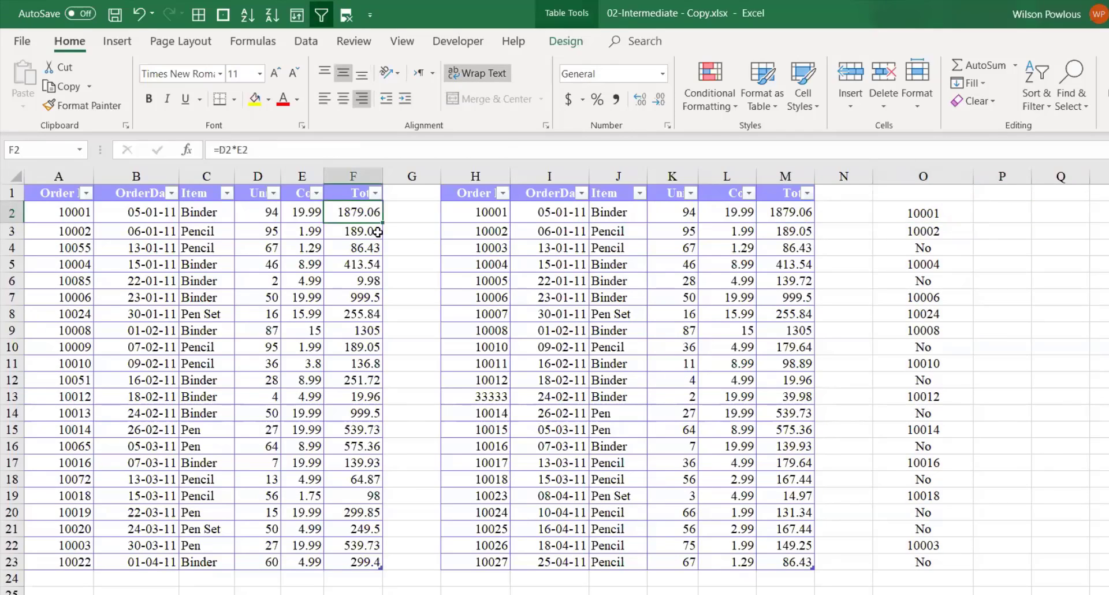
{"action": "left_click", "coordinate": [795, 215]}
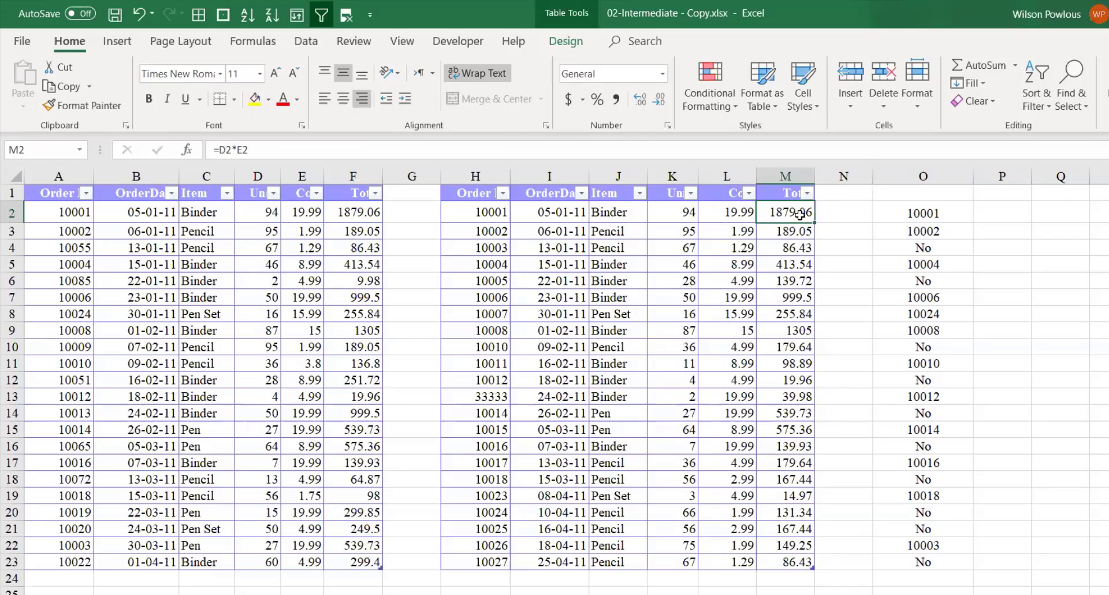
{"action": "left_click", "coordinate": [995, 218]}
Copy the full IFERROR VLOOKUP formula text from O2 and enter it unchanged in P2.
{"action": "left_click", "coordinate": [958, 215]}
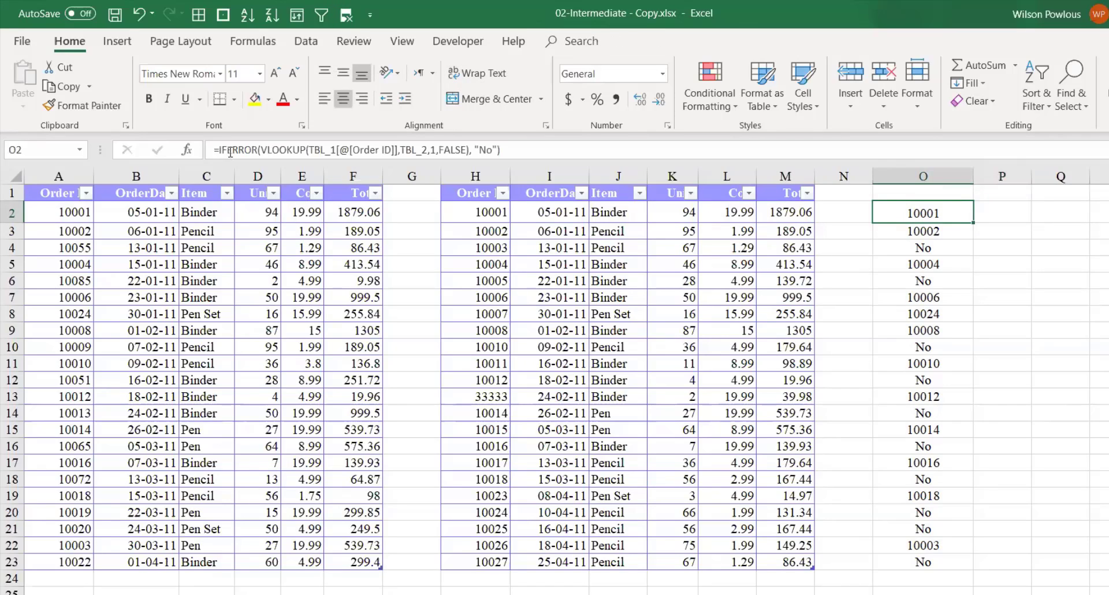
{"action": "left_click_drag", "start_coordinate": [503, 149], "coordinate": [7, 121]}
{"action": "key", "text": "ctrl+c"}
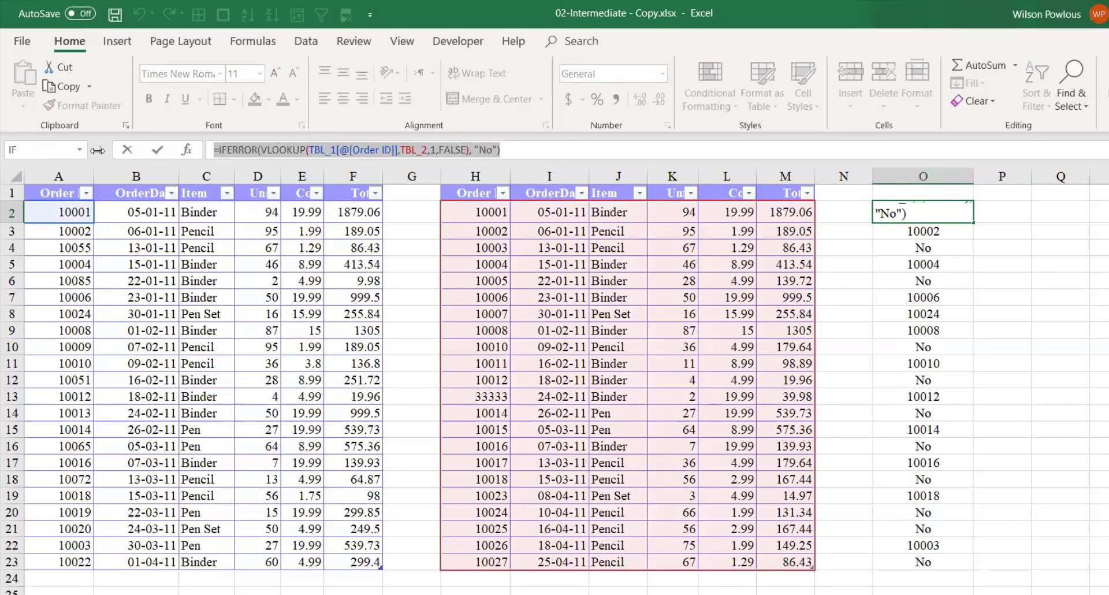
{"action": "key", "text": "Tab"}
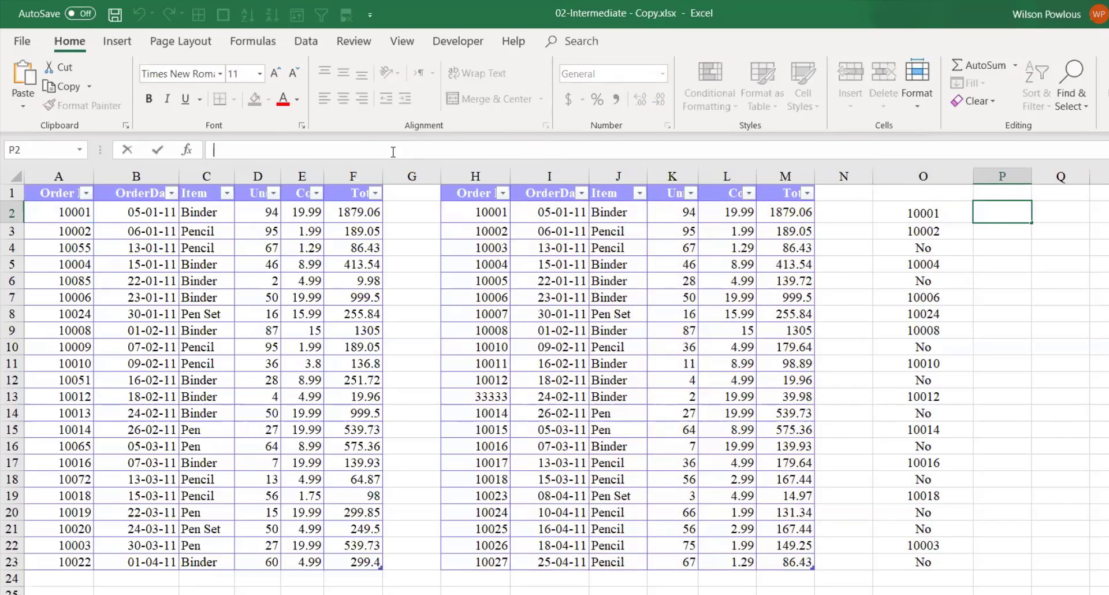
{"action": "key", "text": "ctrl+v"}
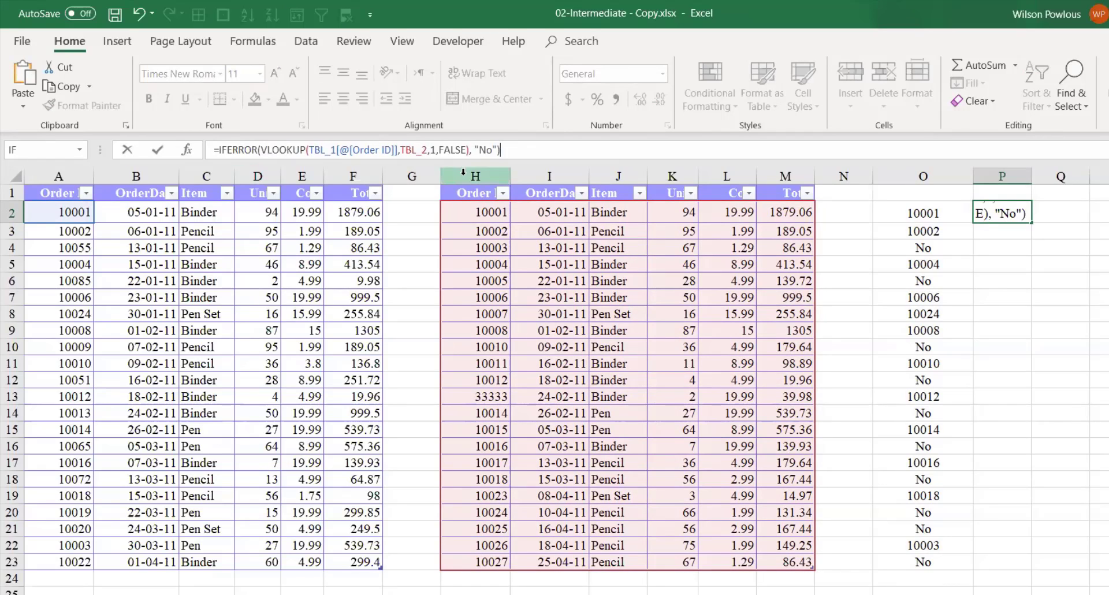
{"action": "key", "text": "Return"}
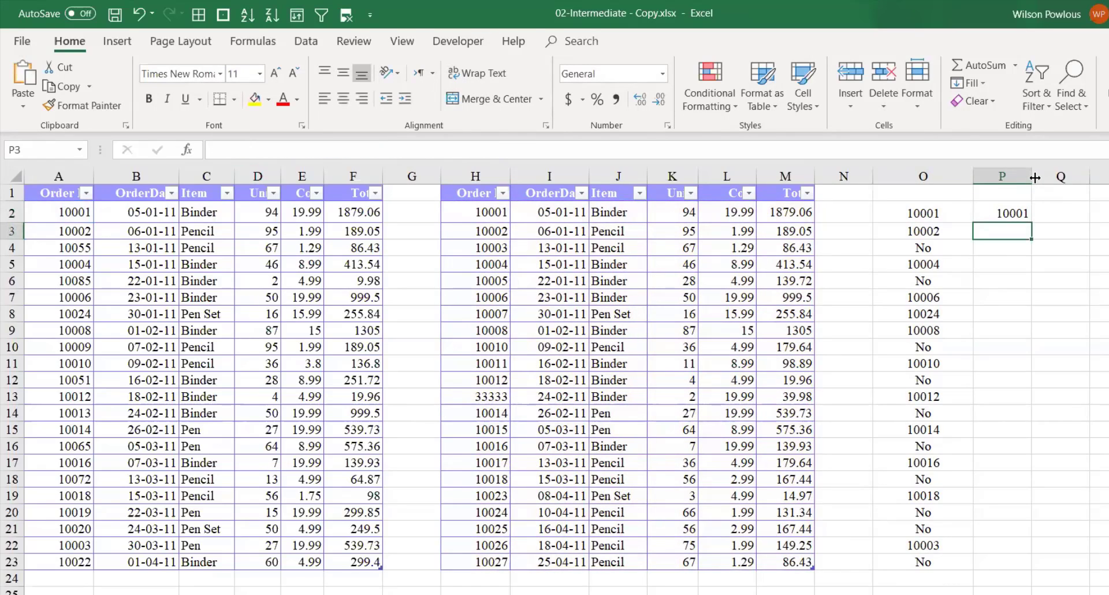
Widen column P and change the VLOOKUP's column index in P2 to 6 to return the second table's total.
{"action": "left_click_drag", "start_coordinate": [1035, 178], "coordinate": [1096, 178]}
{"action": "left_click", "coordinate": [1070, 215]}
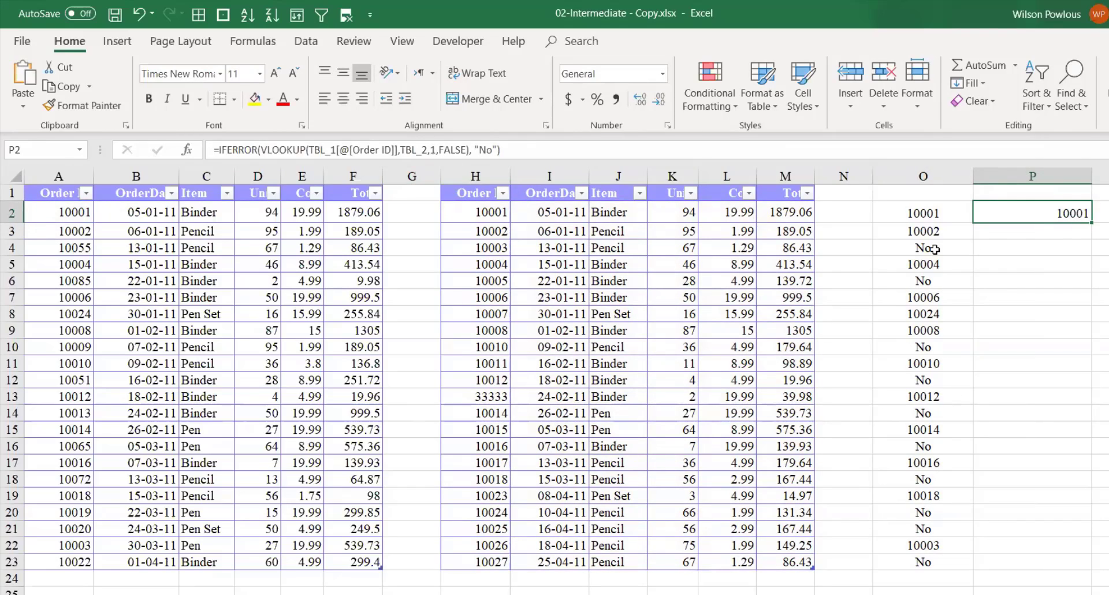
{"action": "key", "text": "F2"}
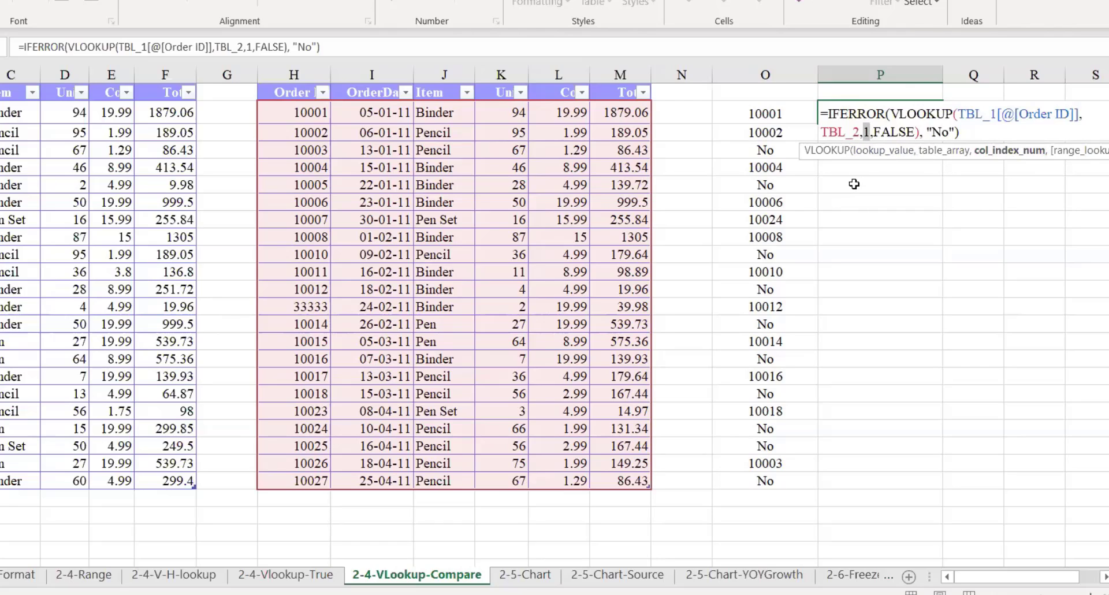
{"action": "type", "text": "6"}
{"action": "key", "text": "Return"}
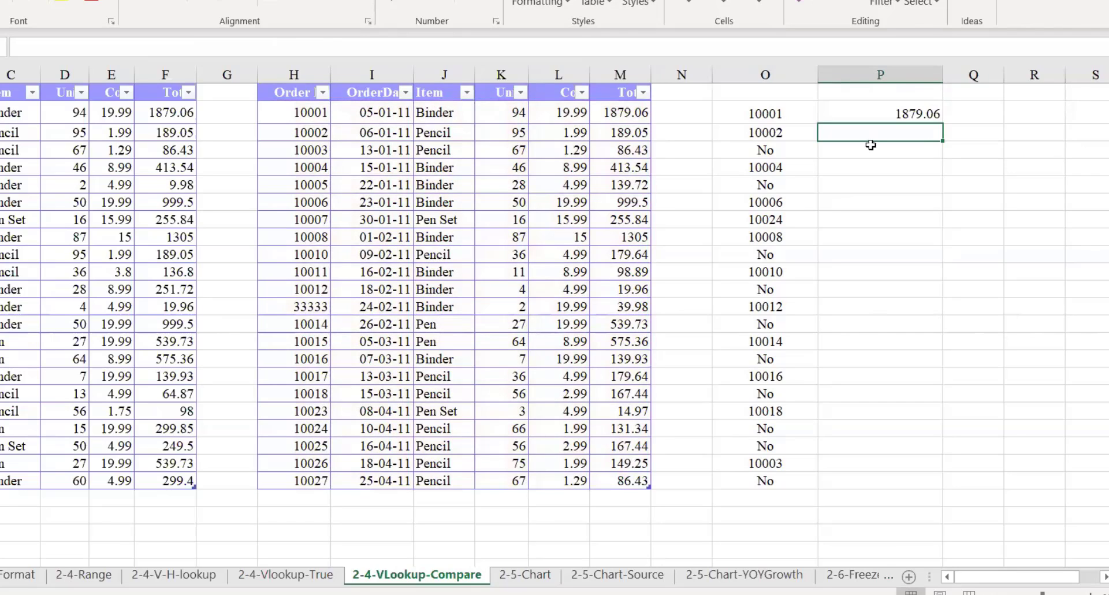
Fill the P2 total lookup down to P23 and narrow column P.
{"action": "left_click", "coordinate": [898, 115]}
{"action": "left_click_drag", "start_coordinate": [943, 122], "coordinate": [966, 490]}
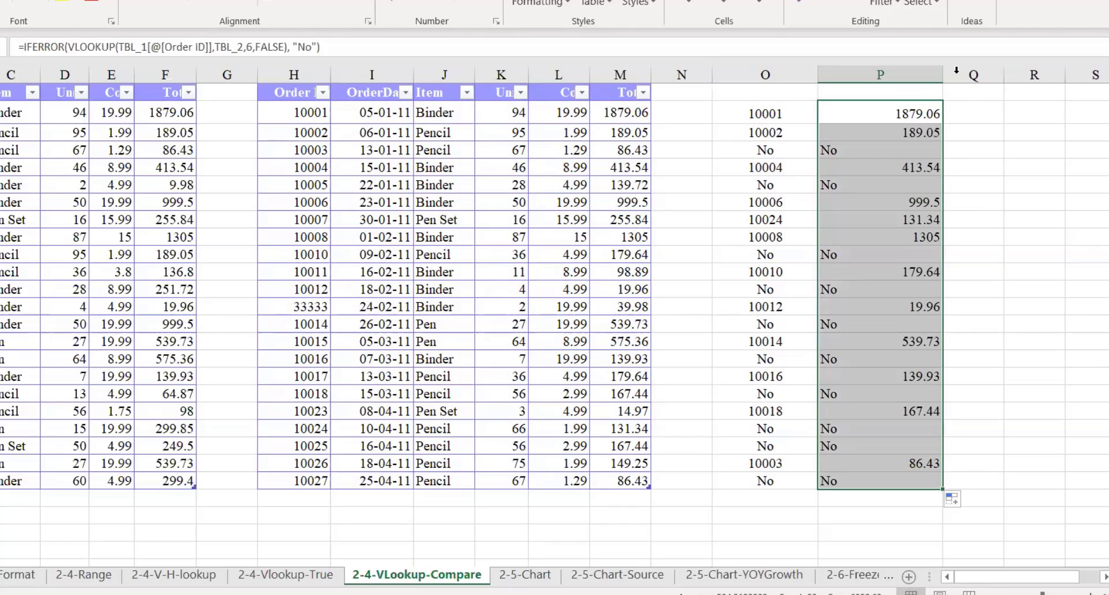
{"action": "left_click_drag", "start_coordinate": [943, 76], "coordinate": [909, 76]}
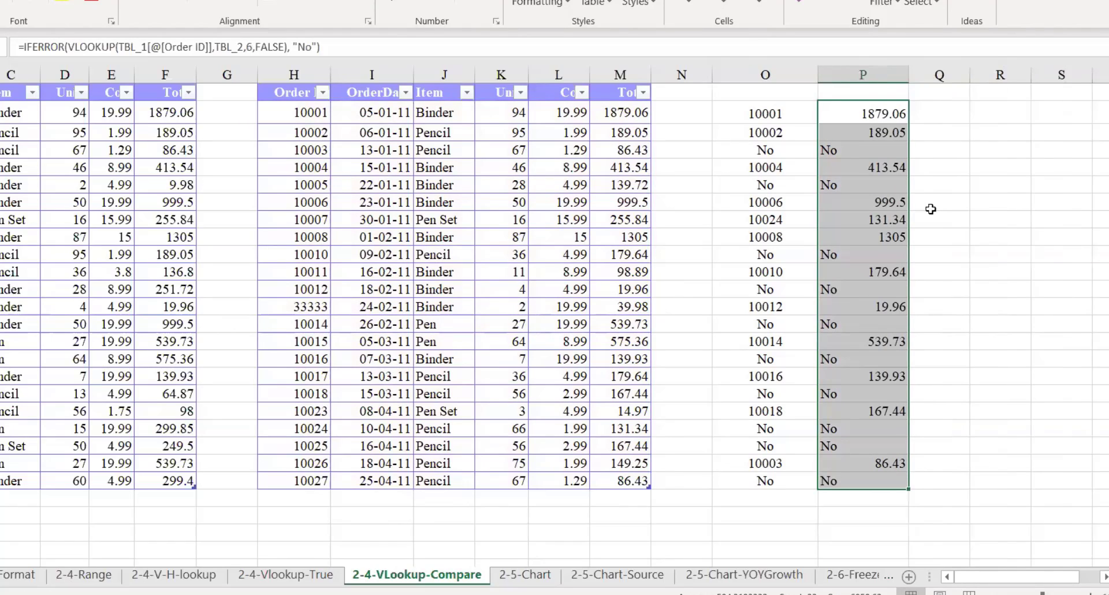
{"action": "left_click", "coordinate": [855, 145]}
{"action": "left_click", "coordinate": [937, 111]}
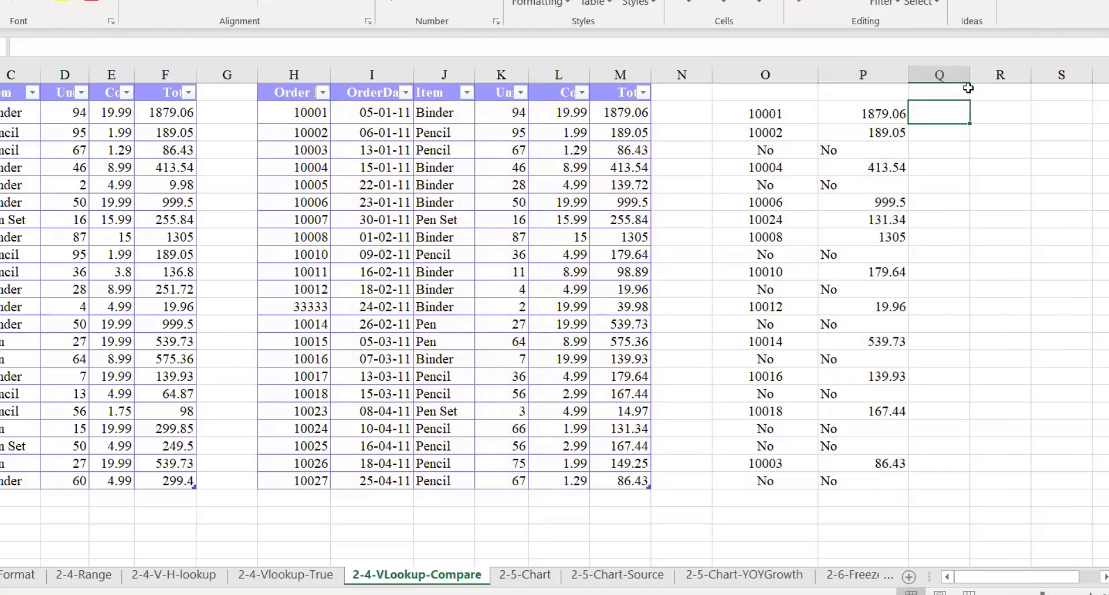
{"action": "left_click_drag", "start_coordinate": [969, 74], "coordinate": [987, 75]}
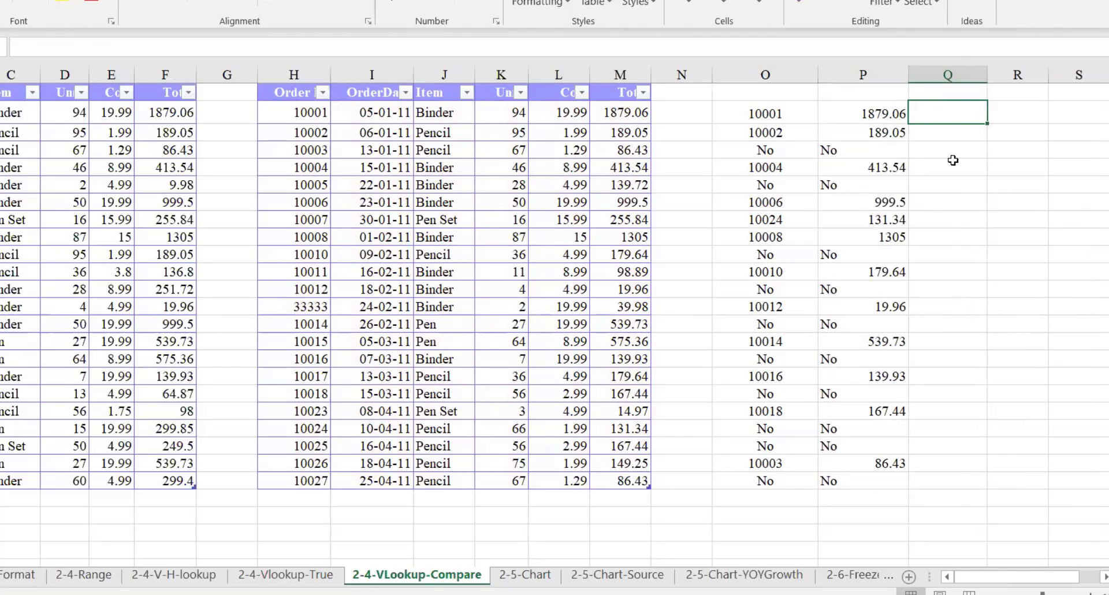
{"action": "type", "text": "="}
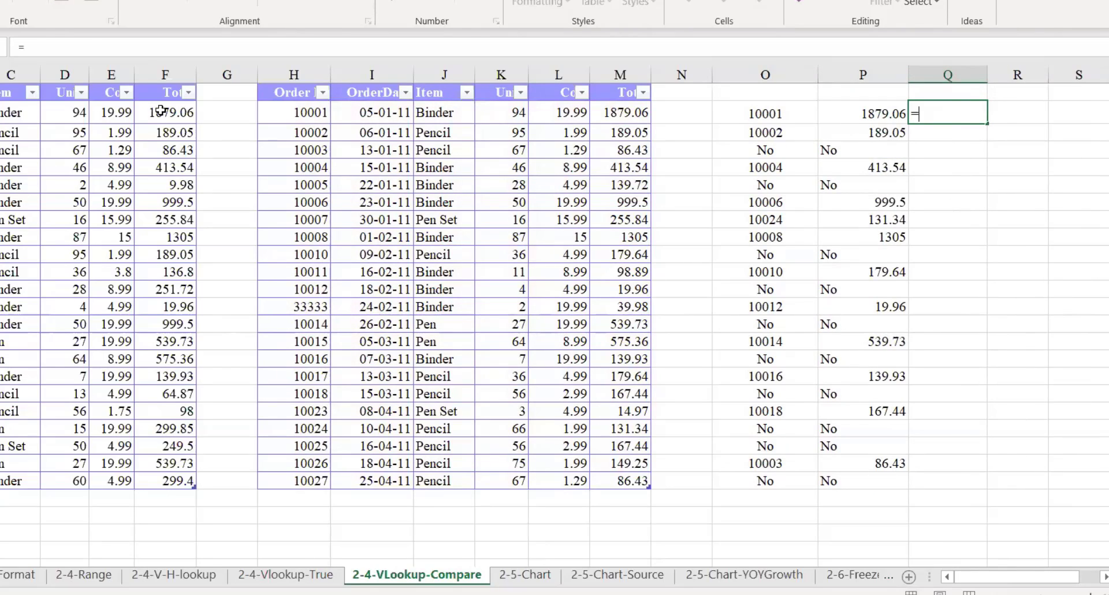
{"action": "left_click", "coordinate": [161, 111]}
{"action": "type", "text": "-"}
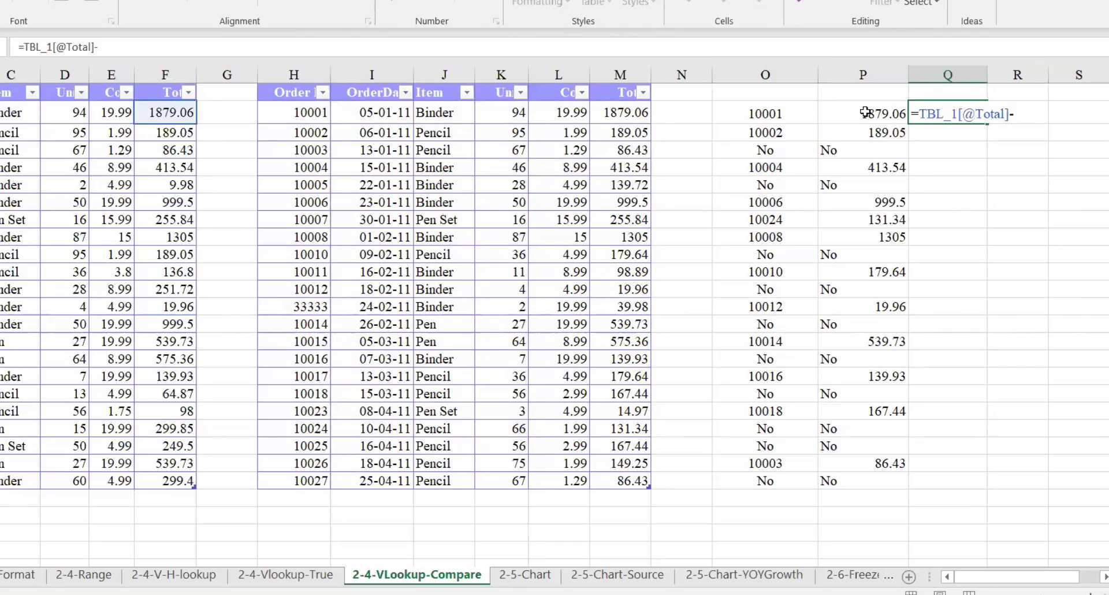
{"action": "left_click", "coordinate": [865, 112]}
{"action": "key", "text": "Return"}
{"action": "left_click", "coordinate": [959, 112]}
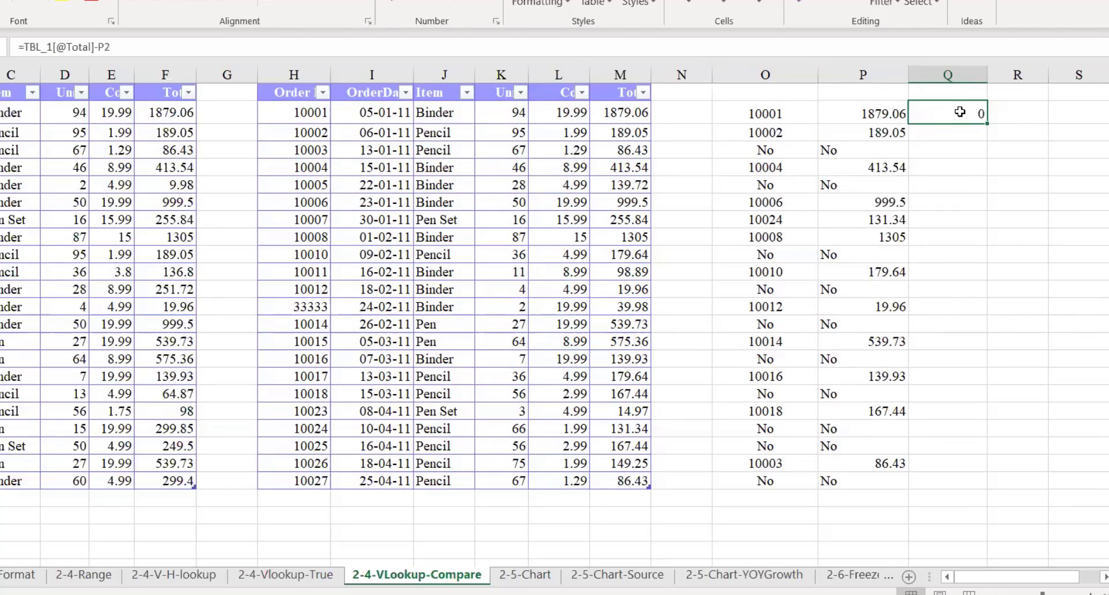
Fill the difference formula from Q2 down to Q23 and check the results in Q11 and Q4.
{"action": "left_click_drag", "start_coordinate": [985, 123], "coordinate": [999, 489]}
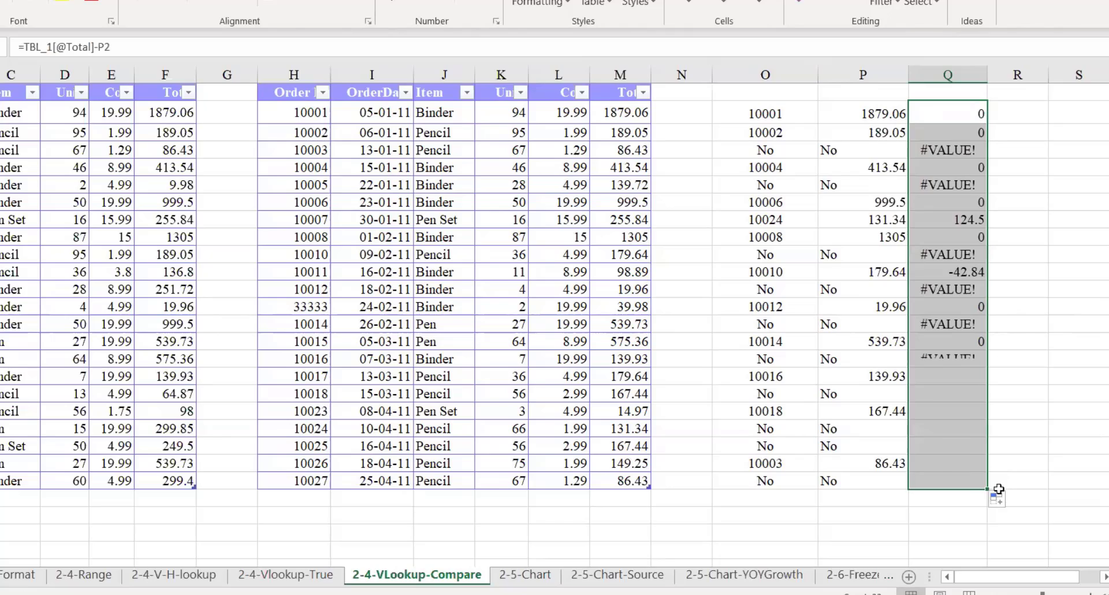
{"action": "left_click", "coordinate": [964, 273]}
{"action": "left_click", "coordinate": [939, 153]}
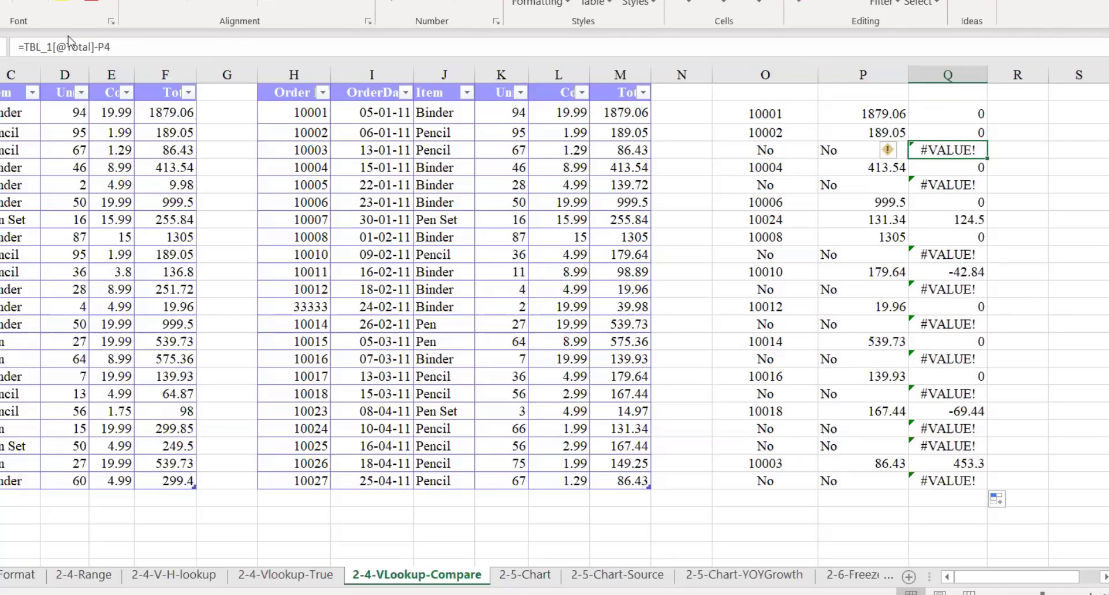
Wrap the Q2 difference in IFERROR with 0 as the error value, and apply it down to Q23.
{"action": "left_click", "coordinate": [951, 111]}
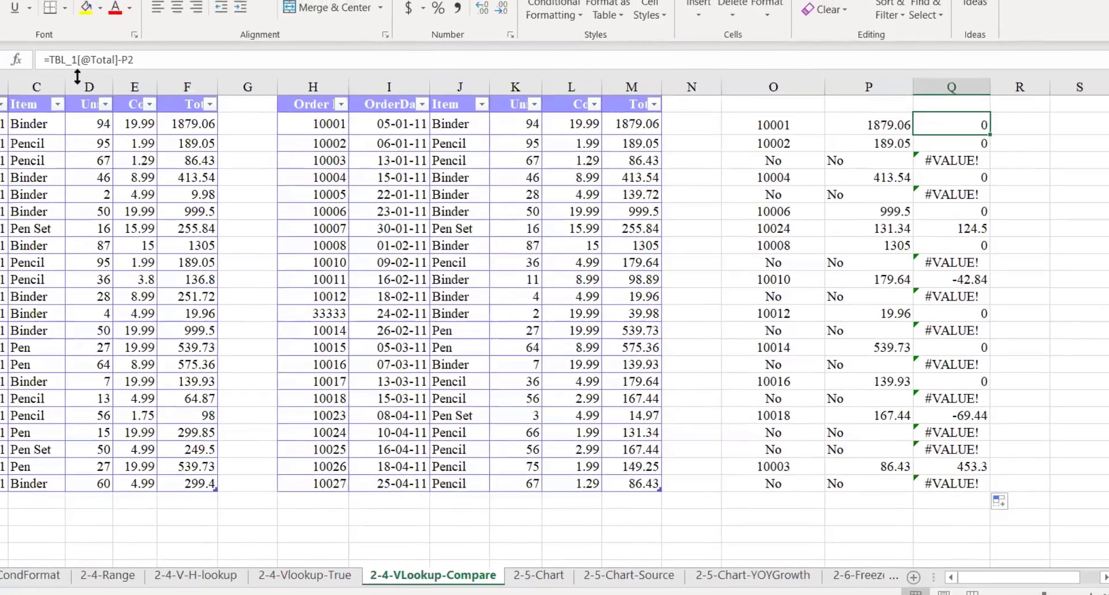
{"action": "left_click", "coordinate": [24, 46]}
{"action": "type", "text": "i"}
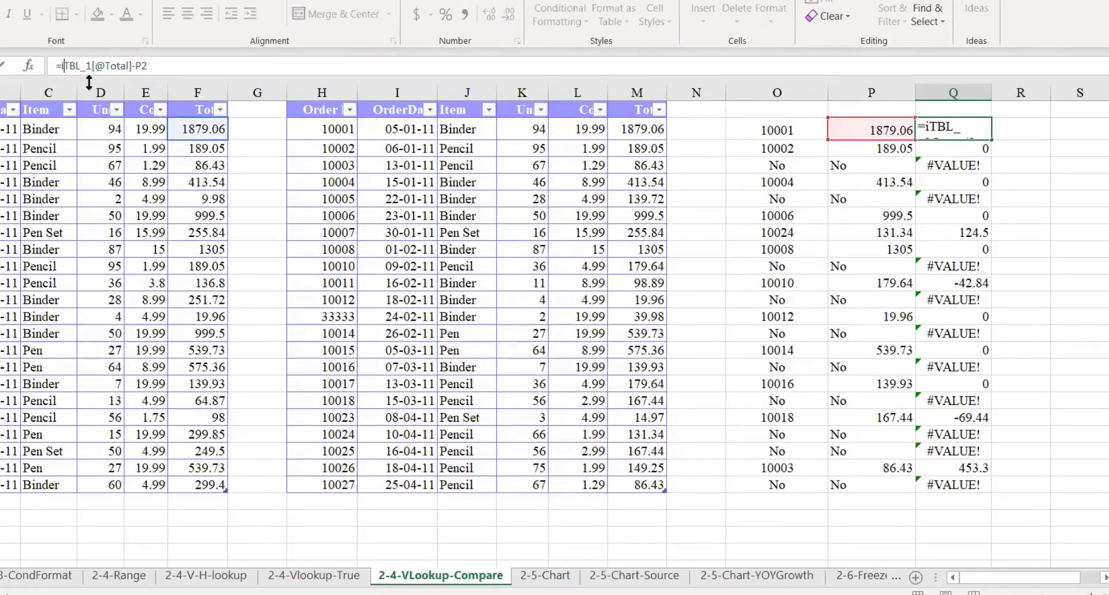
{"action": "type", "text": "fer"}
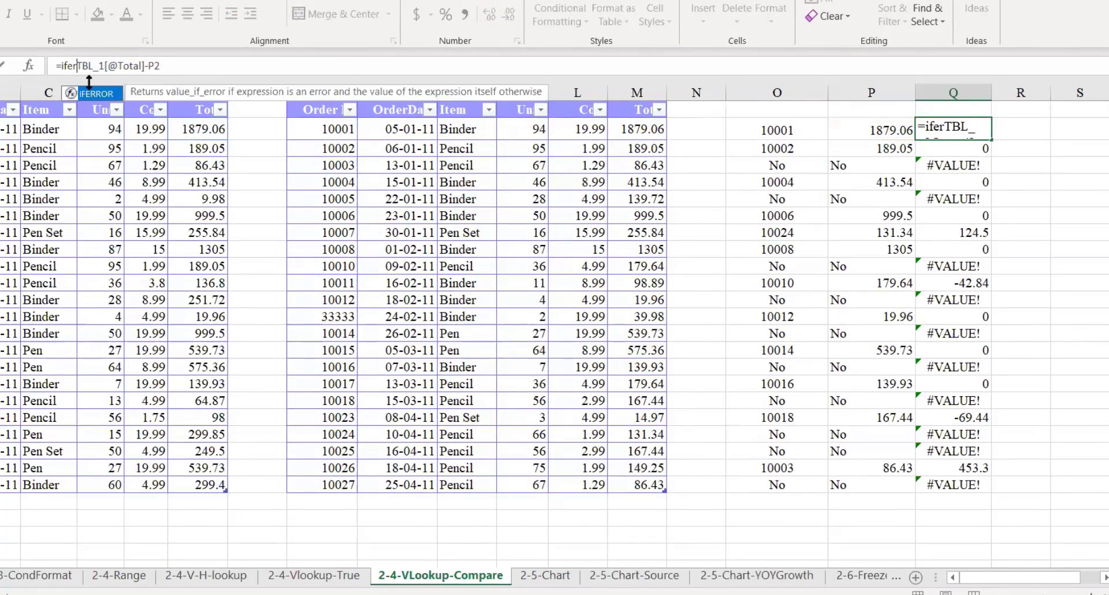
{"action": "double_click", "coordinate": [84, 92]}
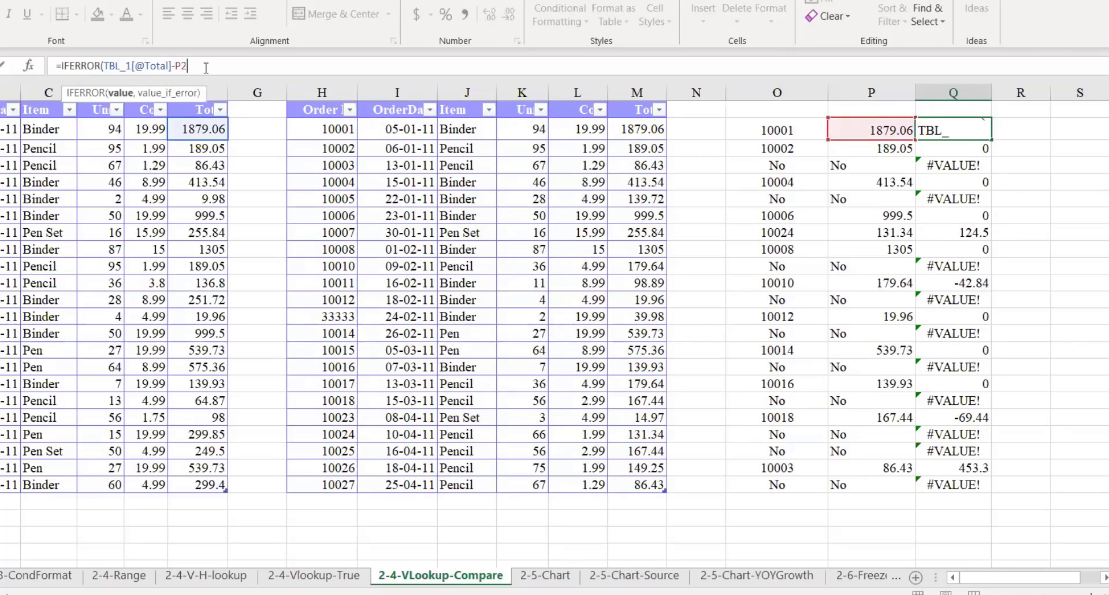
{"action": "type", "text": ",0)"}
{"action": "key", "text": "ctrl+Return"}
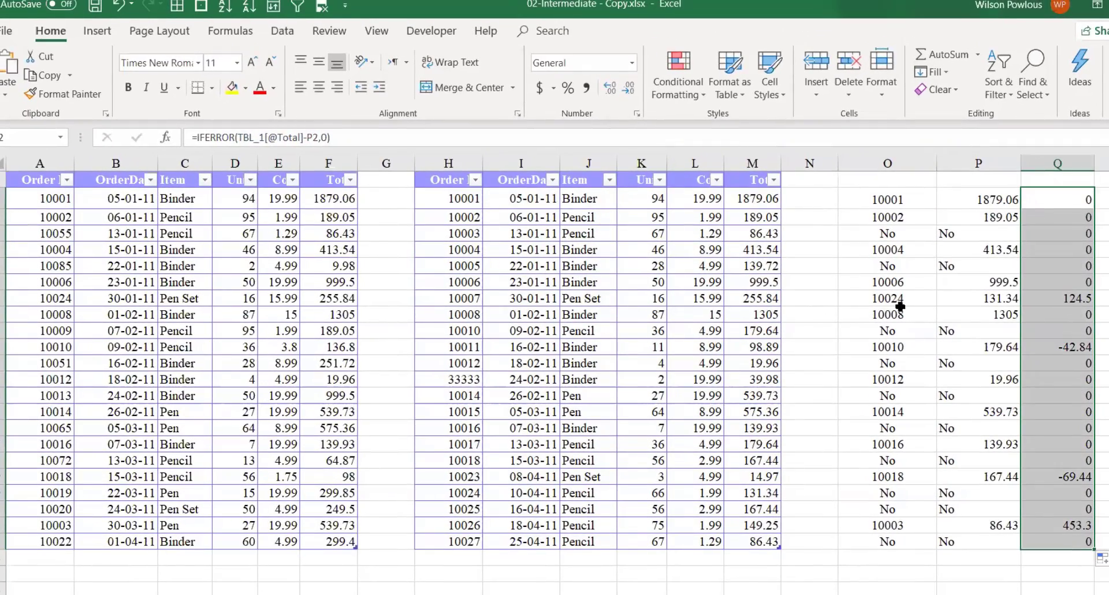
Highlight the matching Order ID in O8, A8 and H20 with a yellow fill.
{"action": "left_click", "coordinate": [901, 304]}
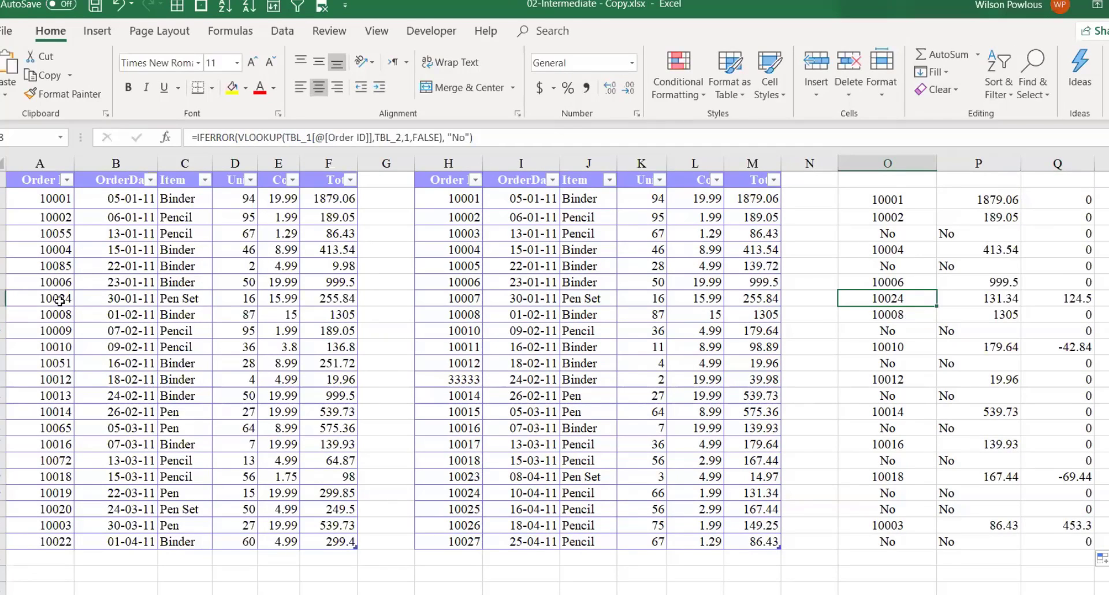
{"action": "left_click", "coordinate": [59, 301]}
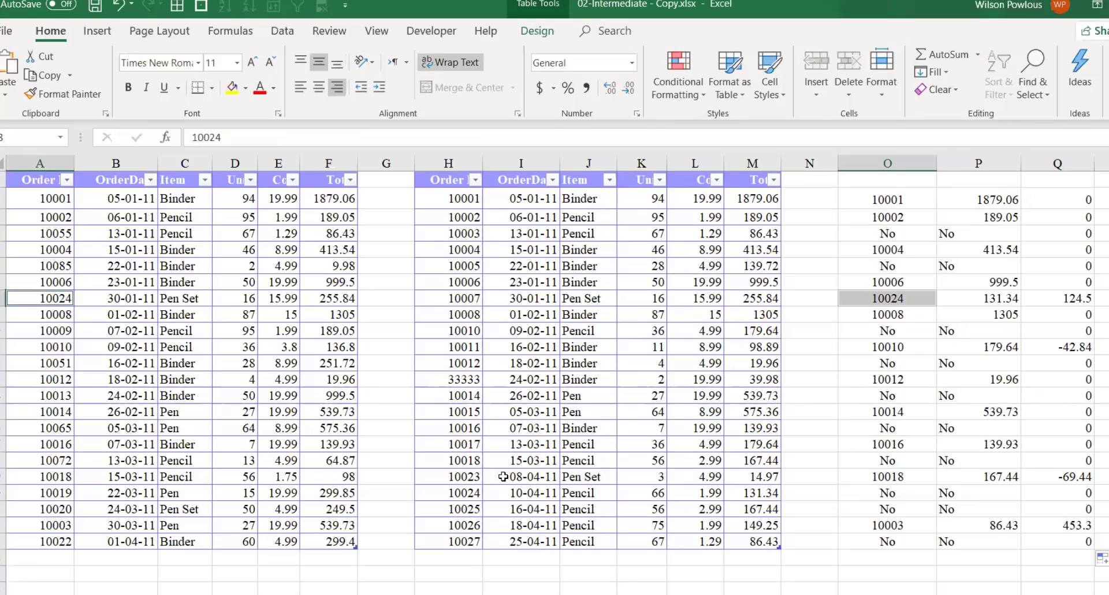
{"action": "left_click", "coordinate": [459, 493], "text": "ctrl"}
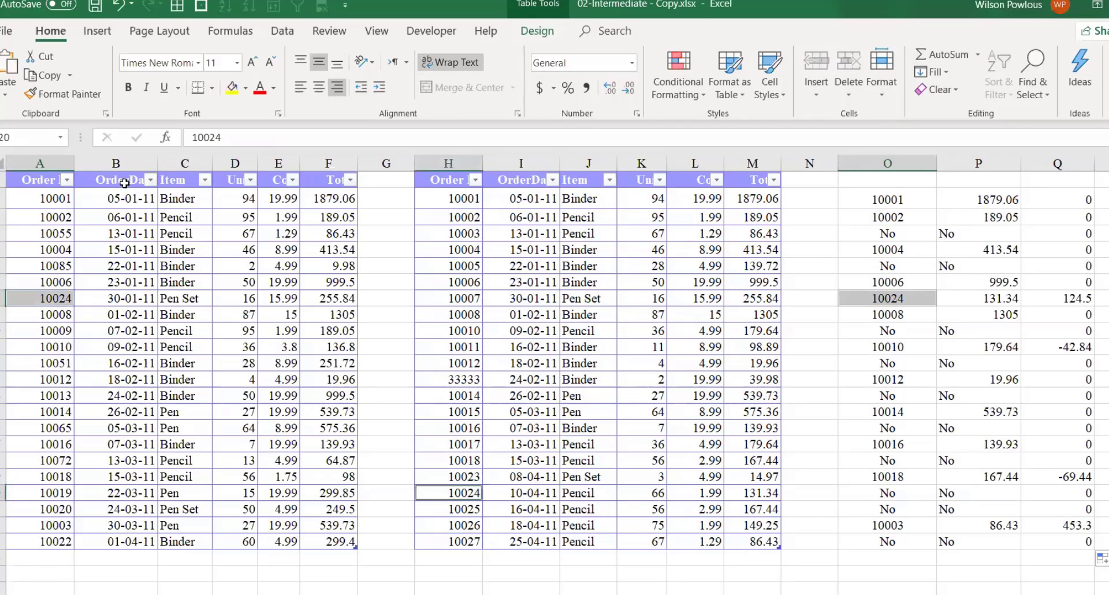
{"action": "left_click", "coordinate": [233, 96]}
Compare the yellow-highlighted order's totals in F8 and M20 with the lookup in P8 and the difference in Q8.
{"action": "left_click", "coordinate": [53, 299]}
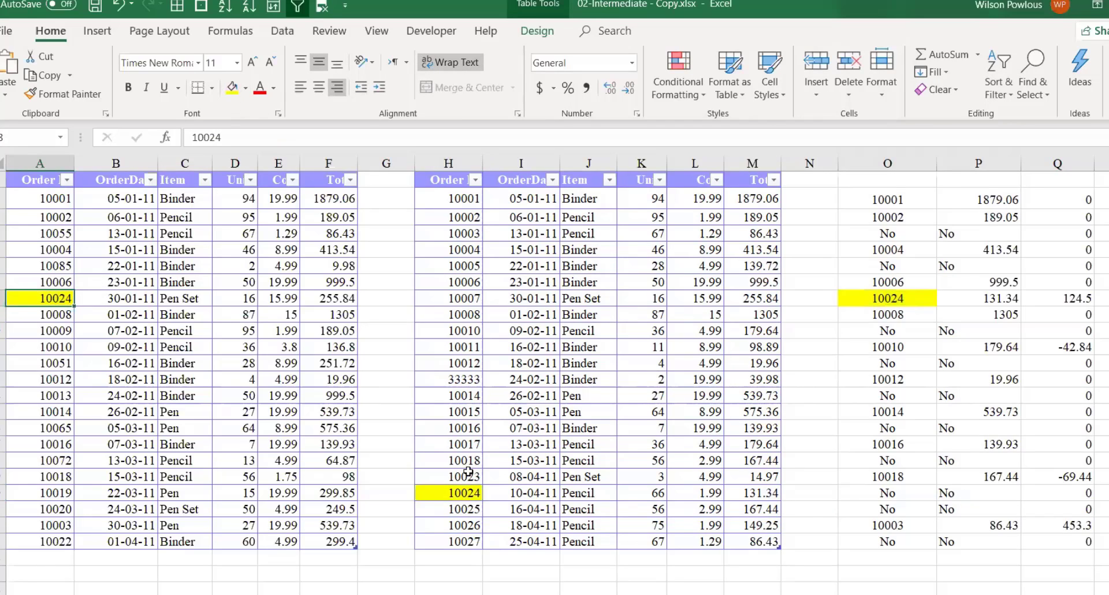
{"action": "left_click", "coordinate": [473, 495]}
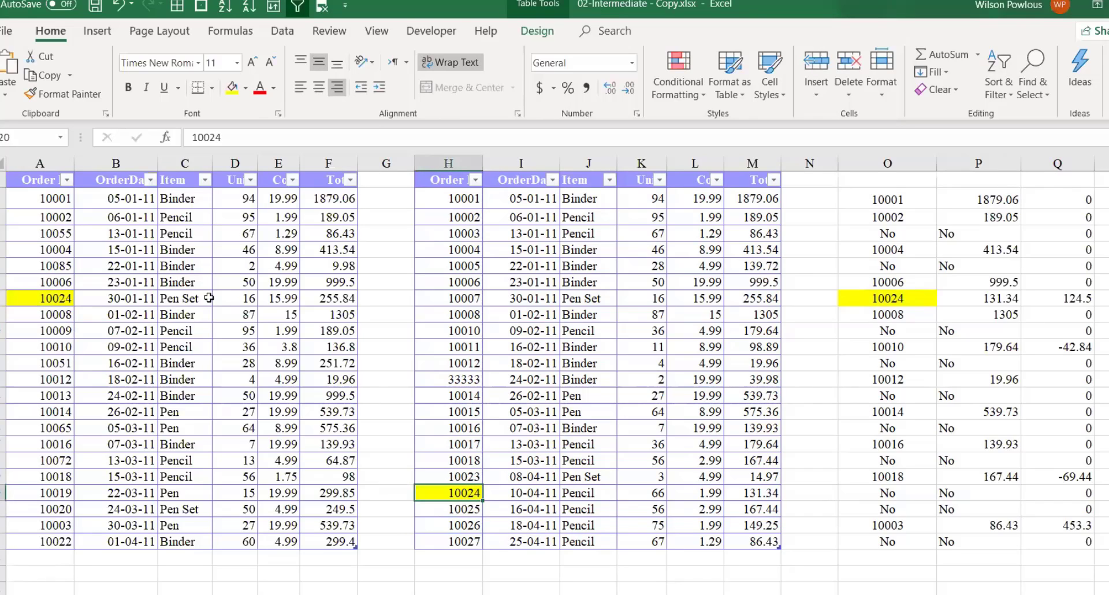
{"action": "left_click", "coordinate": [346, 297]}
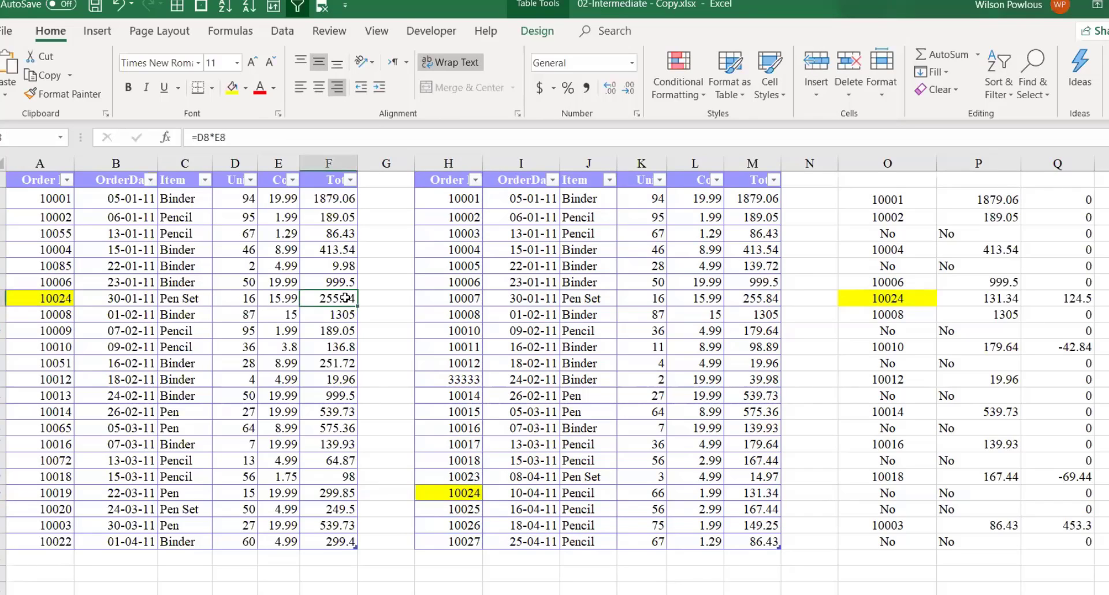
{"action": "left_click_drag", "start_coordinate": [473, 494], "coordinate": [753, 500]}
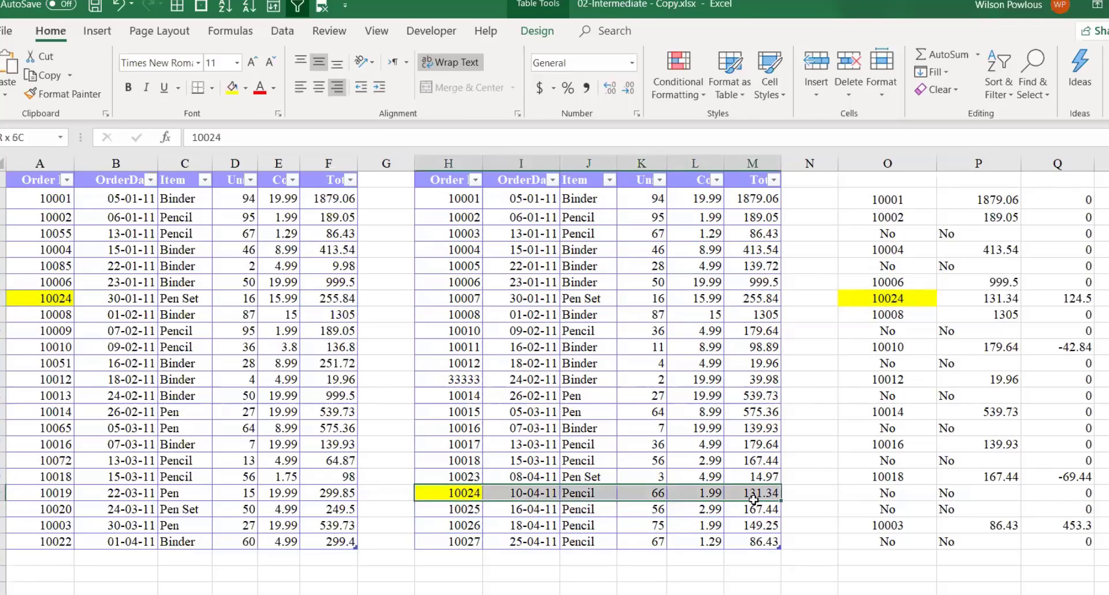
{"action": "left_click", "coordinate": [757, 493]}
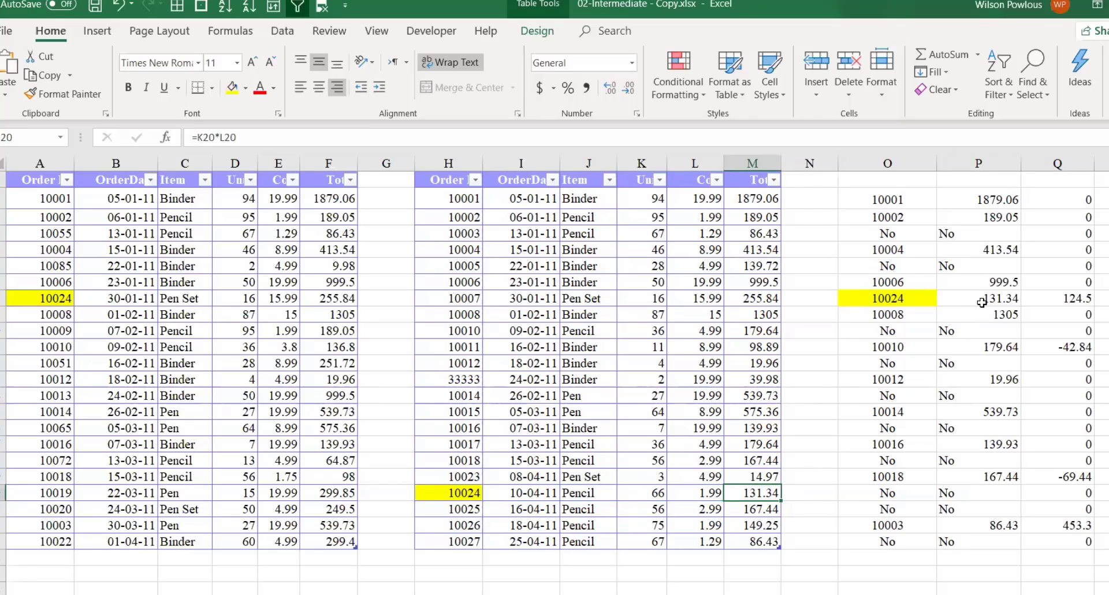
{"action": "left_click", "coordinate": [984, 300]}
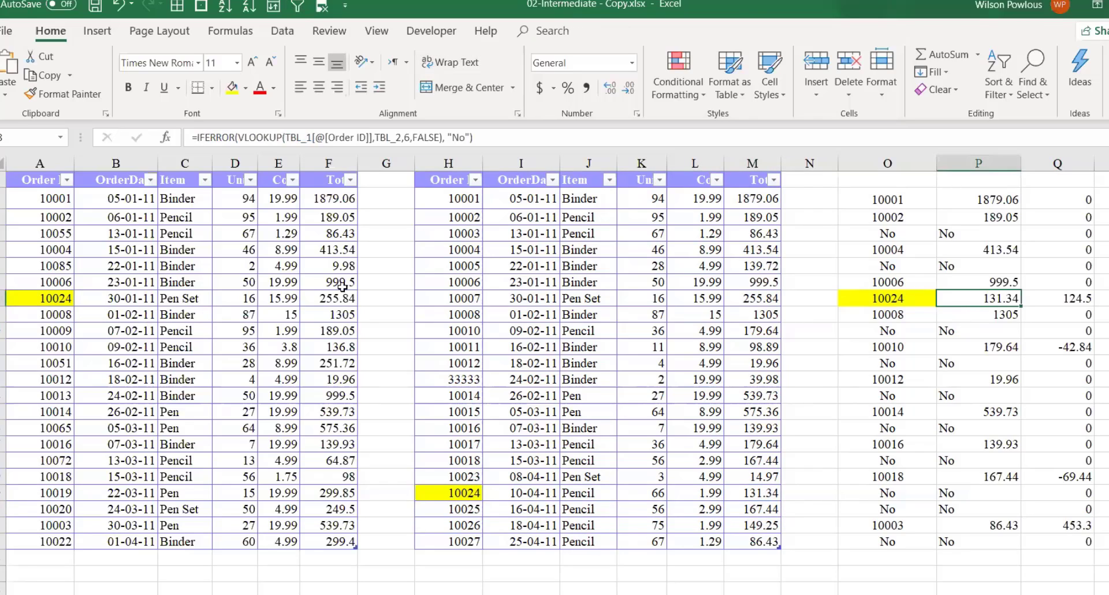
{"action": "left_click", "coordinate": [1075, 300]}
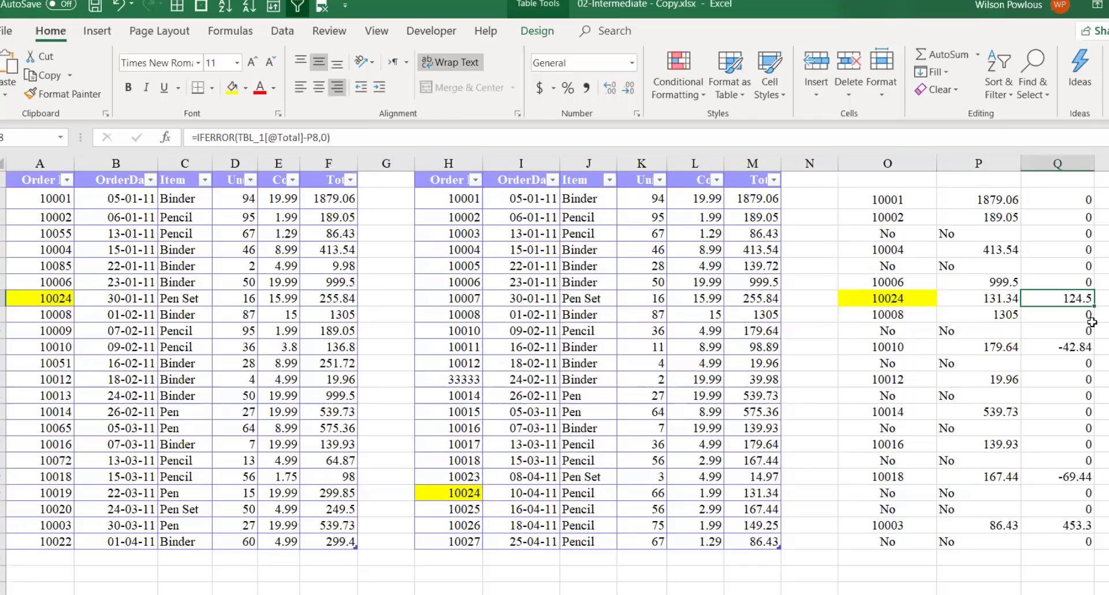
Trace the difference in Q11 to its order in both tables and fill that order's totals, F11 and M10, green.
{"action": "left_click", "coordinate": [1092, 347]}
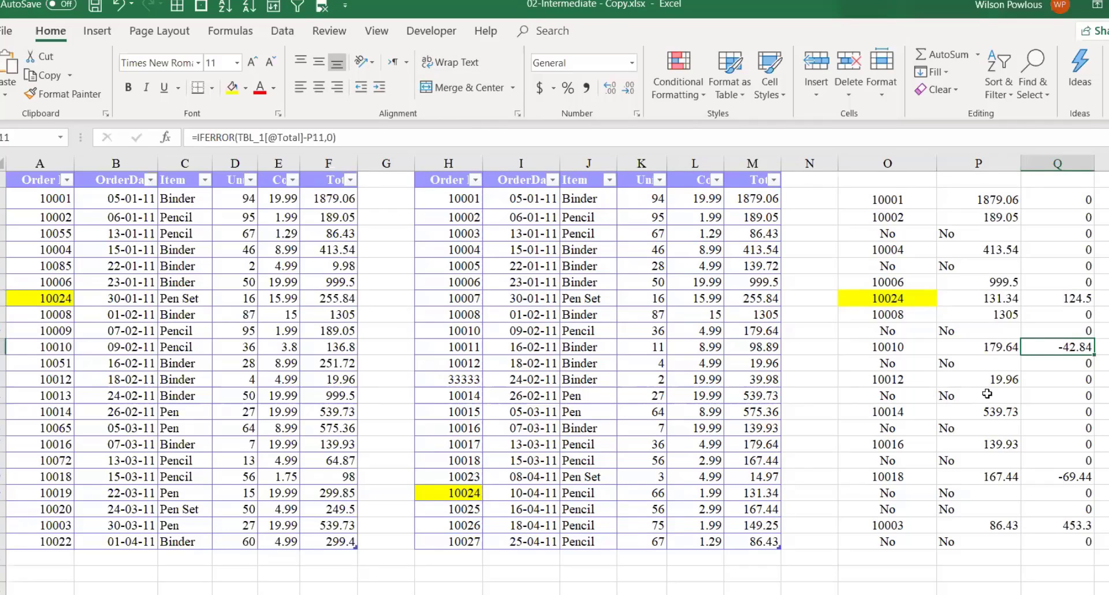
{"action": "left_click", "coordinate": [908, 351]}
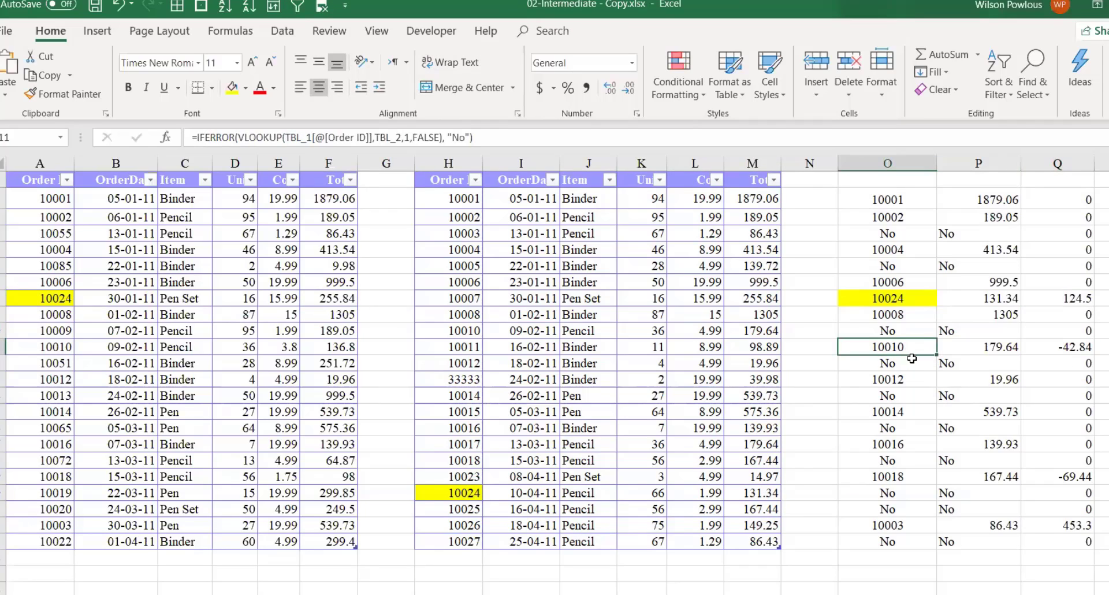
{"action": "left_click", "coordinate": [61, 267]}
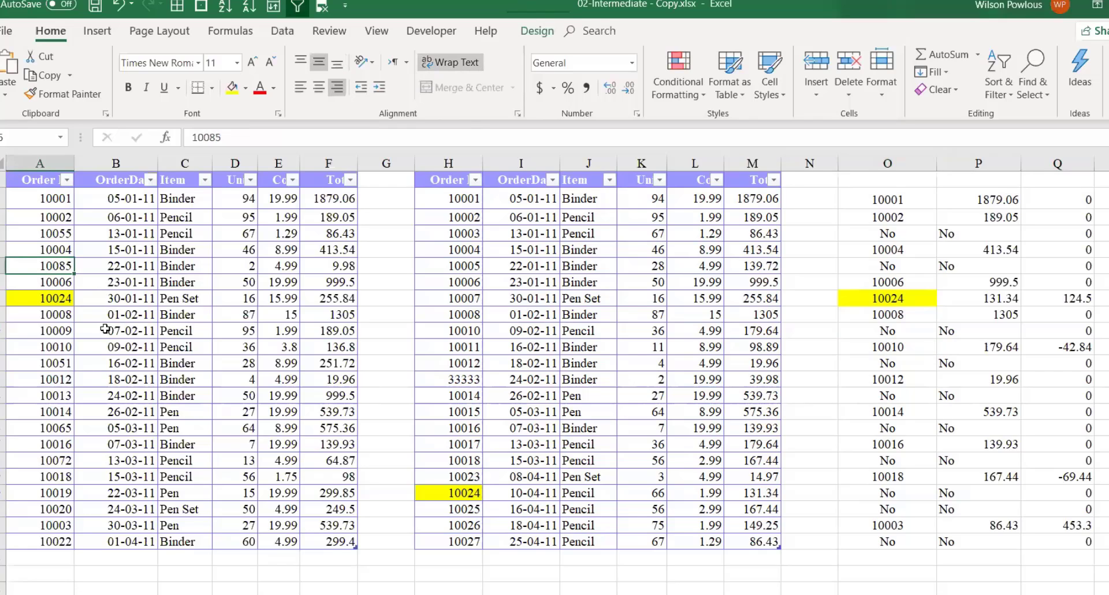
{"action": "left_click", "coordinate": [59, 346]}
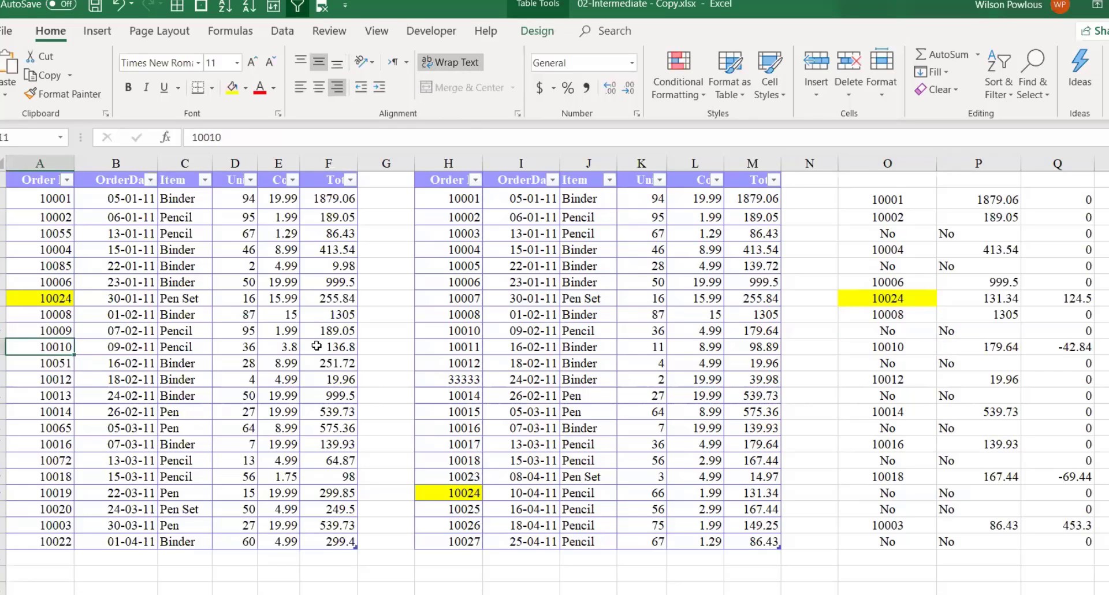
{"action": "left_click", "coordinate": [312, 348]}
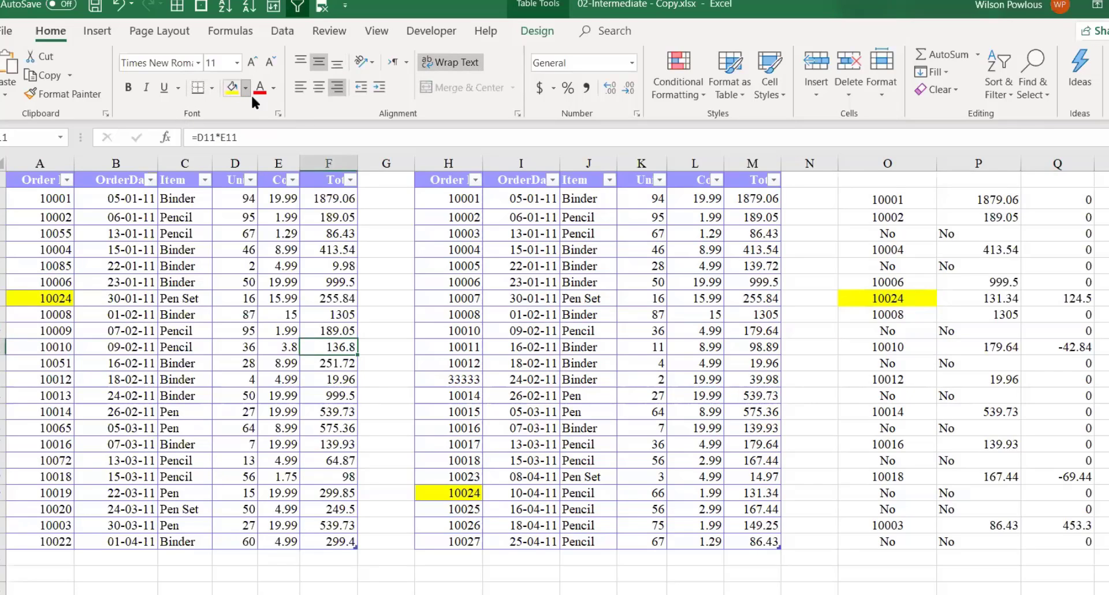
{"action": "left_click", "coordinate": [293, 208]}
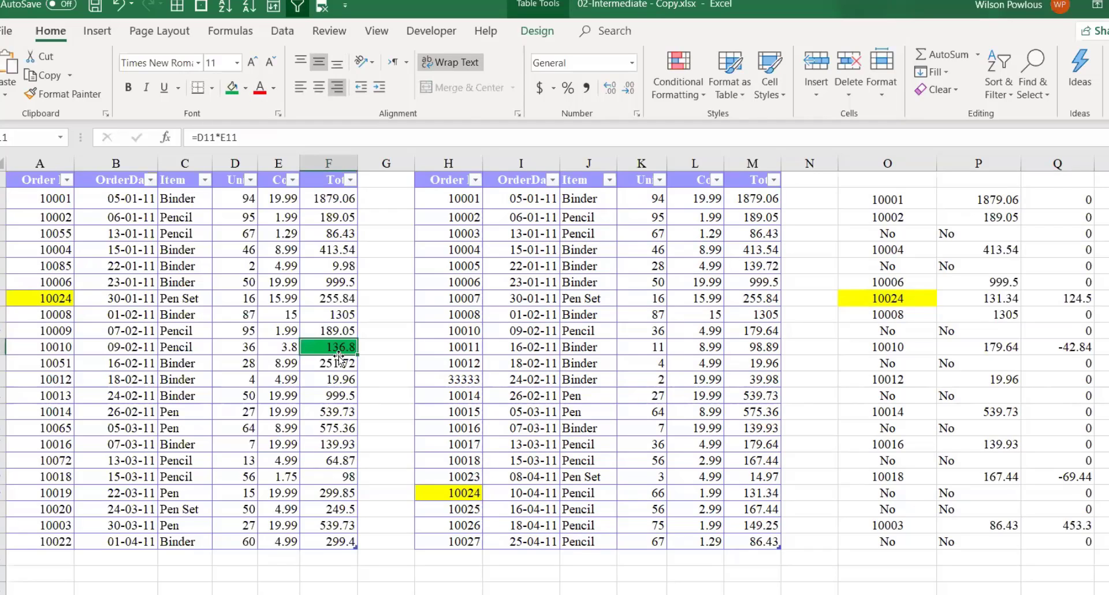
{"action": "left_click_drag", "start_coordinate": [474, 333], "coordinate": [719, 331]}
{"action": "left_click", "coordinate": [755, 331]}
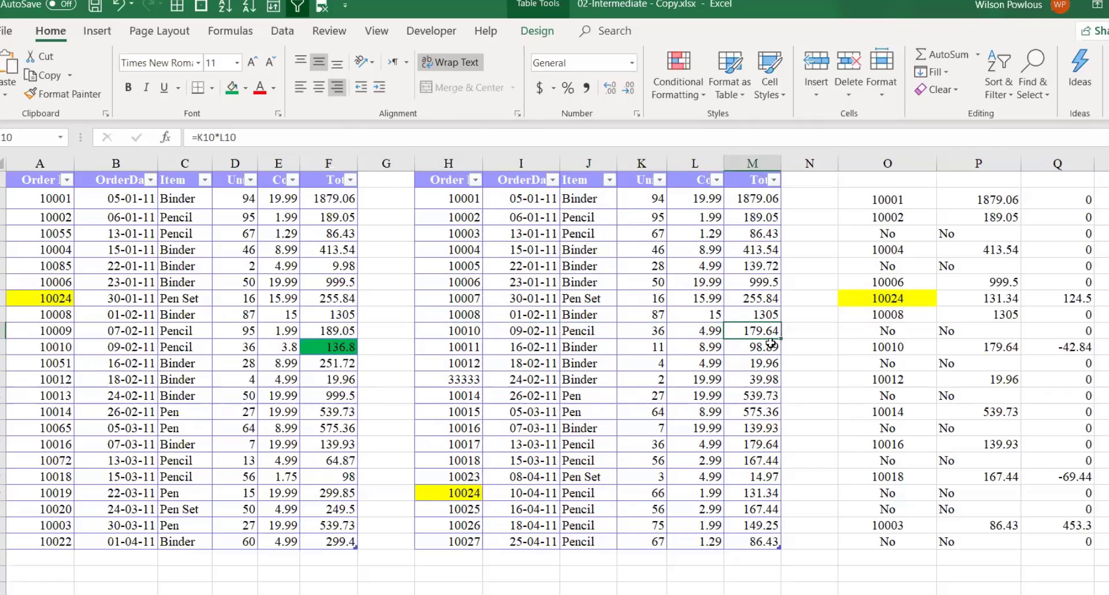
{"action": "key", "text": "F4"}
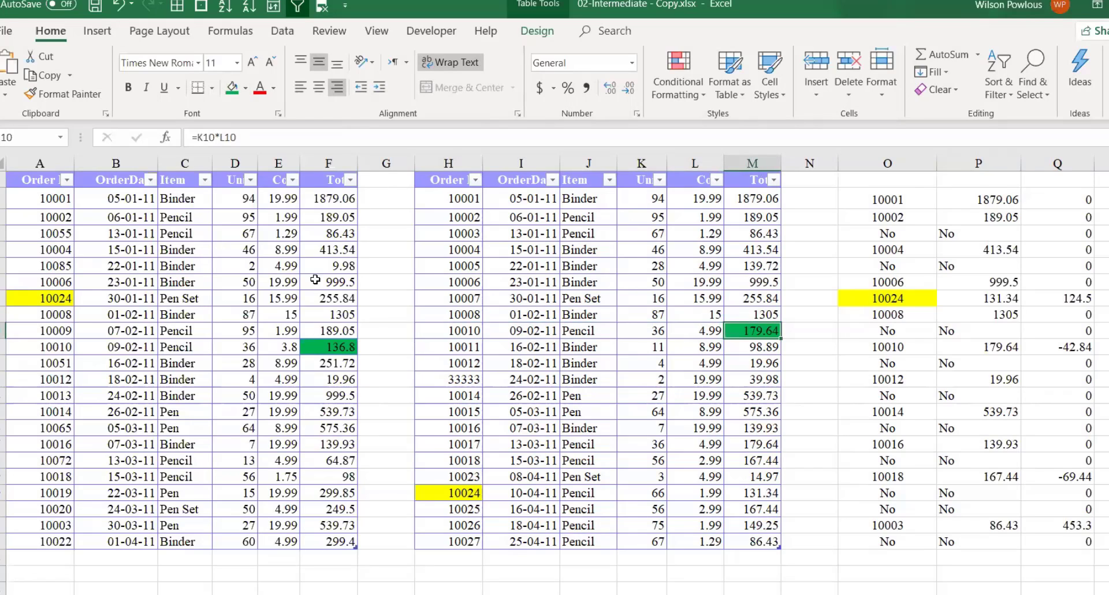
Fill the difference in Q11 green to match its order's highlighted totals.
{"action": "left_click", "coordinate": [747, 245]}
{"action": "left_click", "coordinate": [322, 302]}
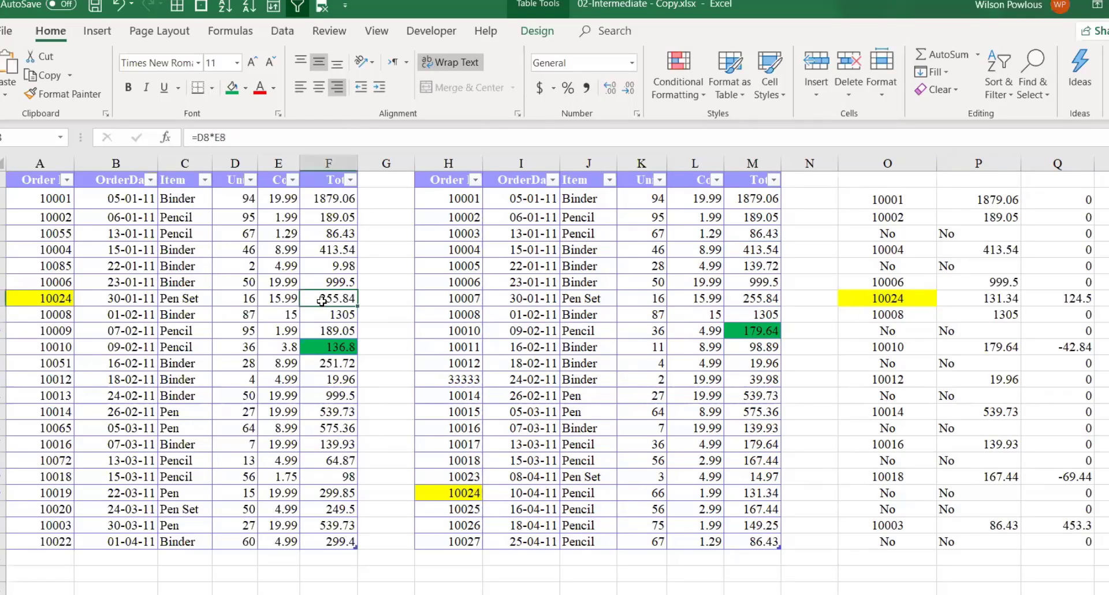
{"action": "left_click", "coordinate": [331, 361]}
{"action": "left_click", "coordinate": [1070, 346]}
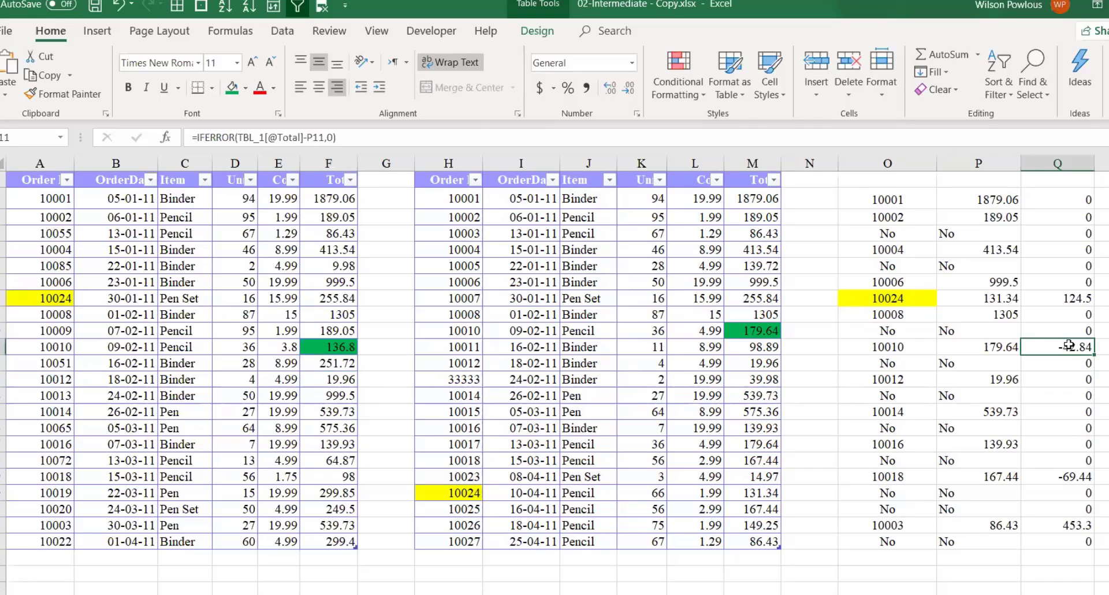
{"action": "left_click", "coordinate": [233, 89]}
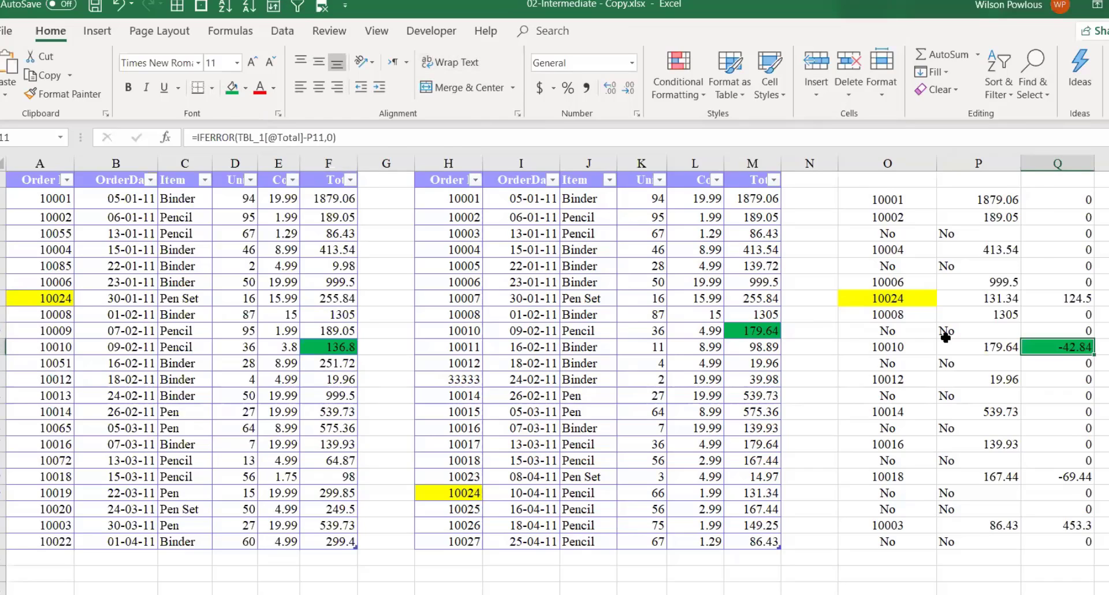
{"action": "left_click", "coordinate": [904, 234]}
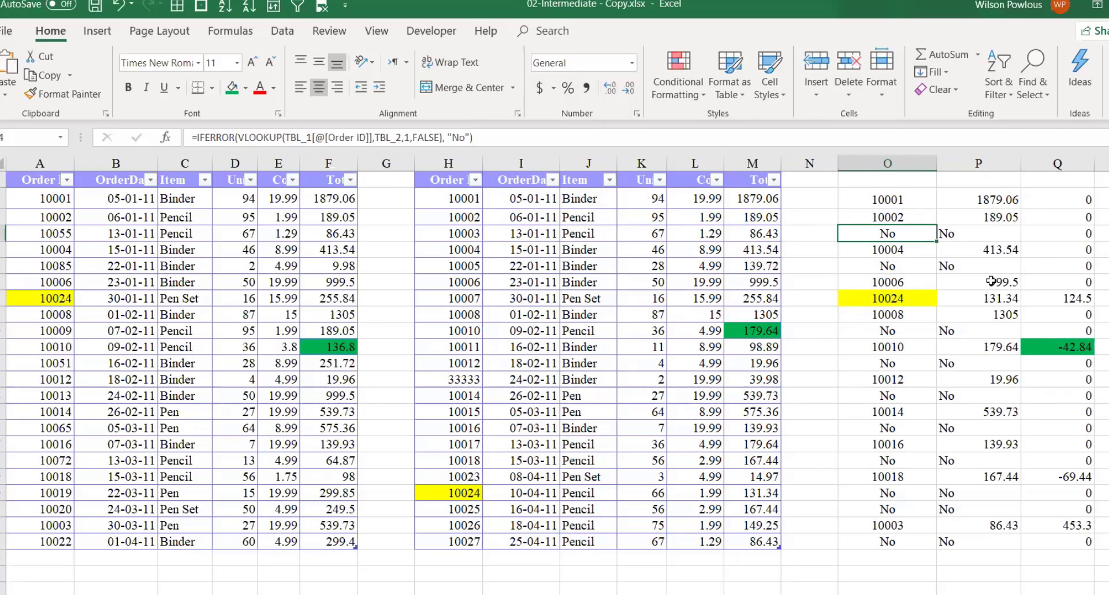
{"action": "key", "text": "alt+Tab"}
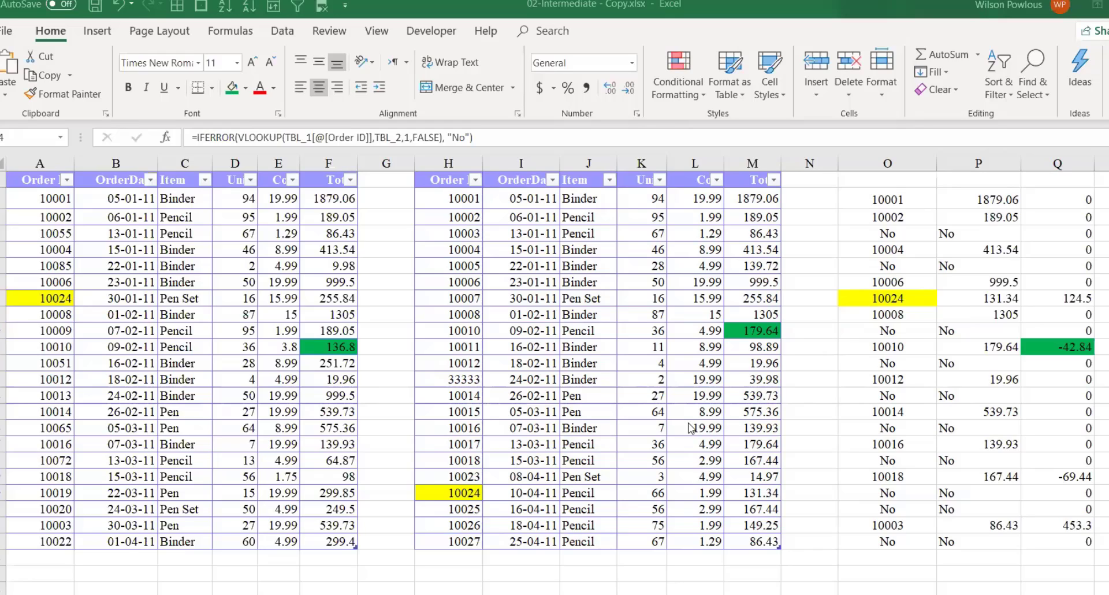
{"action": "left_click", "coordinate": [908, 363]}
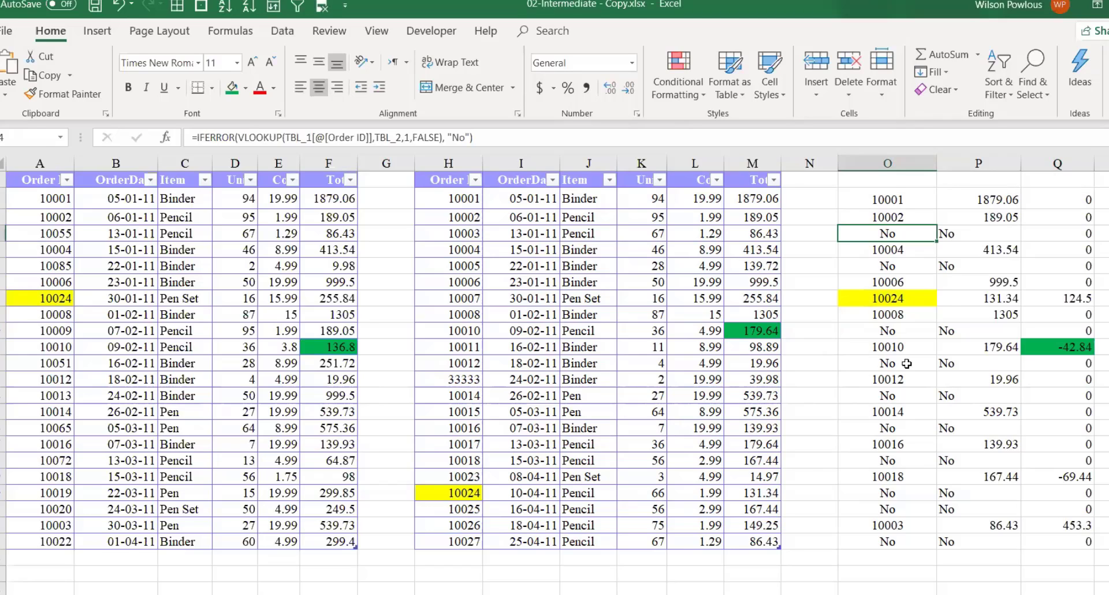
Review the order tables stored separately on Sheet2 and Sheet3, from their Order ID to Total columns.
{"action": "left_click", "coordinate": [464, 312]}
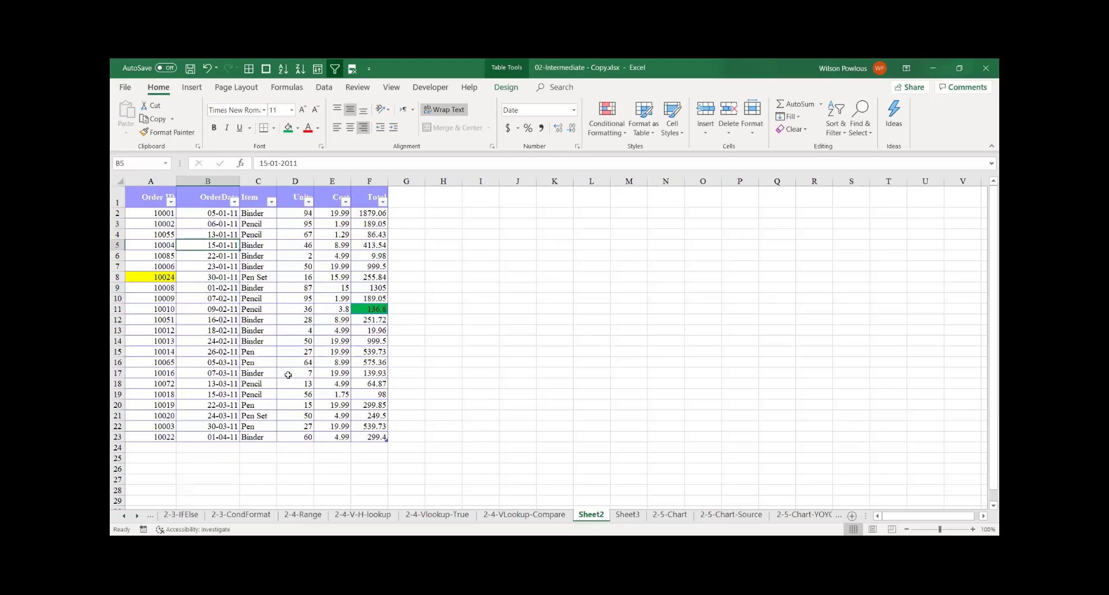
{"action": "left_click", "coordinate": [267, 245]}
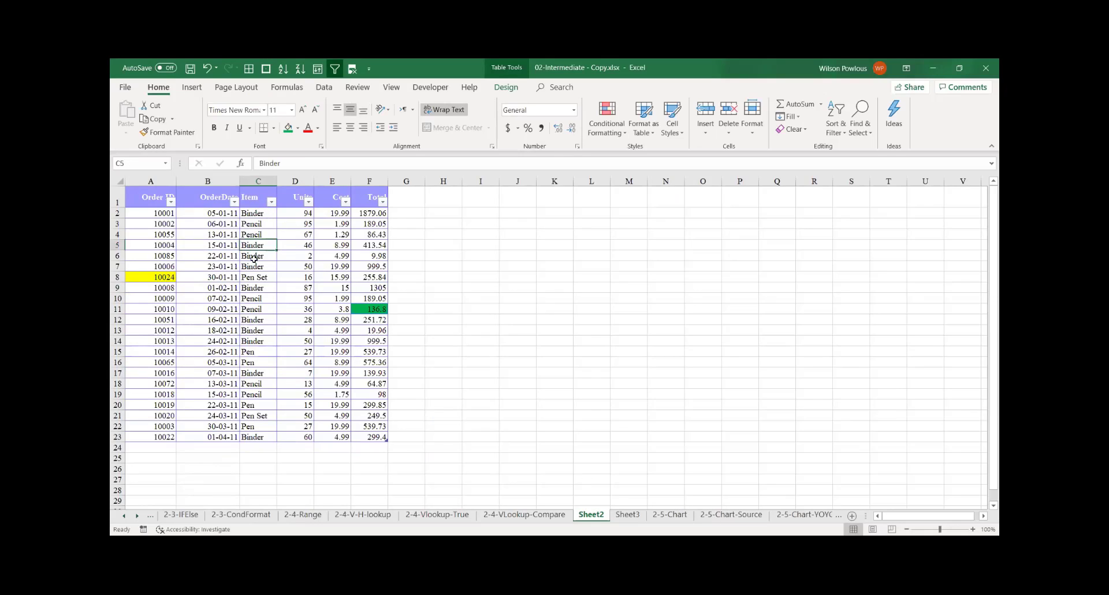
{"action": "left_click", "coordinate": [171, 232]}
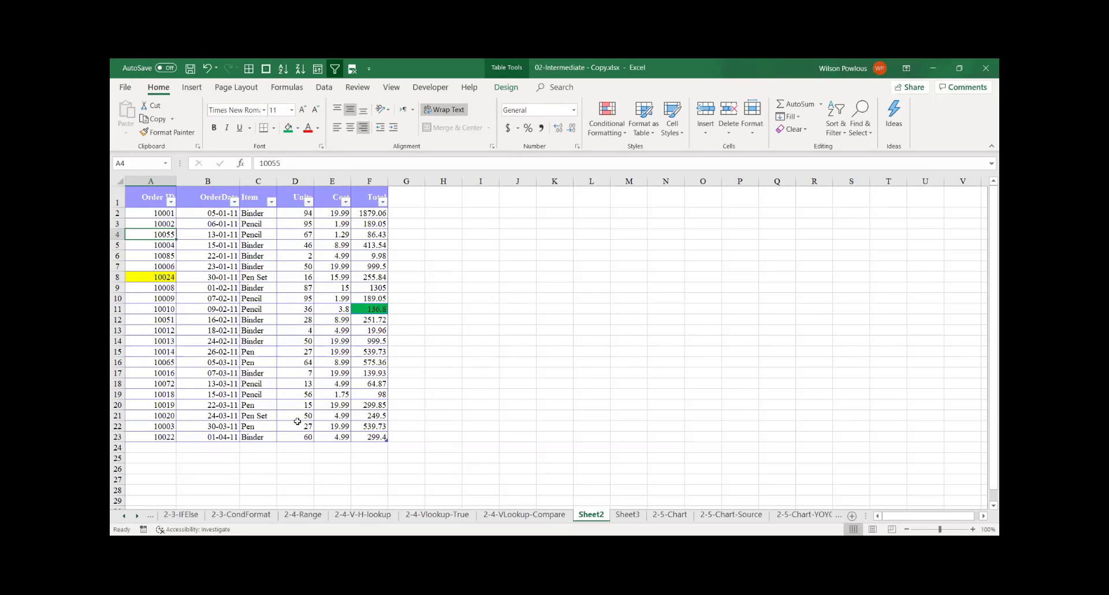
{"action": "left_click", "coordinate": [260, 416]}
{"action": "left_click_drag", "start_coordinate": [168, 213], "coordinate": [376, 428]}
{"action": "left_click", "coordinate": [628, 515]}
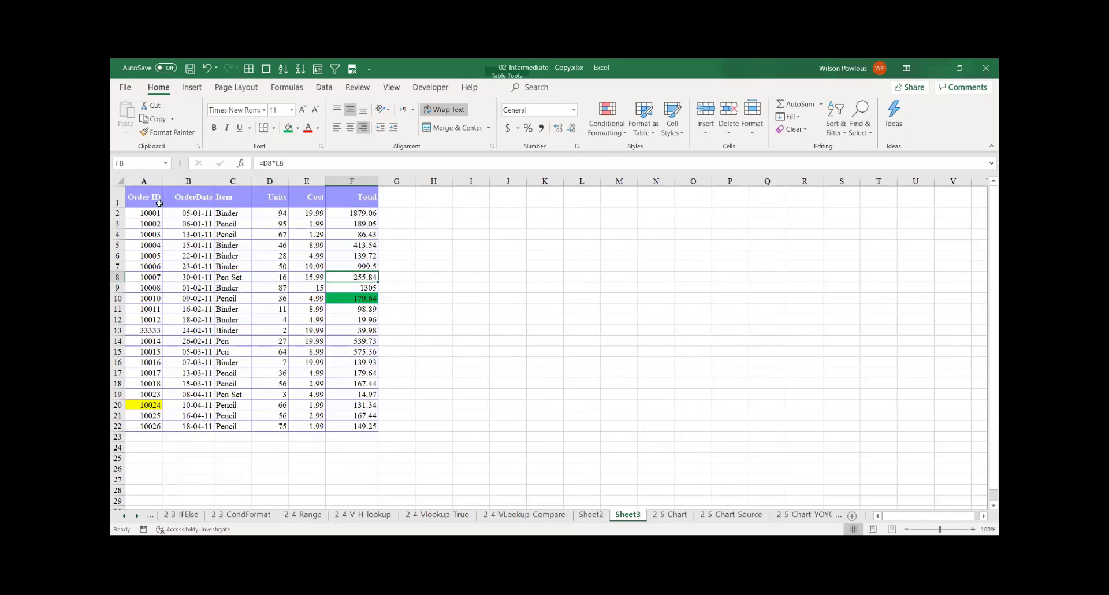
{"action": "left_click_drag", "start_coordinate": [157, 200], "coordinate": [379, 426]}
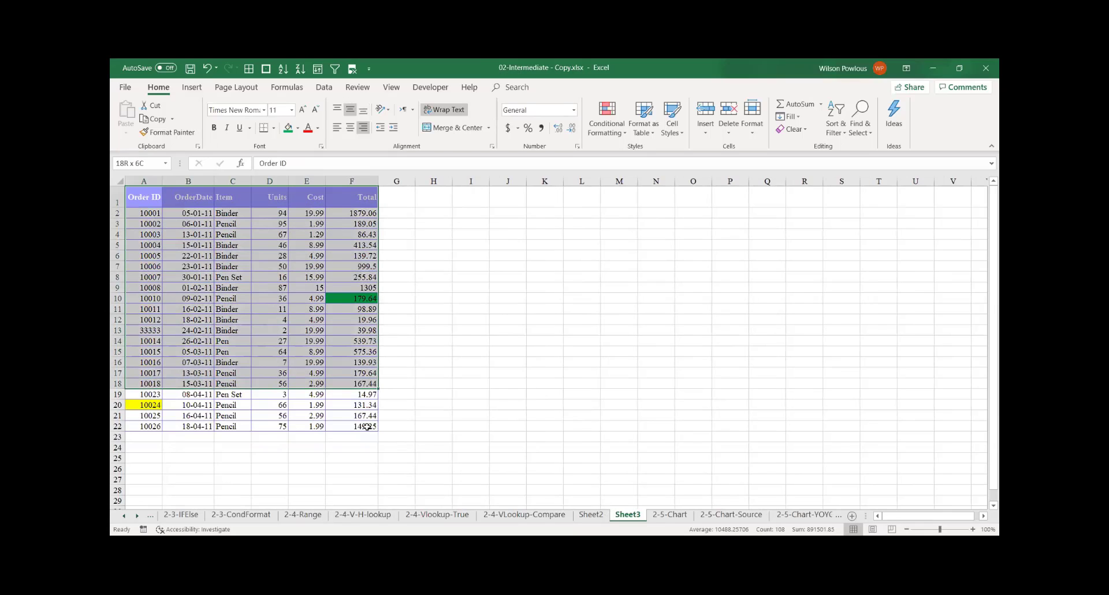
{"action": "left_click", "coordinate": [307, 341]}
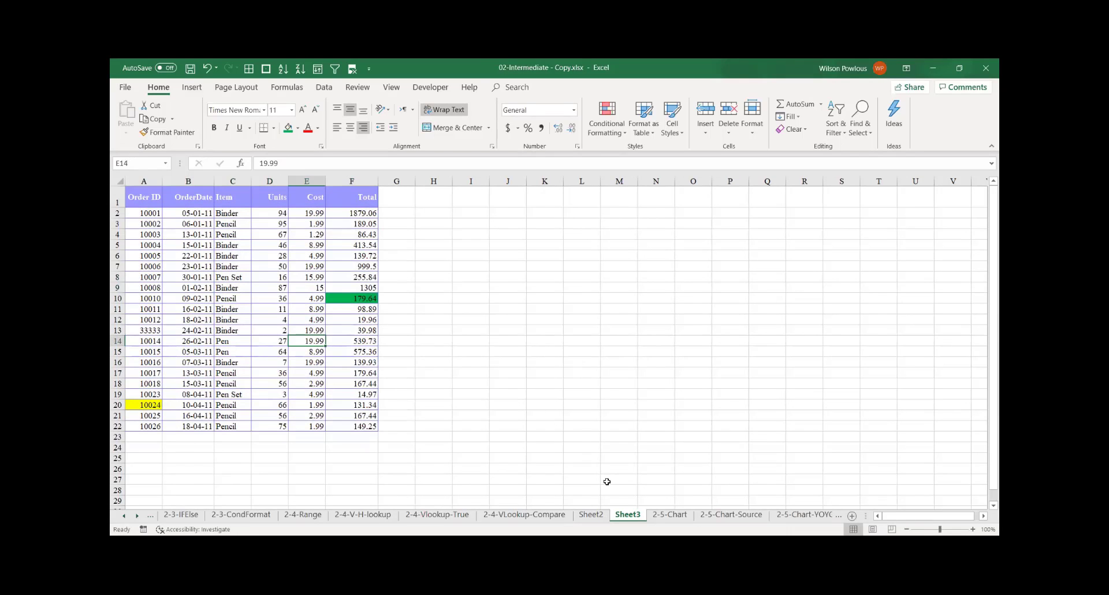
{"action": "left_click", "coordinate": [590, 515]}
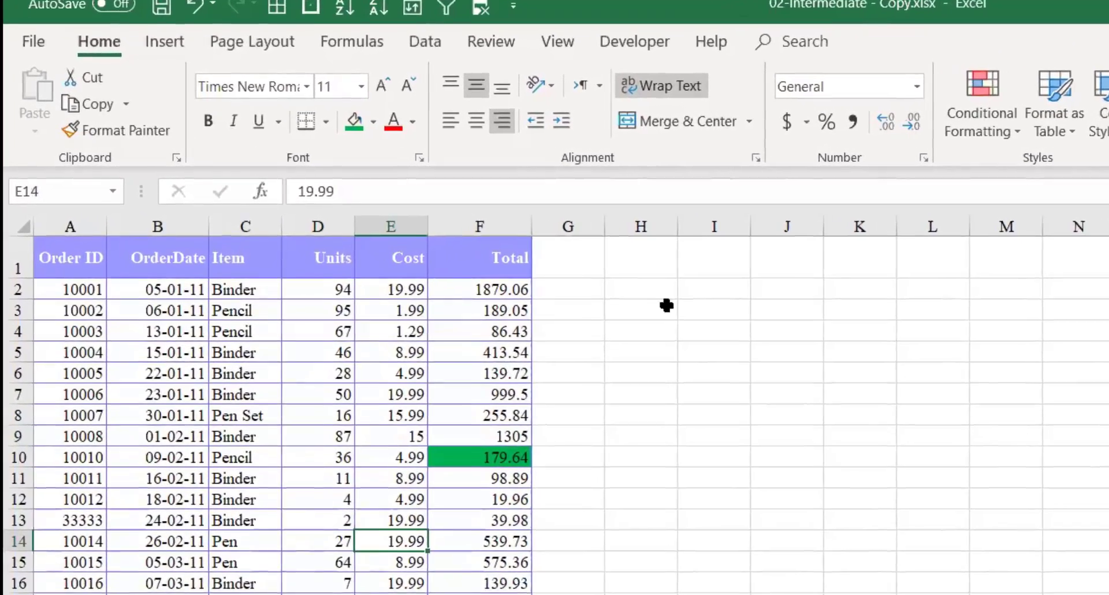
In Sheet3's H2, enter a VLOOKUP of A2 in Sheet2's table TBL_17, returning column 1 with an exact match (FALSE).
{"action": "left_click", "coordinate": [638, 292]}
{"action": "type", "text": "="}
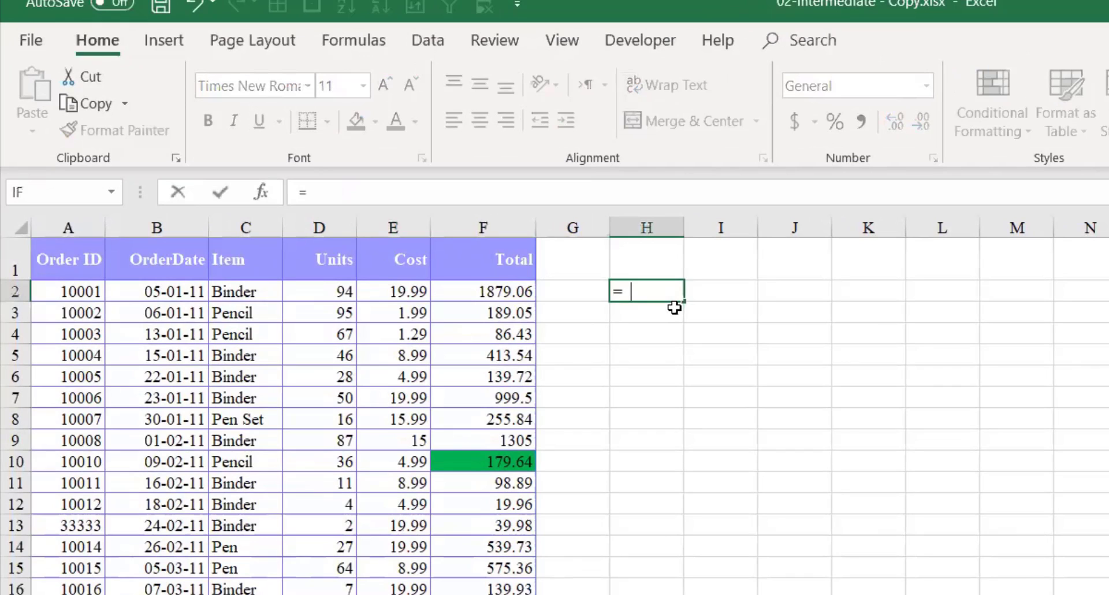
{"action": "type", "text": "VLOOKUP("}
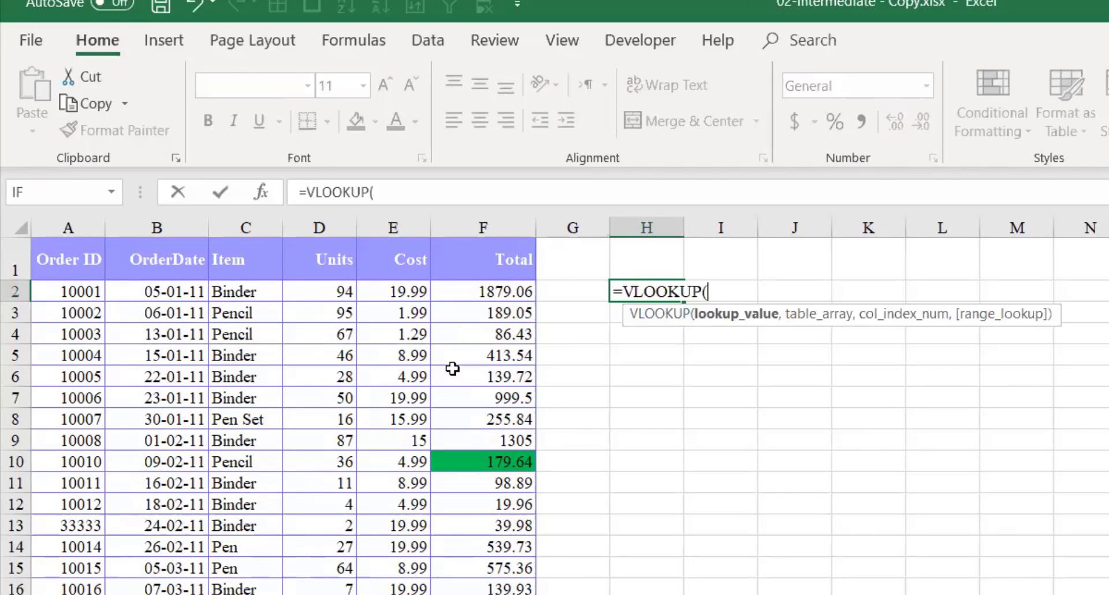
{"action": "left_click", "coordinate": [86, 291]}
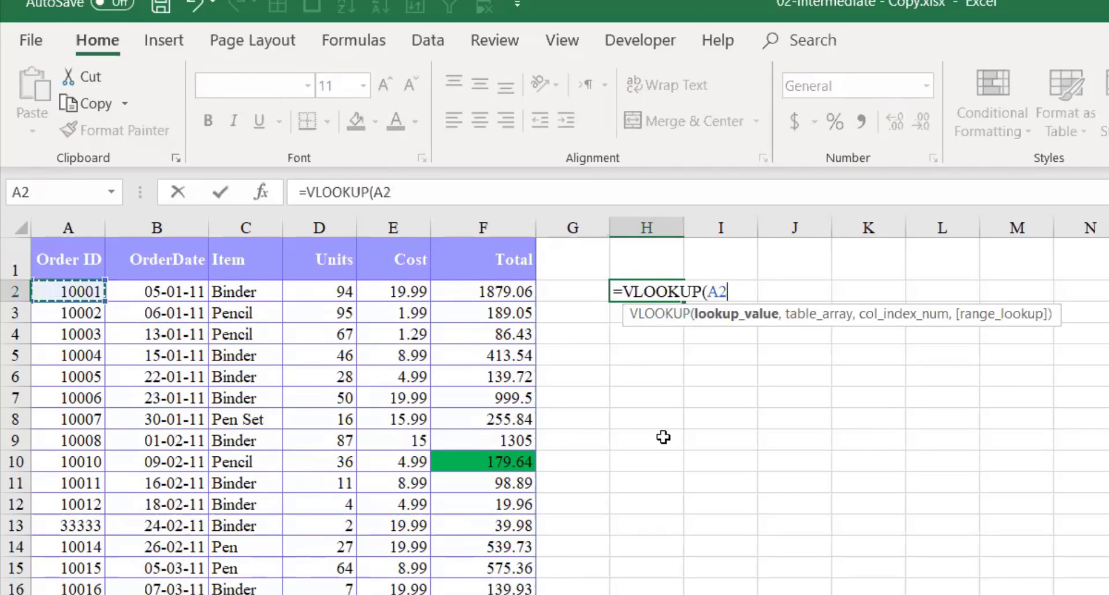
{"action": "type", "text": ","}
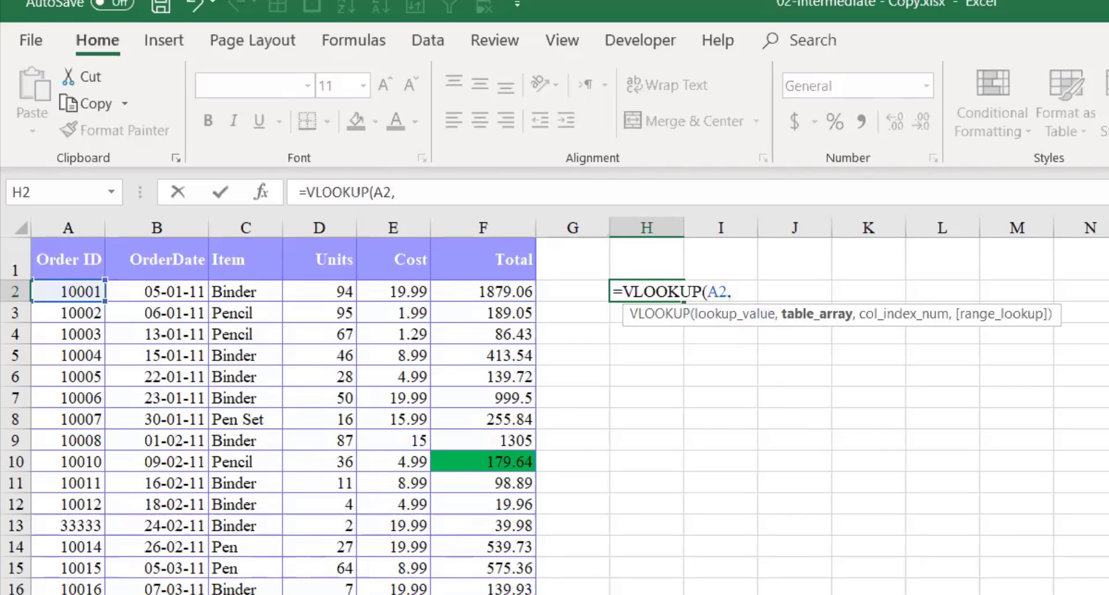
{"action": "key", "text": "ctrl+Page_Down"}
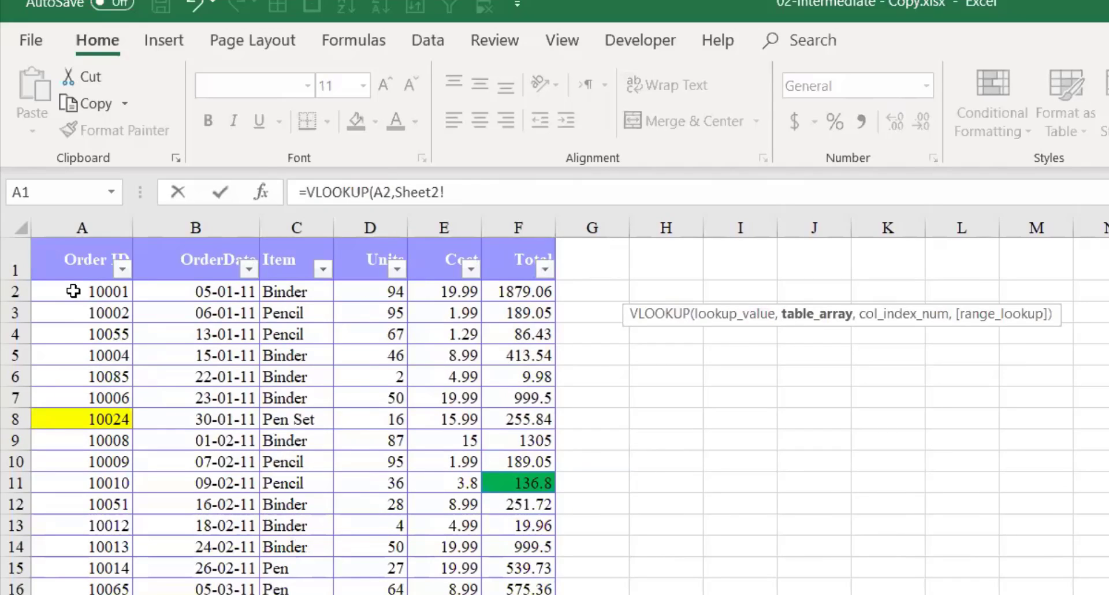
{"action": "left_click", "coordinate": [74, 291]}
{"action": "key", "text": "ctrl+a"}
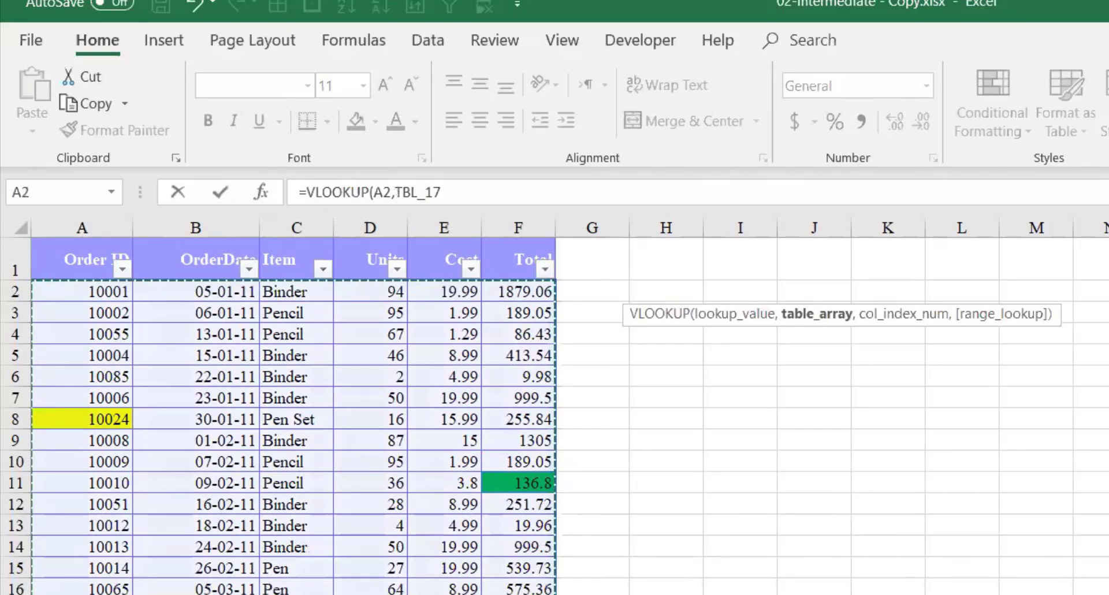
{"action": "type", "text": ","}
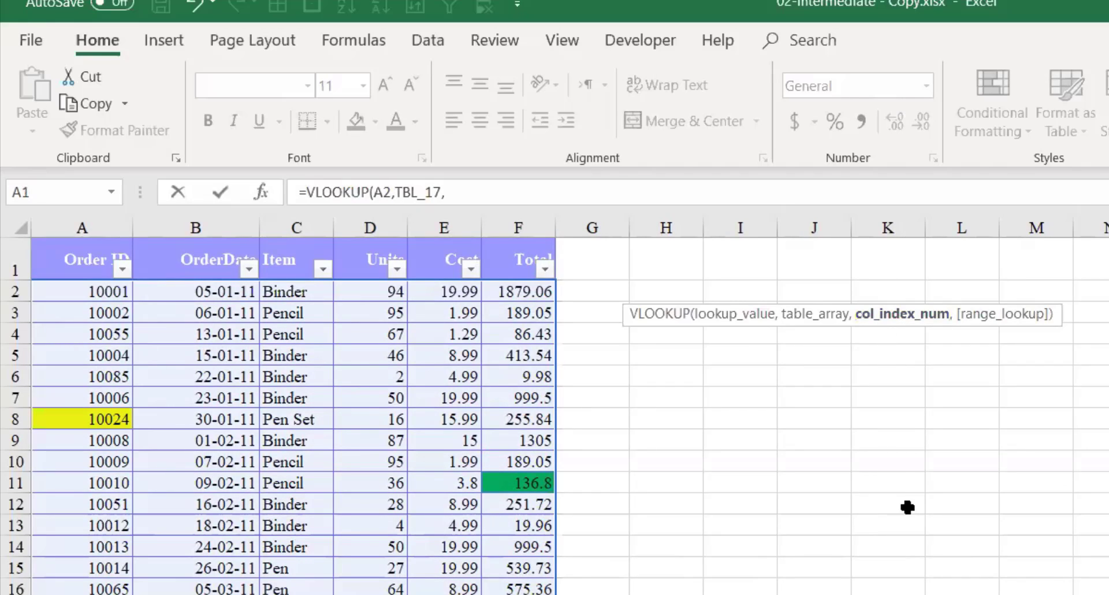
{"action": "type", "text": "1,"}
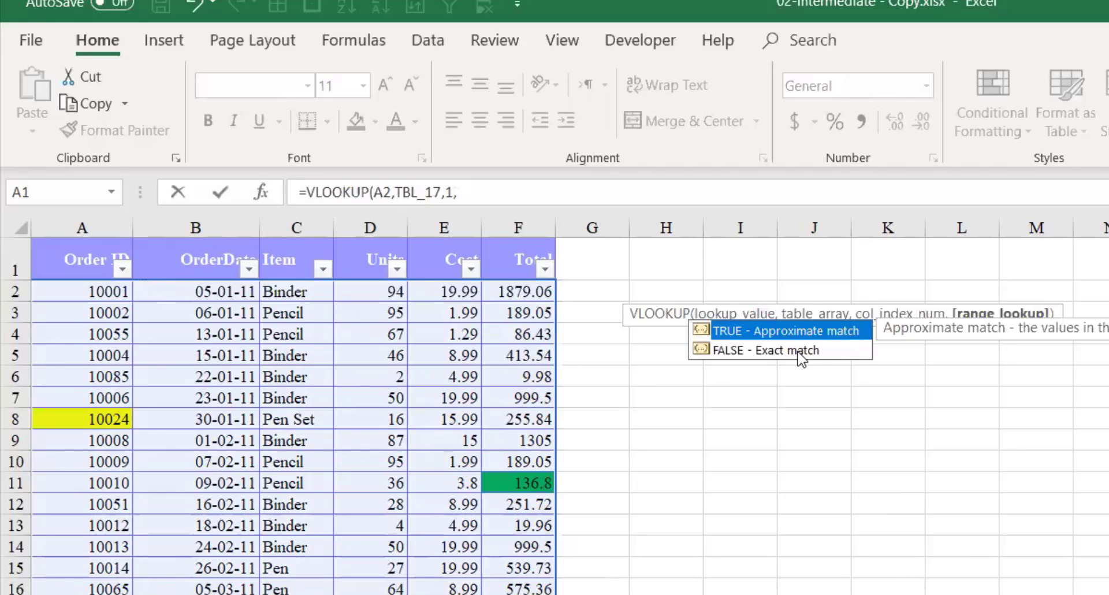
{"action": "double_click", "coordinate": [798, 351]}
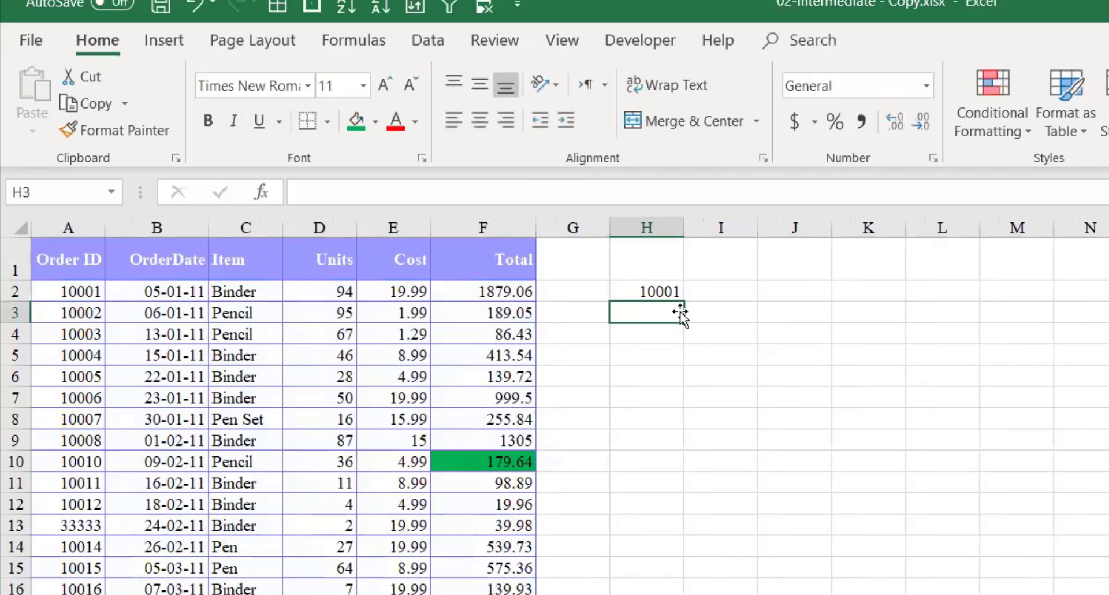
Widen column H on Sheet3 to nearly three times its width.
{"action": "left_click", "coordinate": [669, 290]}
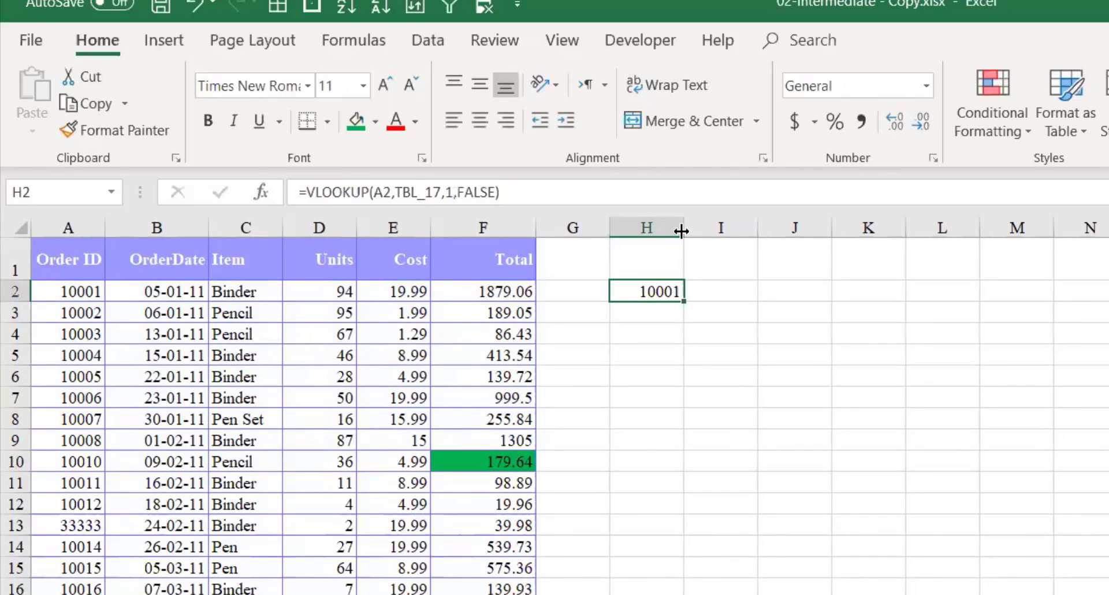
{"action": "left_click_drag", "start_coordinate": [682, 231], "coordinate": [817, 231]}
{"action": "left_click", "coordinate": [728, 359]}
Check the TBL_17 table reference in H2's lookup and fill the formula down to H22.
{"action": "left_click", "coordinate": [713, 295]}
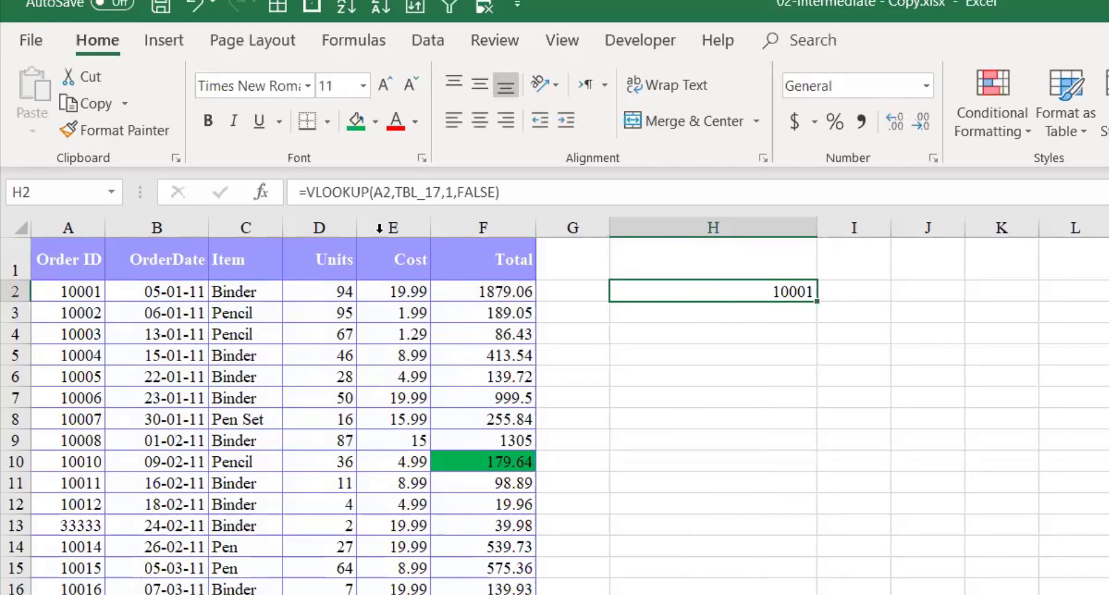
{"action": "left_click", "coordinate": [441, 193]}
{"action": "left_click_drag", "start_coordinate": [440, 193], "coordinate": [399, 192]}
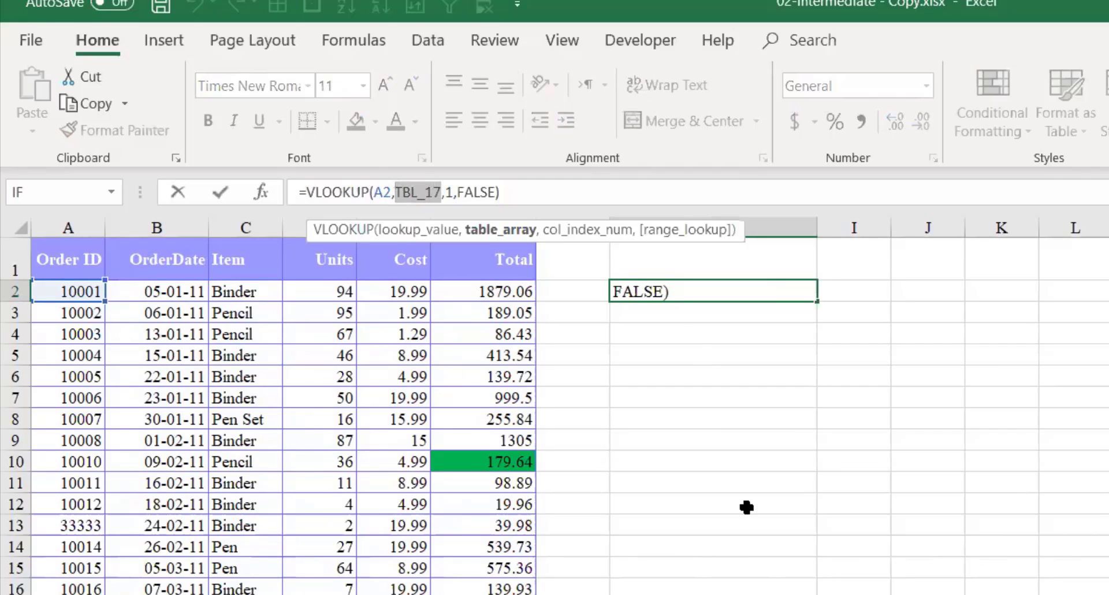
{"action": "key", "text": "Escape"}
{"action": "left_click", "coordinate": [731, 378]}
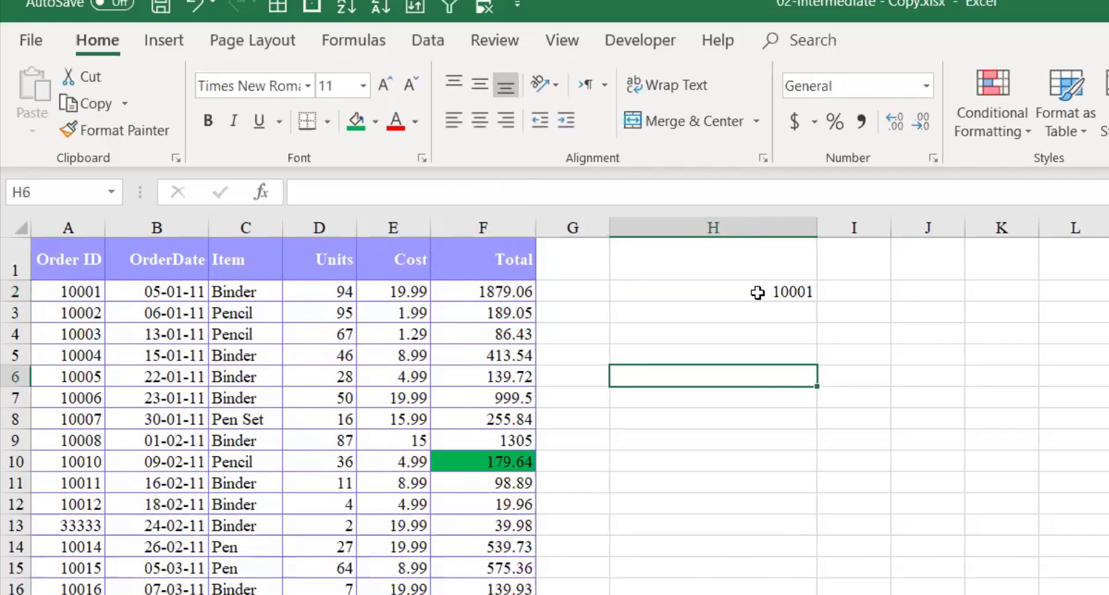
{"action": "left_click", "coordinate": [757, 293]}
{"action": "left_click_drag", "start_coordinate": [818, 303], "coordinate": [818, 594]}
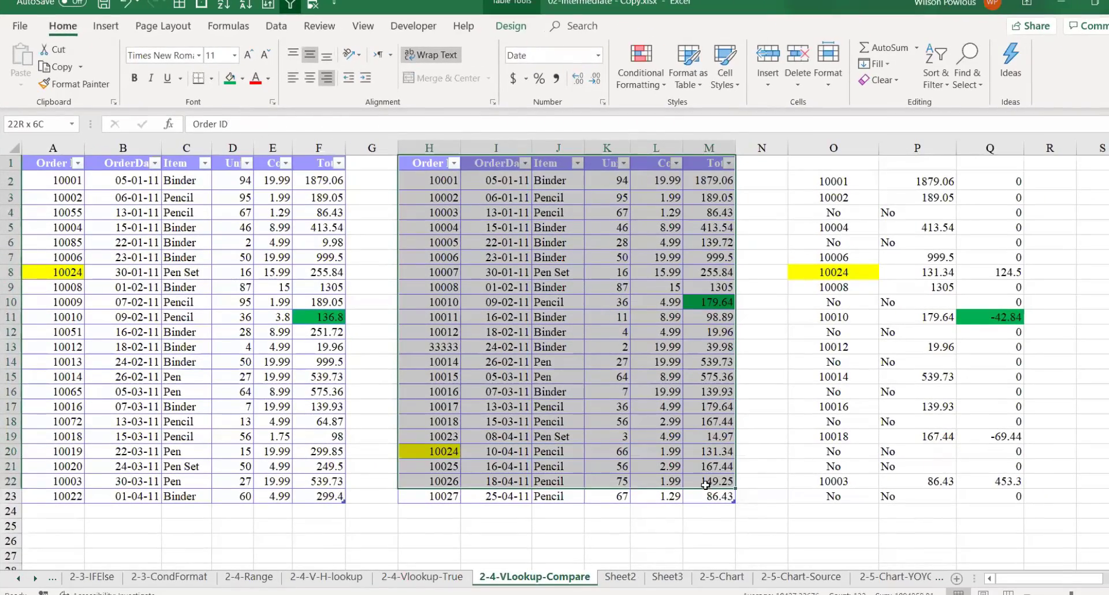
View the workbook's defined table and range names from the 2-5-Chart sheet, and return to Sheet3.
{"action": "left_click", "coordinate": [606, 421]}
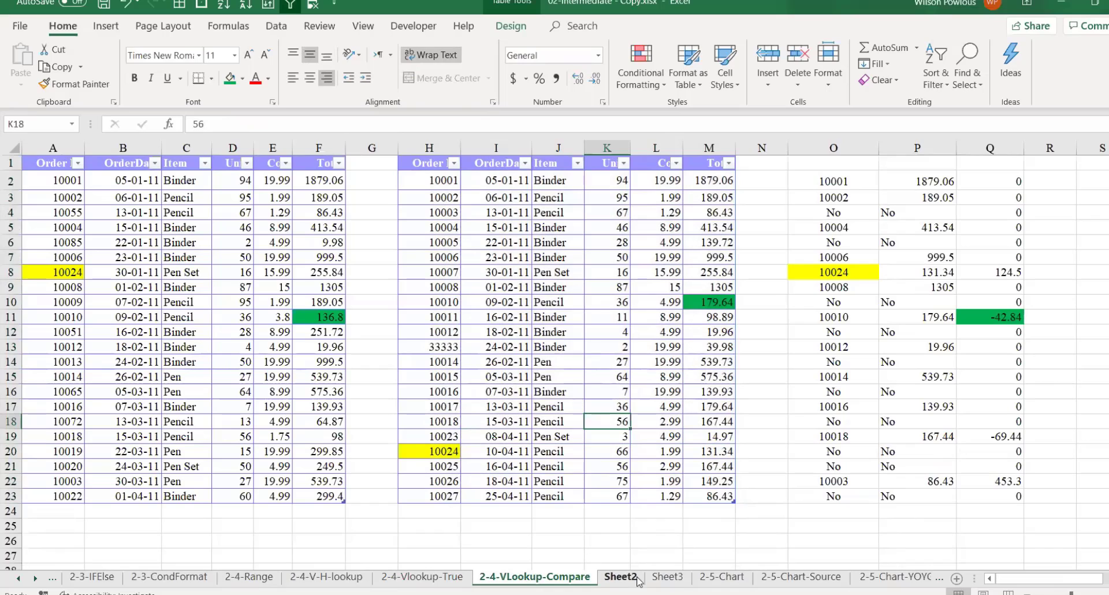
{"action": "left_click", "coordinate": [722, 577]}
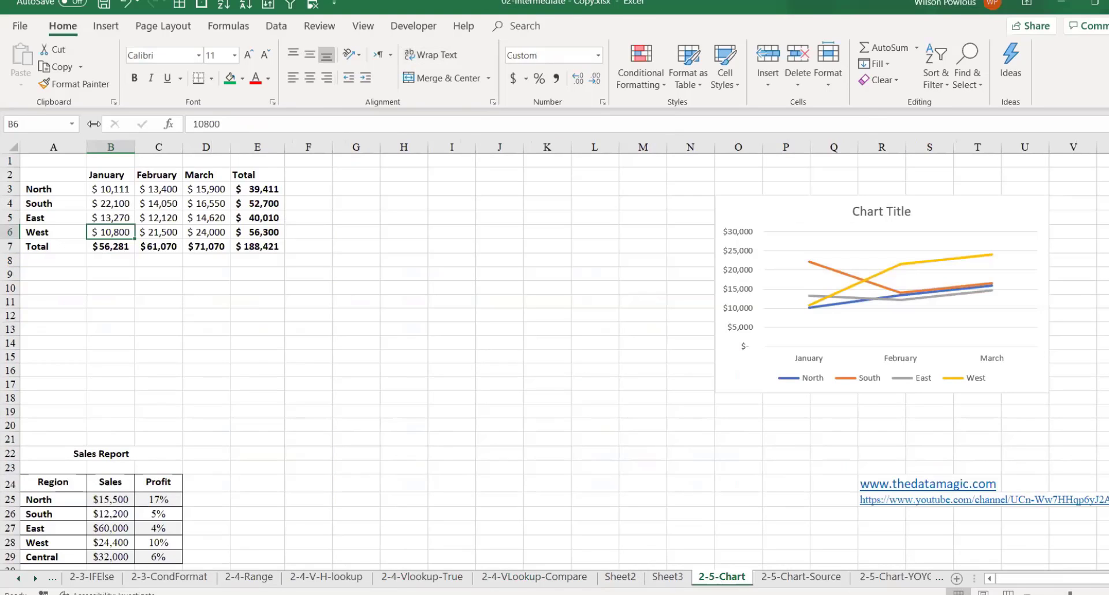
{"action": "left_click", "coordinate": [73, 125]}
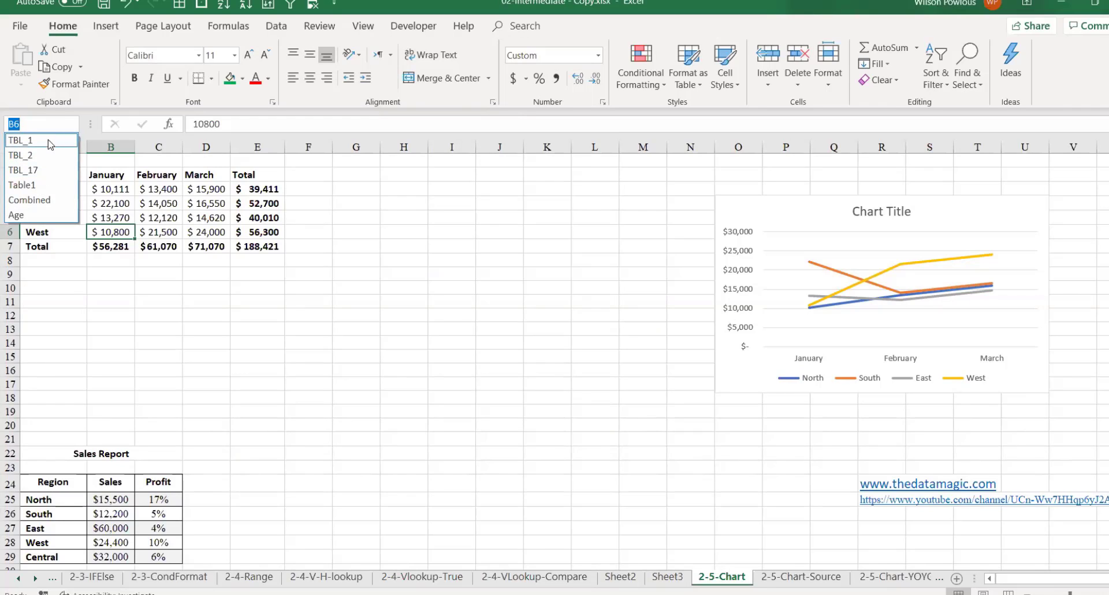
{"action": "key", "text": "Escape"}
{"action": "left_click", "coordinate": [668, 577]}
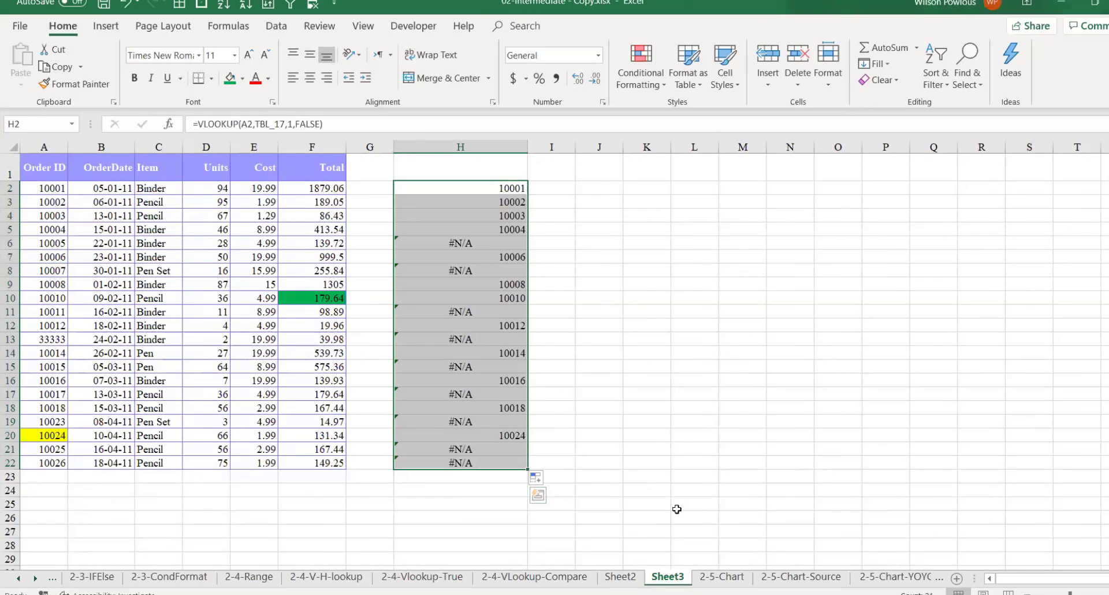
Examine the Order ID lookups in Sheet3's column H and the TBL_17 reference in H2's formula.
{"action": "left_click", "coordinate": [473, 213]}
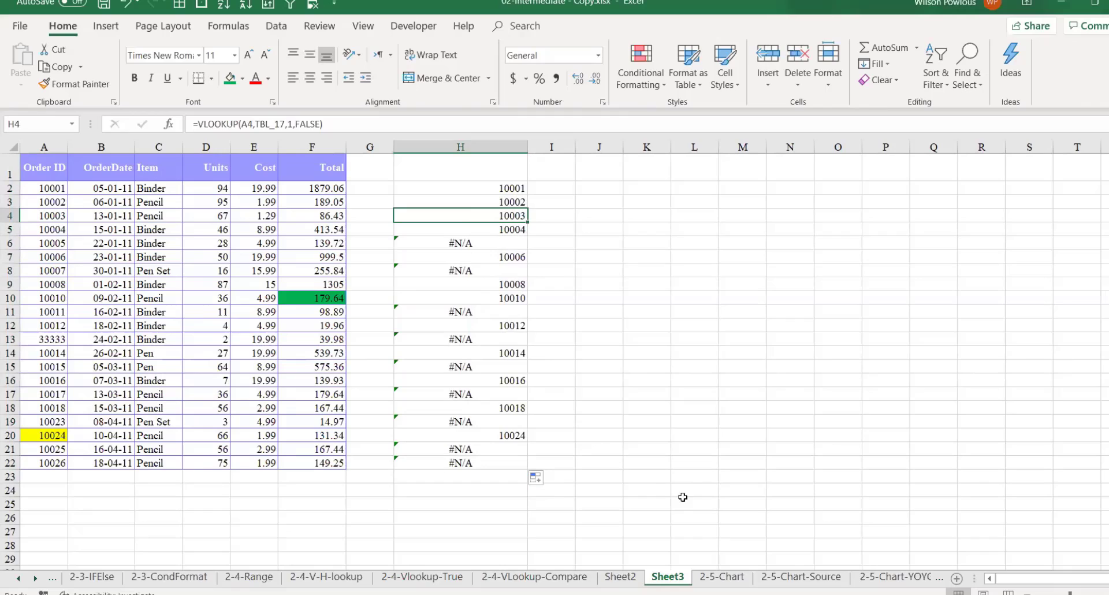
{"action": "left_click", "coordinate": [186, 266]}
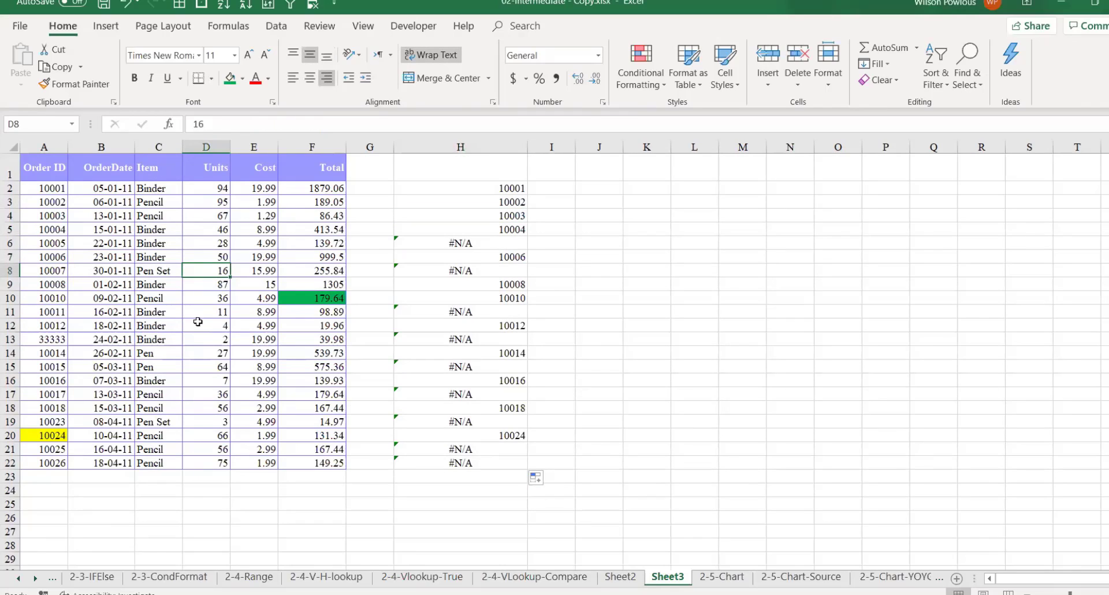
{"action": "left_click", "coordinate": [471, 190]}
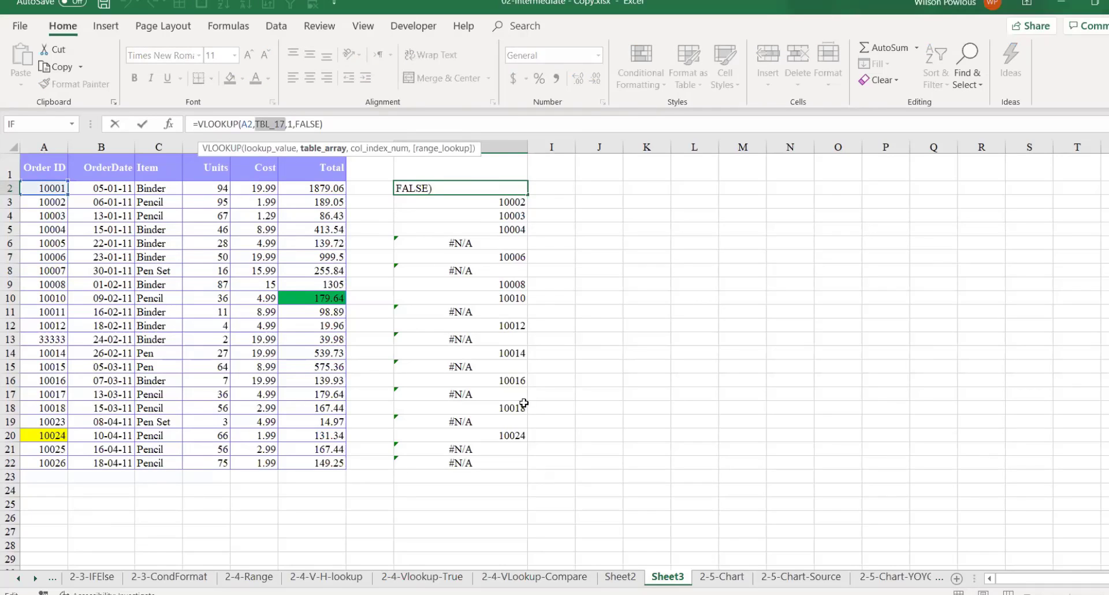
{"action": "left_click", "coordinate": [501, 203]}
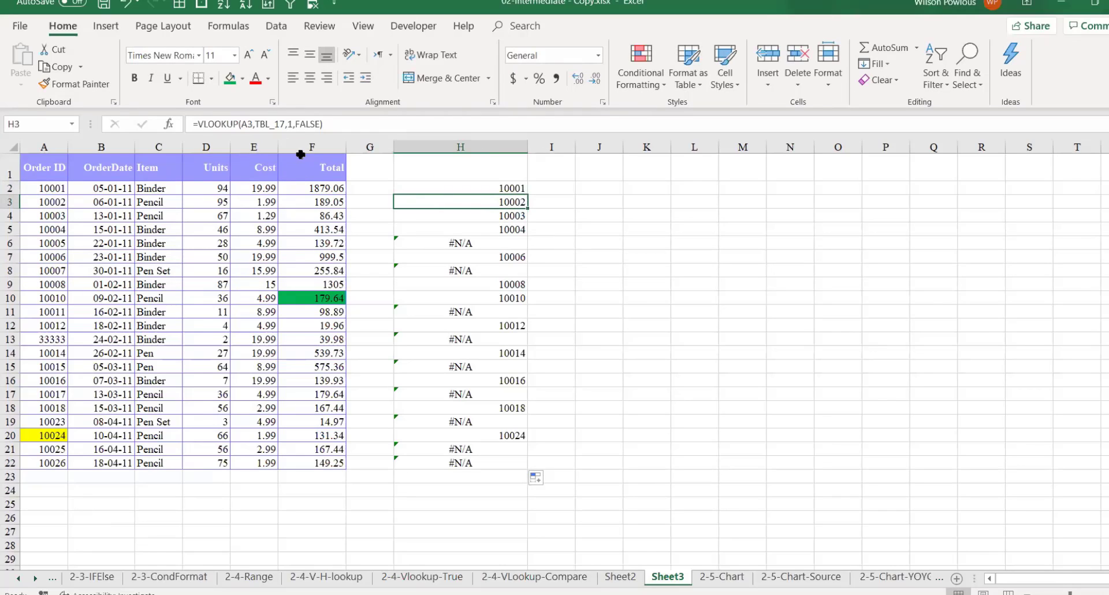
Check the TBL_17 reference in H3's lookup, view the TBL_17 table's range on Sheet2, and return to Sheet3.
{"action": "left_click", "coordinate": [273, 124]}
{"action": "double_click", "coordinate": [273, 124]}
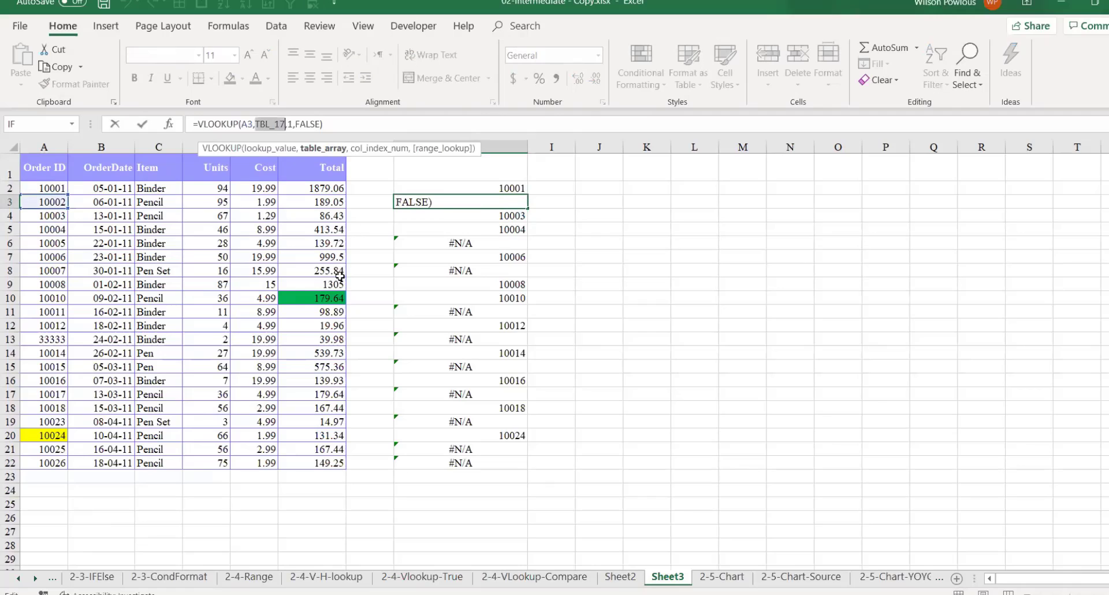
{"action": "key", "text": "Escape"}
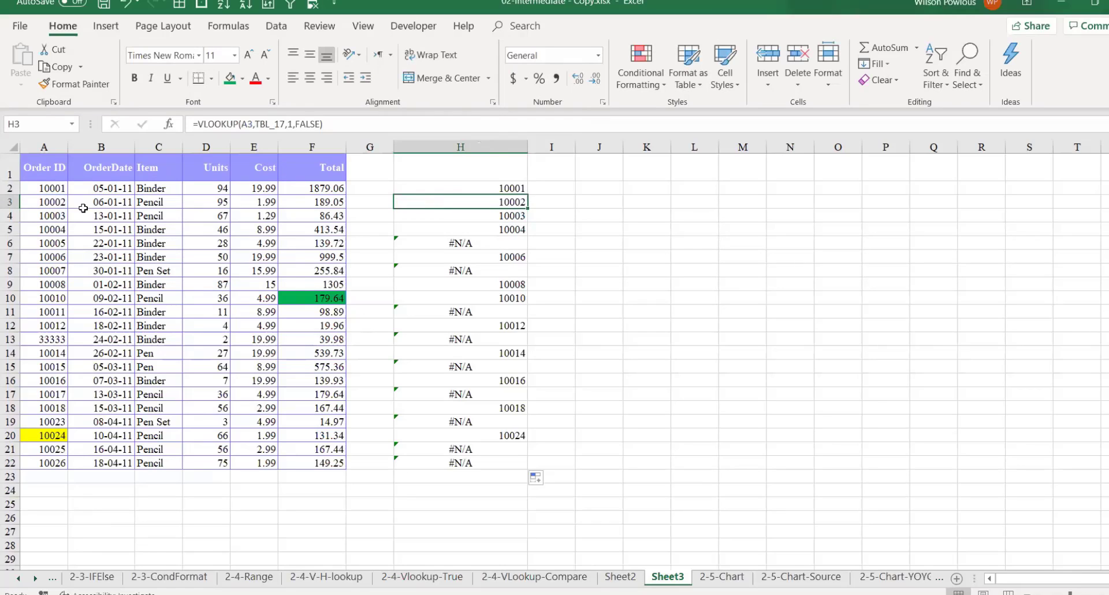
{"action": "left_click", "coordinate": [72, 124]}
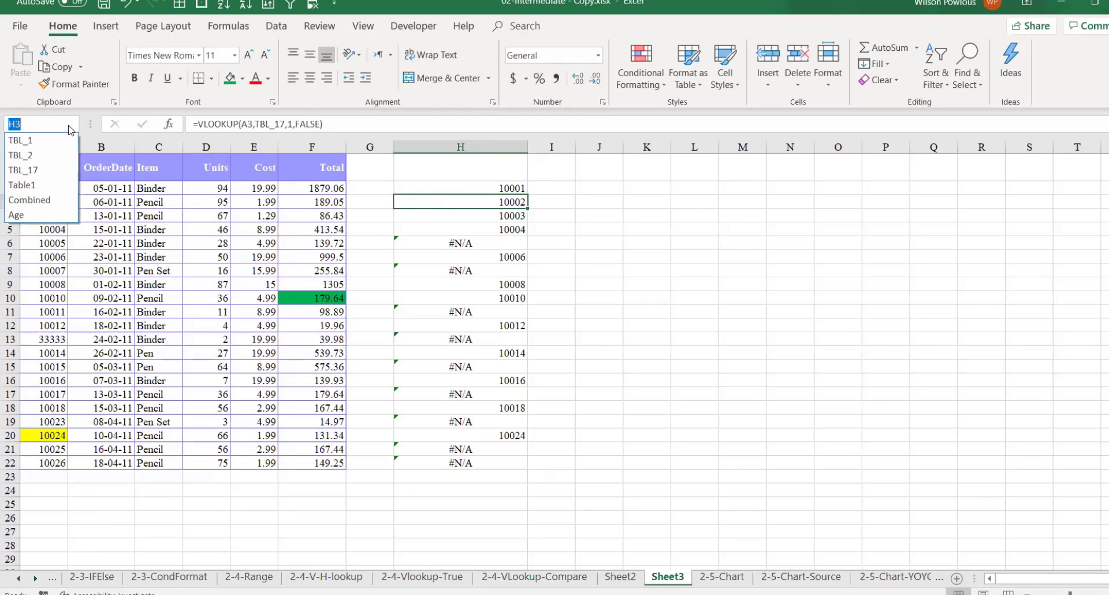
{"action": "left_click", "coordinate": [42, 158]}
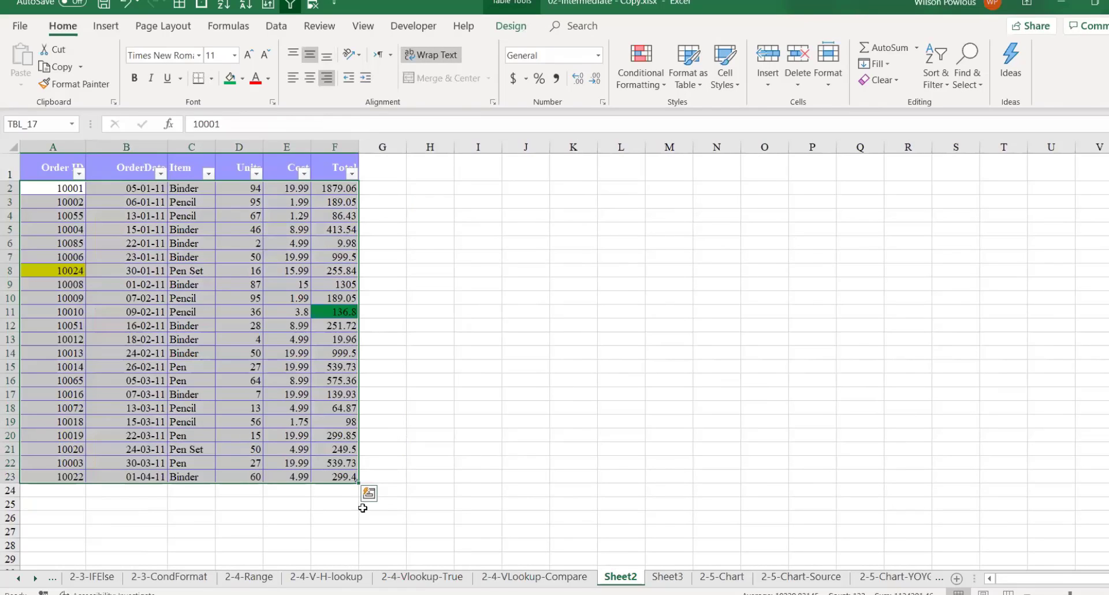
{"action": "left_click", "coordinate": [667, 575]}
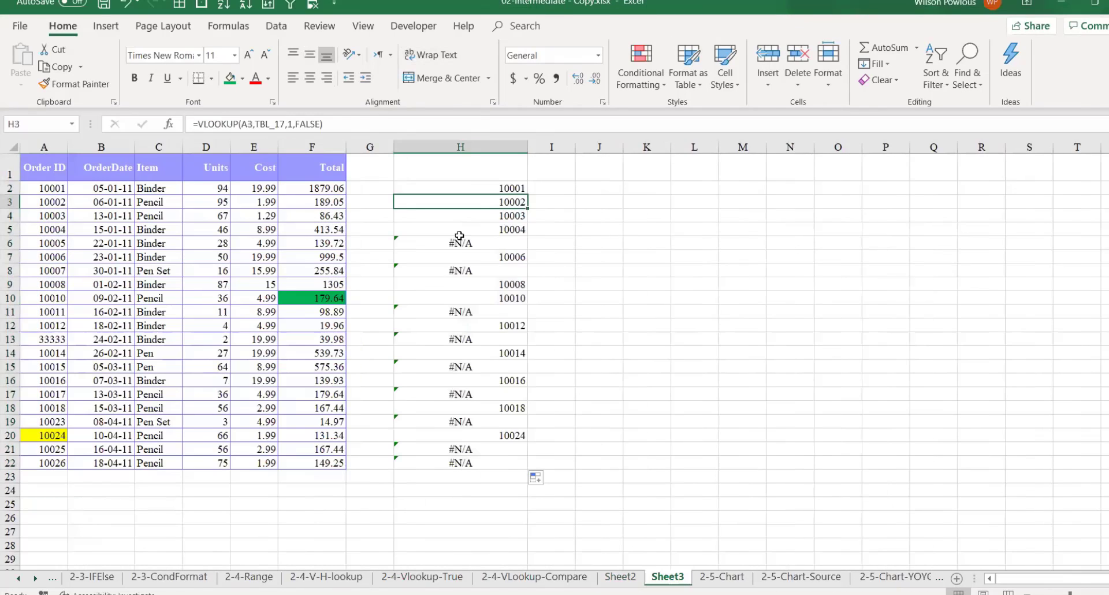
Examine the lookup results in Sheet3's column H against the Units and Total values of the order list.
{"action": "left_click", "coordinate": [482, 215]}
{"action": "left_click", "coordinate": [491, 188]}
{"action": "left_click", "coordinate": [488, 202]}
{"action": "left_click", "coordinate": [486, 216]}
{"action": "left_click", "coordinate": [446, 242]}
{"action": "left_click", "coordinate": [490, 189]}
{"action": "left_click", "coordinate": [216, 253]}
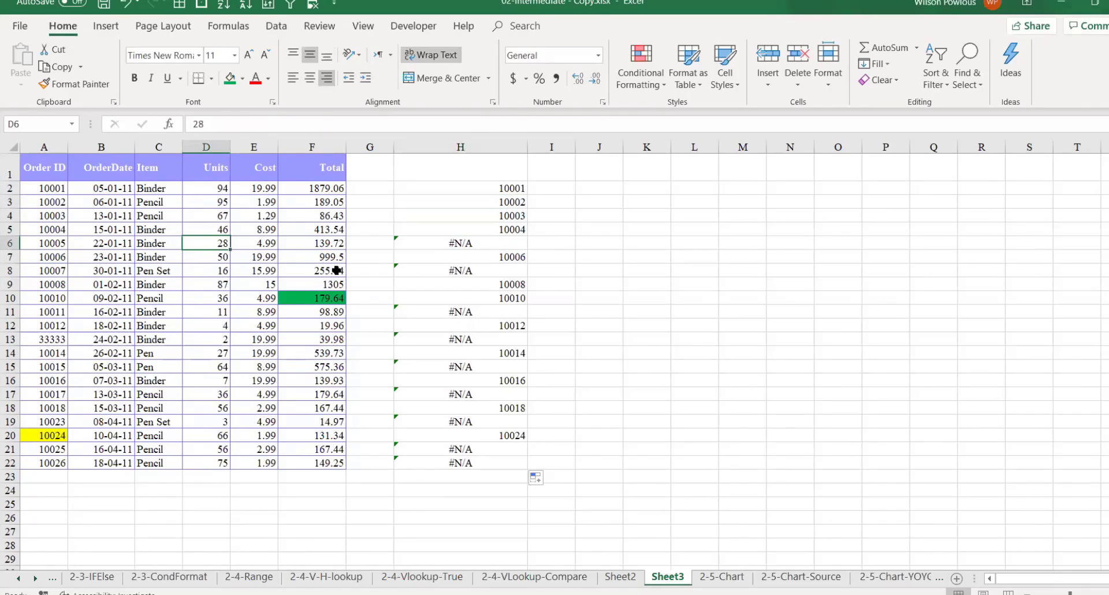
{"action": "left_click", "coordinate": [297, 220]}
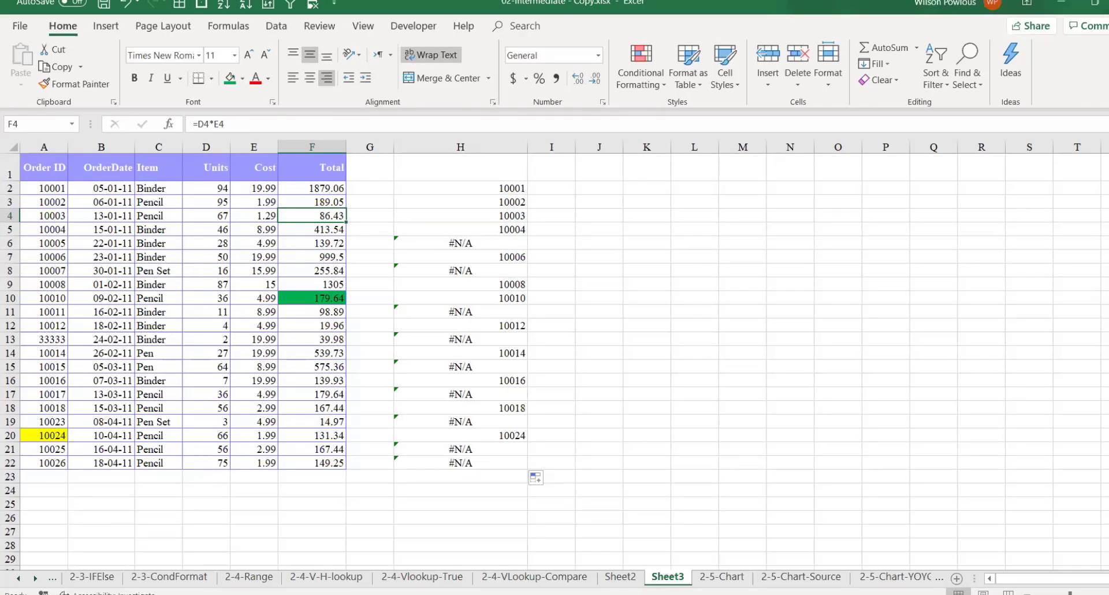
{"action": "left_click", "coordinate": [243, 244]}
{"action": "left_click", "coordinate": [504, 379]}
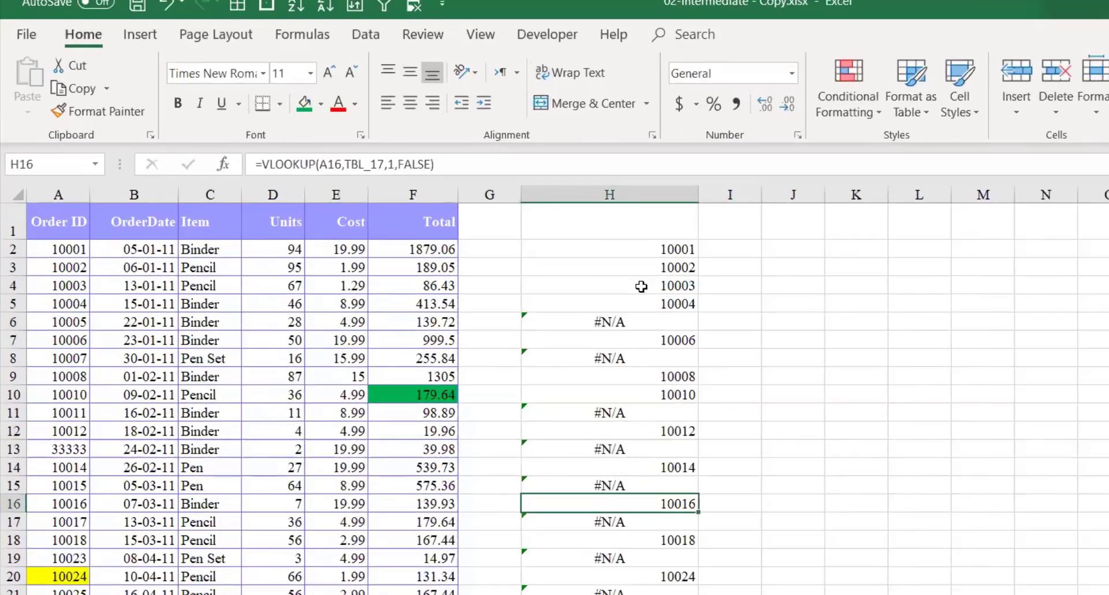
Re-enter FALSE (Exact match) as the range lookup argument in H2's VLOOKUP and fill the formula down column H.
{"action": "left_click", "coordinate": [465, 191]}
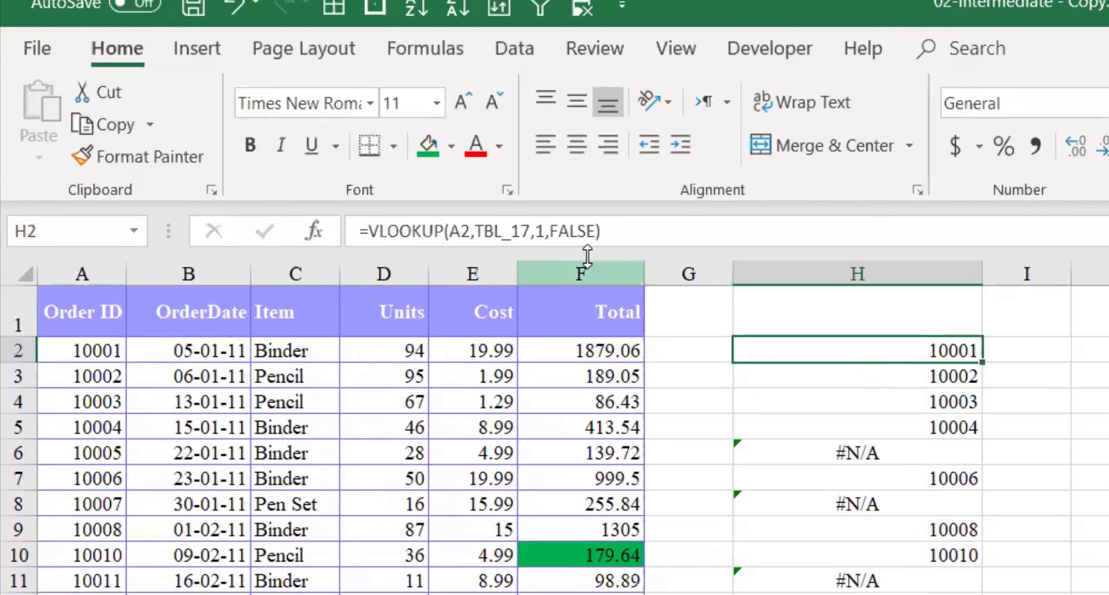
{"action": "double_click", "coordinate": [568, 234]}
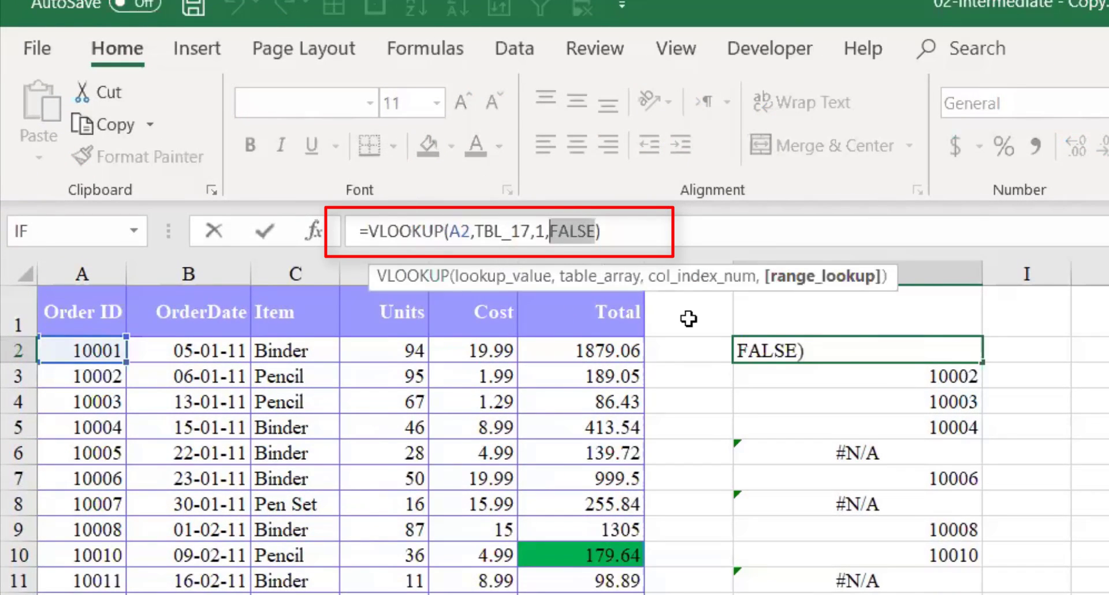
{"action": "key", "text": "BackSpace"}
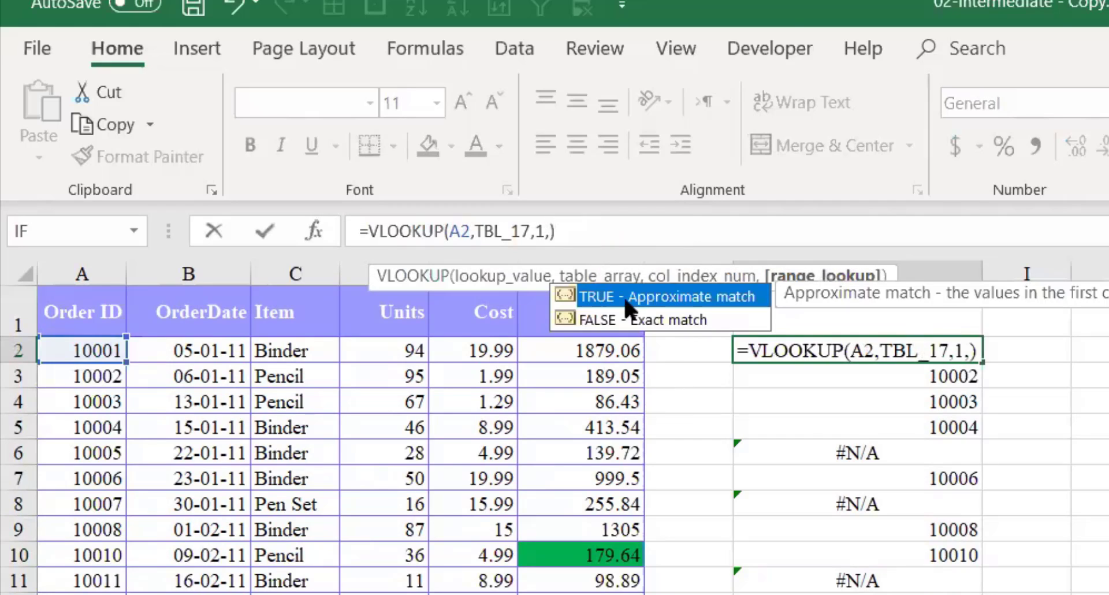
{"action": "left_click", "coordinate": [594, 321]}
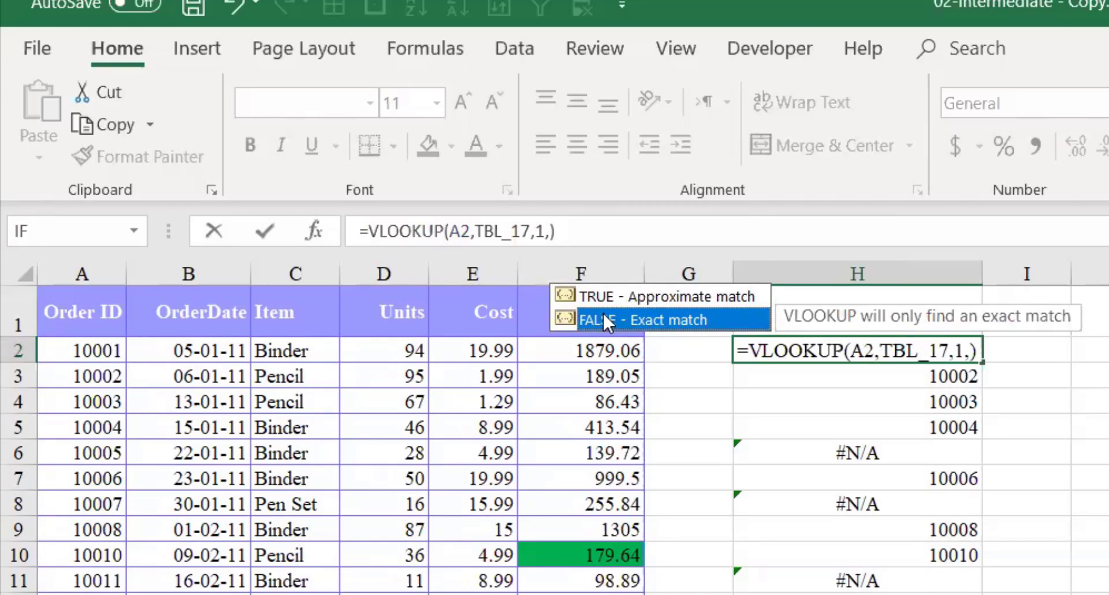
{"action": "double_click", "coordinate": [602, 313]}
{"action": "key", "text": "Return"}
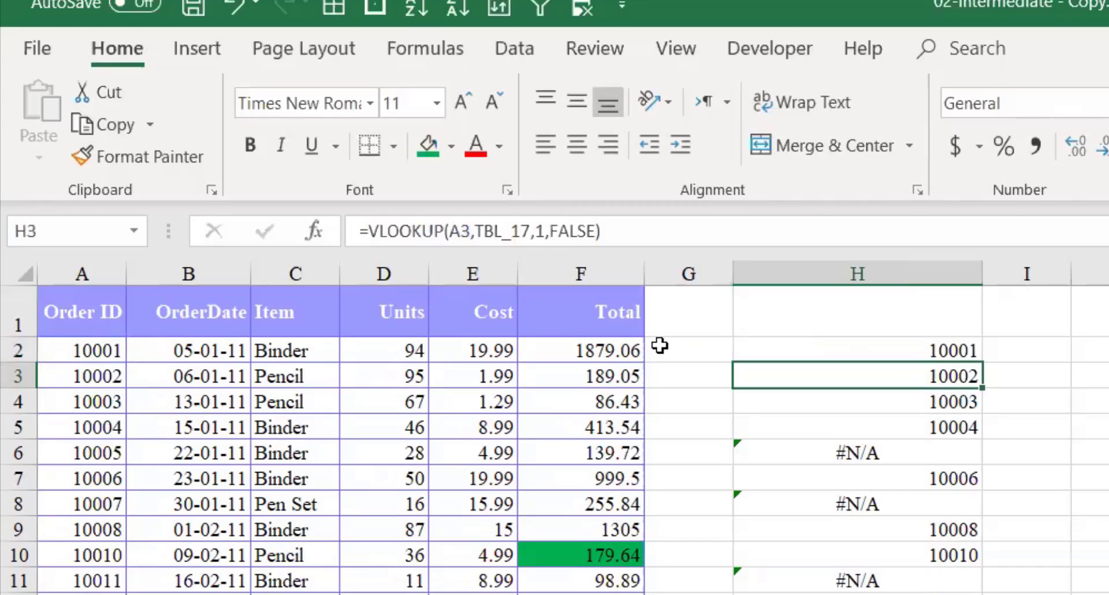
{"action": "left_click", "coordinate": [891, 352]}
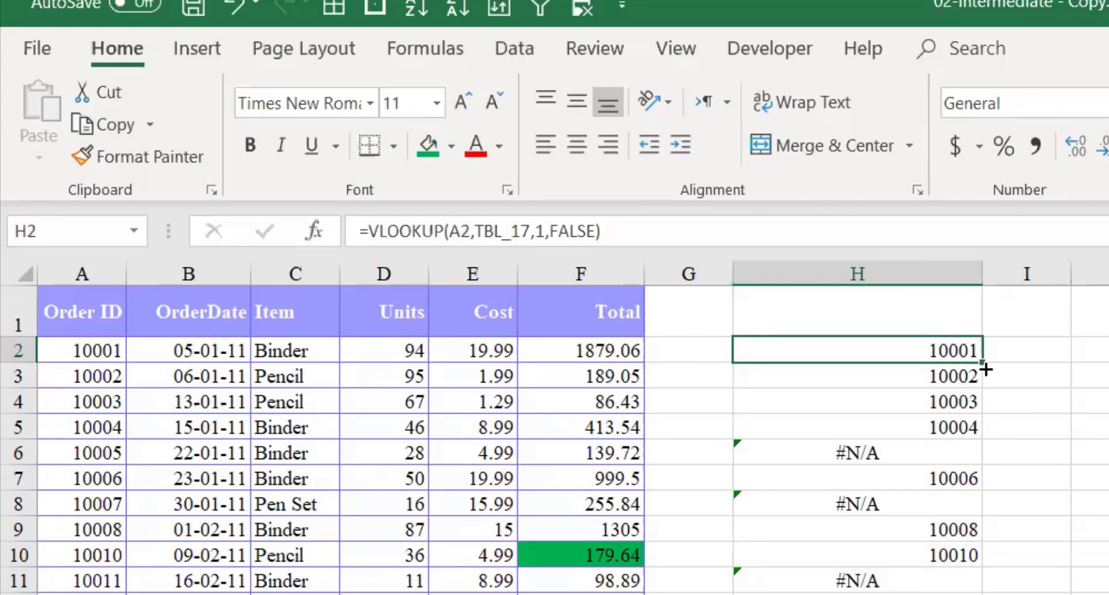
{"action": "left_click_drag", "start_coordinate": [984, 363], "coordinate": [982, 594]}
Check the FALSE range lookup argument in H6's VLOOKUP formula, leaving the formula as it is.
{"action": "left_click", "coordinate": [863, 459]}
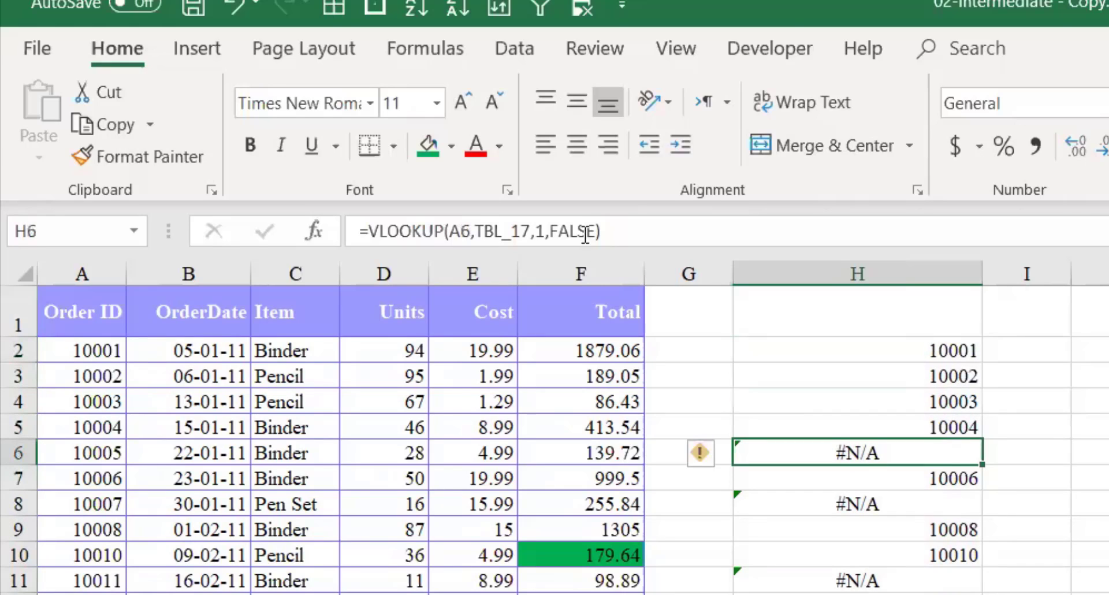
{"action": "double_click", "coordinate": [585, 232]}
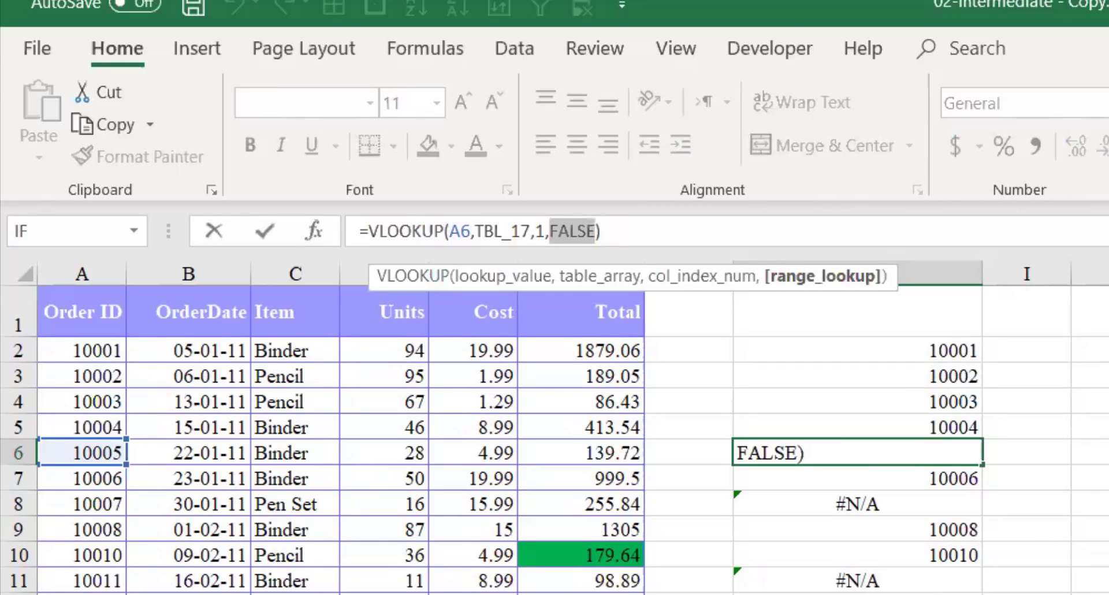
{"action": "key", "text": "Escape"}
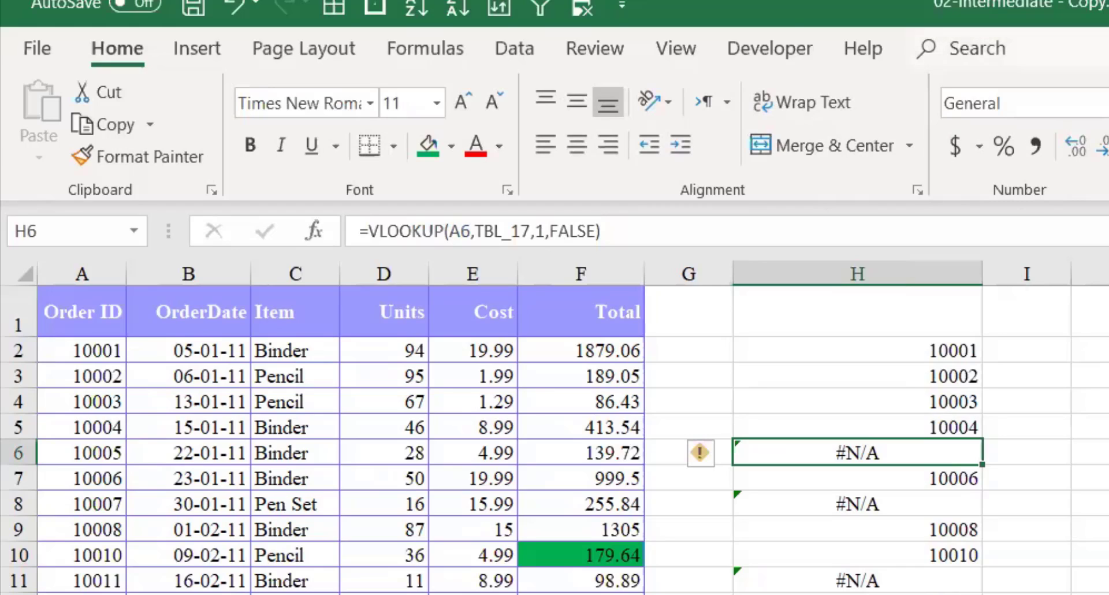